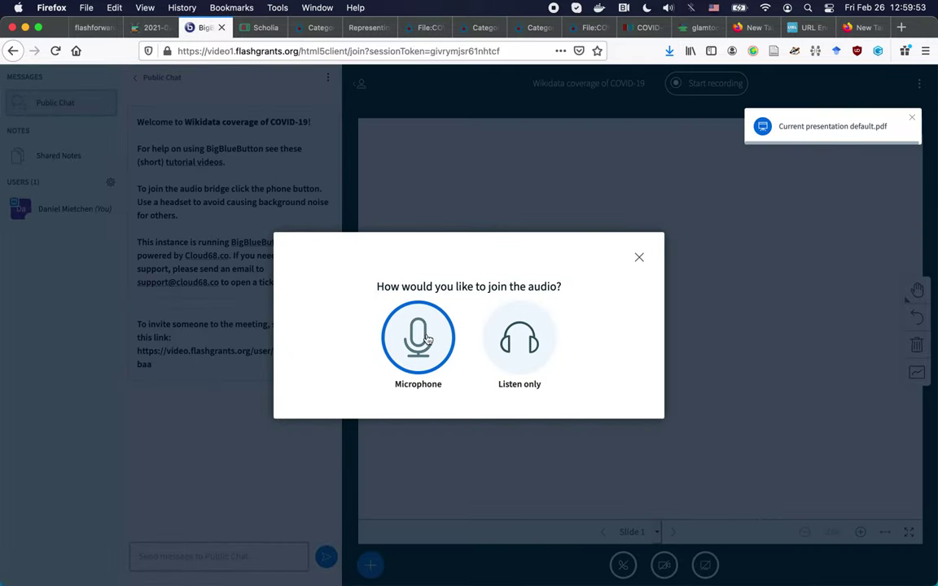
- Join the meeting audio with the internal microphone, allowing its use and confirming the echo test
left_click(427, 338)
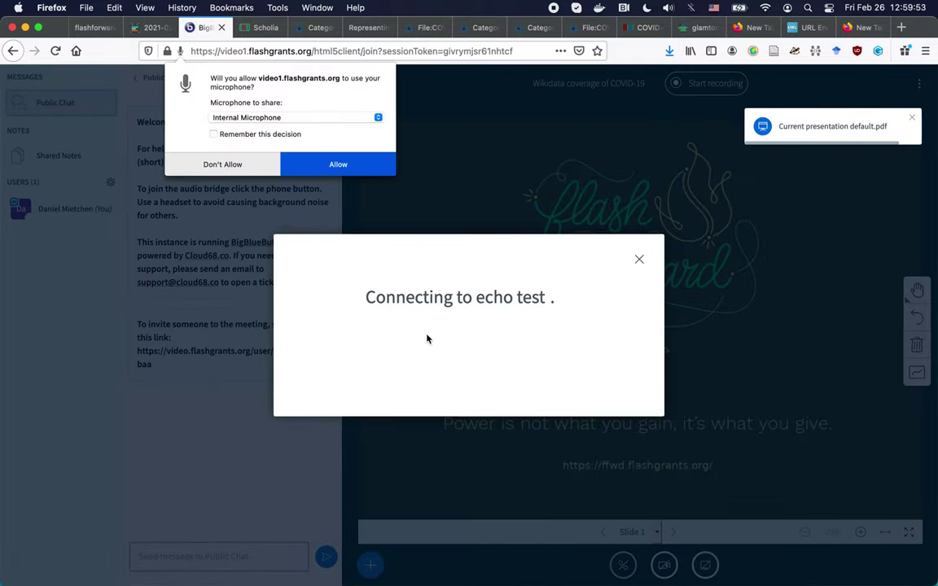
left_click(338, 166)
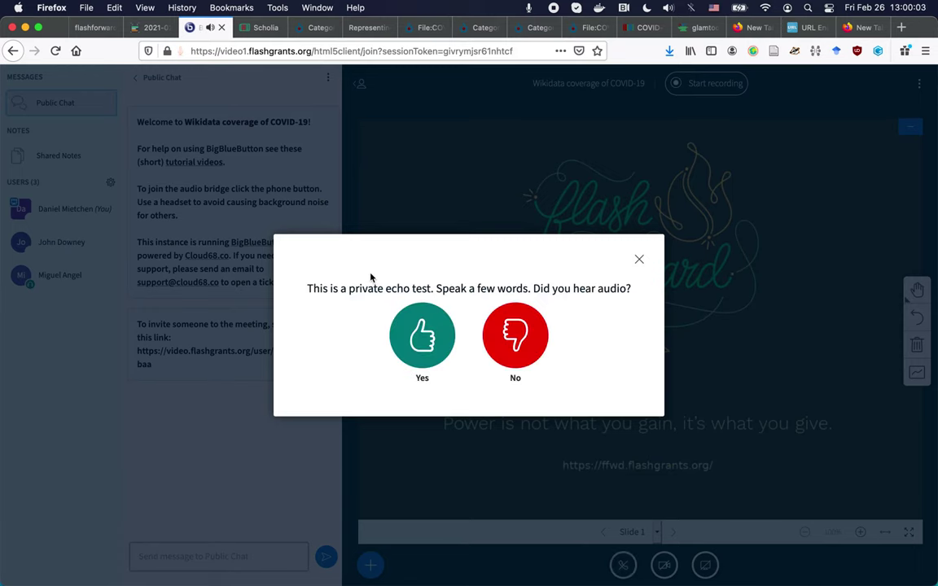
left_click(400, 322)
- Copy the web address of the FlashForward COVID-19 Etherpad and return to the BigBlueButton meeting
left_click(150, 27)
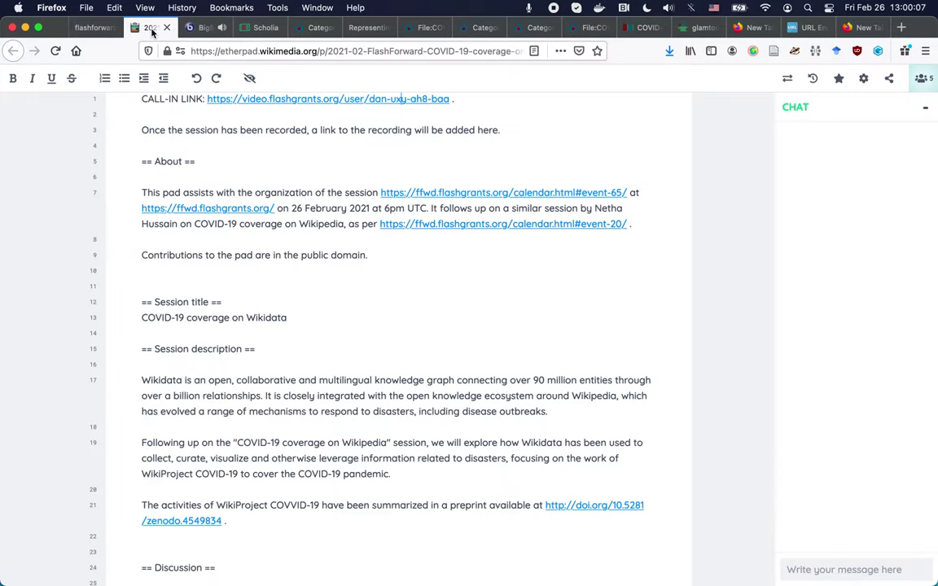
left_click(265, 52)
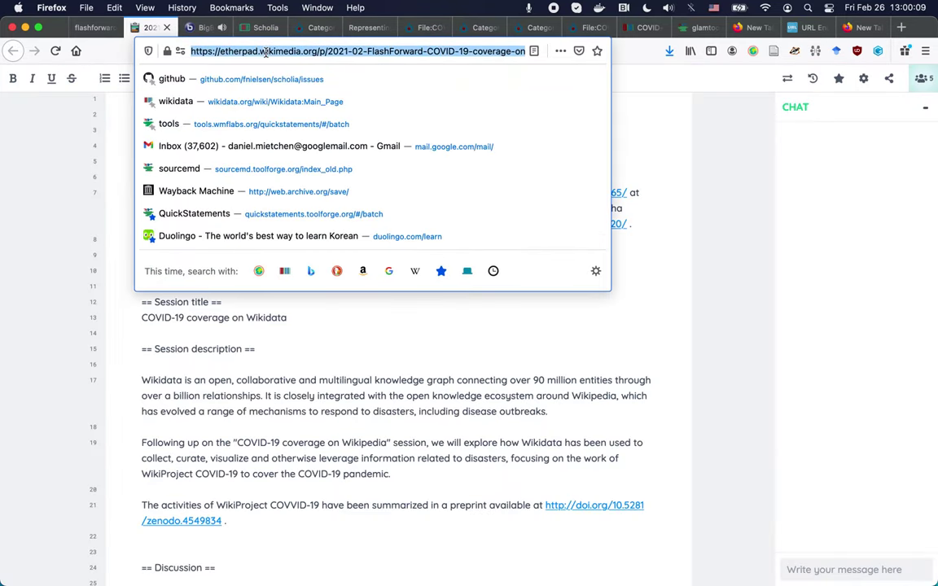
key("ctrl+Tab")
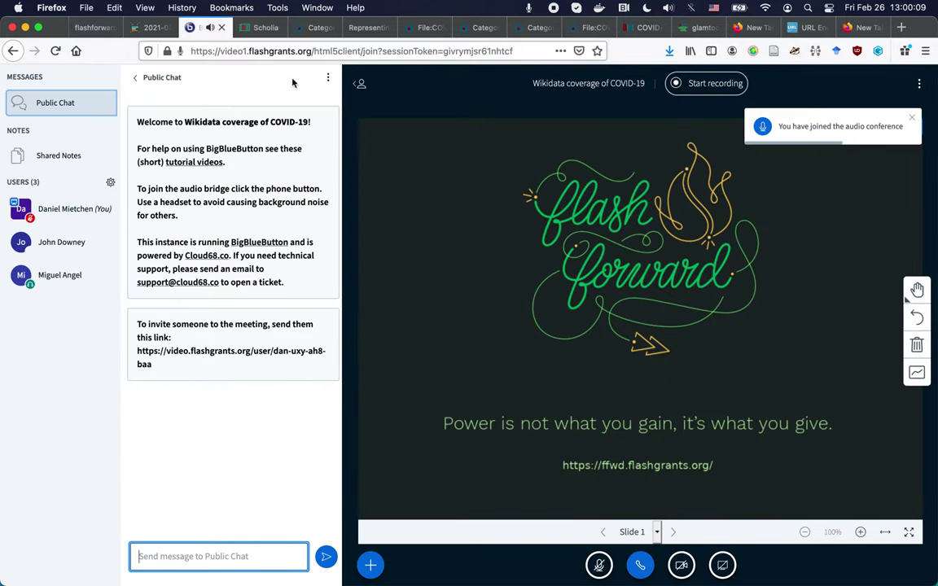
- Start recording the meeting session and unmute the microphone
left_click(706, 83)
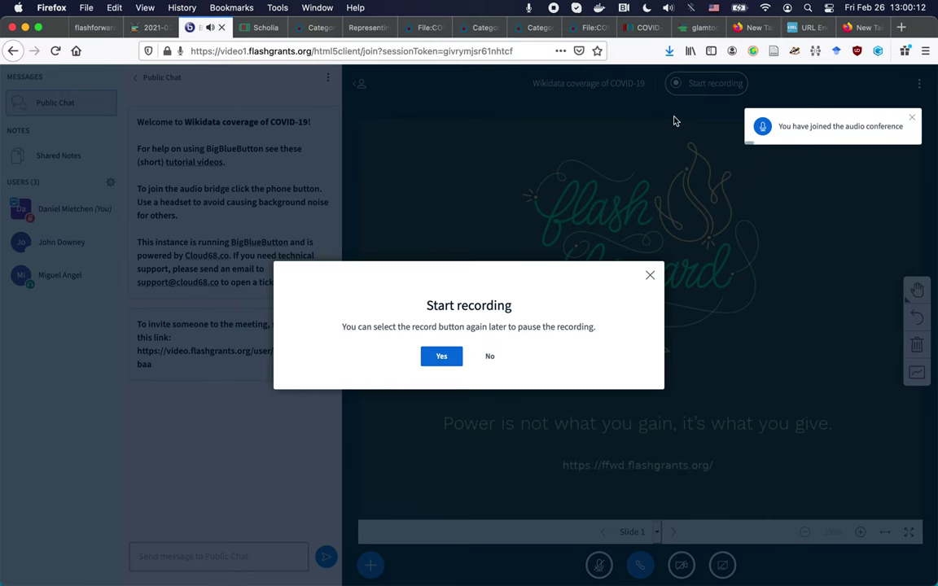
left_click(442, 357)
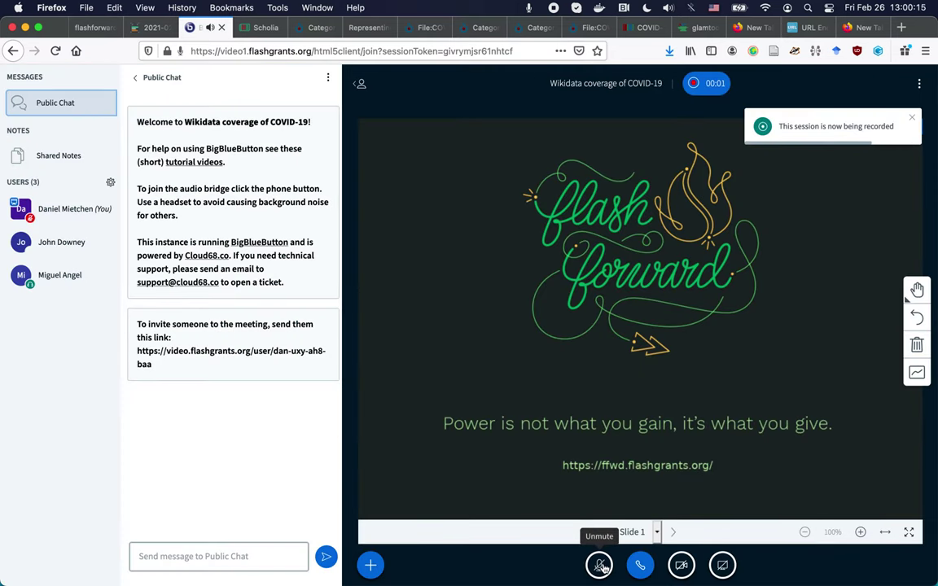
left_click(600, 565)
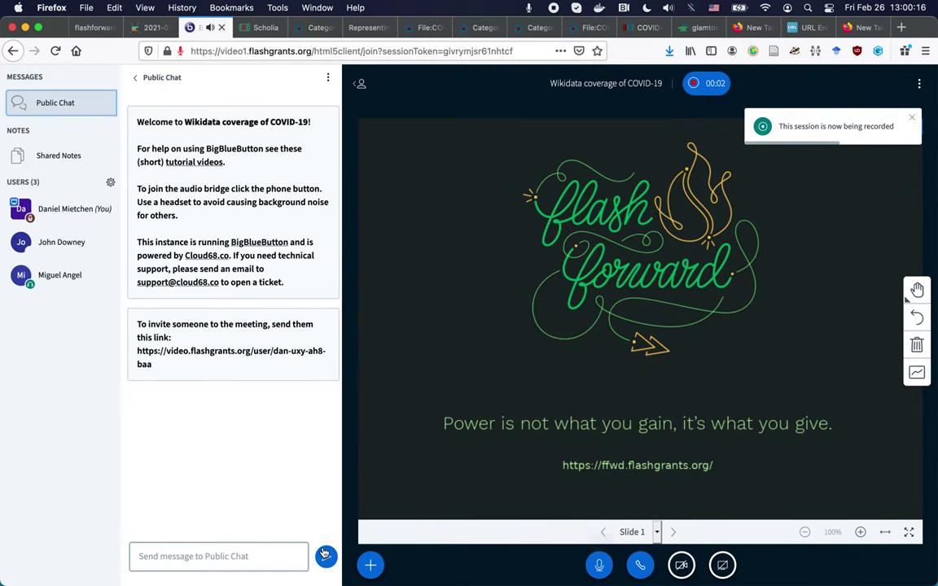
left_click(231, 556)
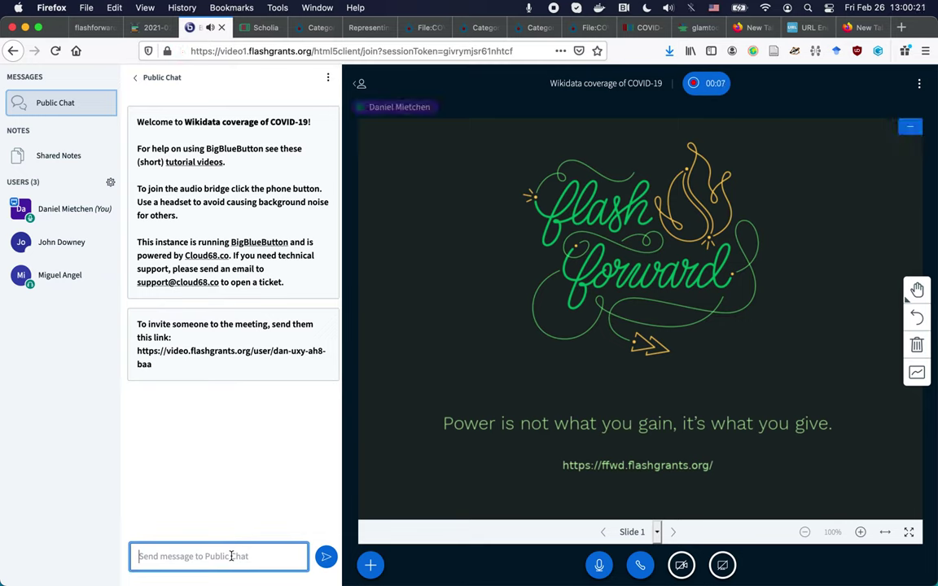
type("https://etherpad.wikimedia.org/p/2021-02-FlashForward-COVID-19-coverage-on-Wikidata")
key("Return")
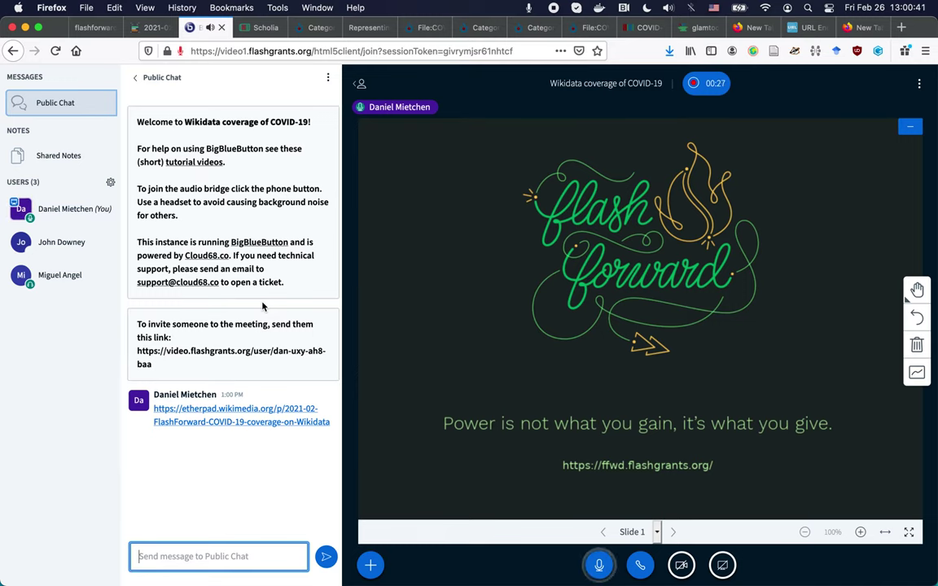
key("ctrl+shift+Tab")
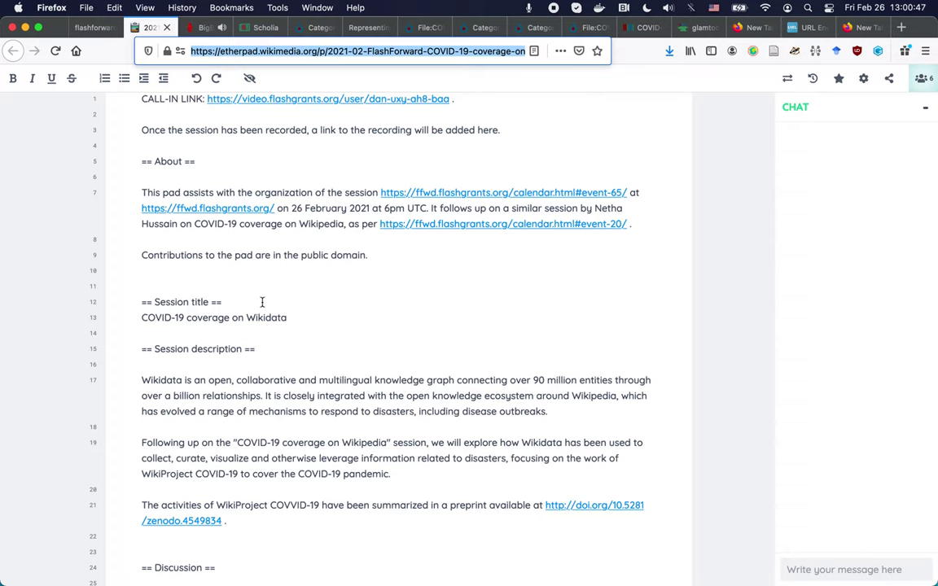
key("ctrl+Tab")
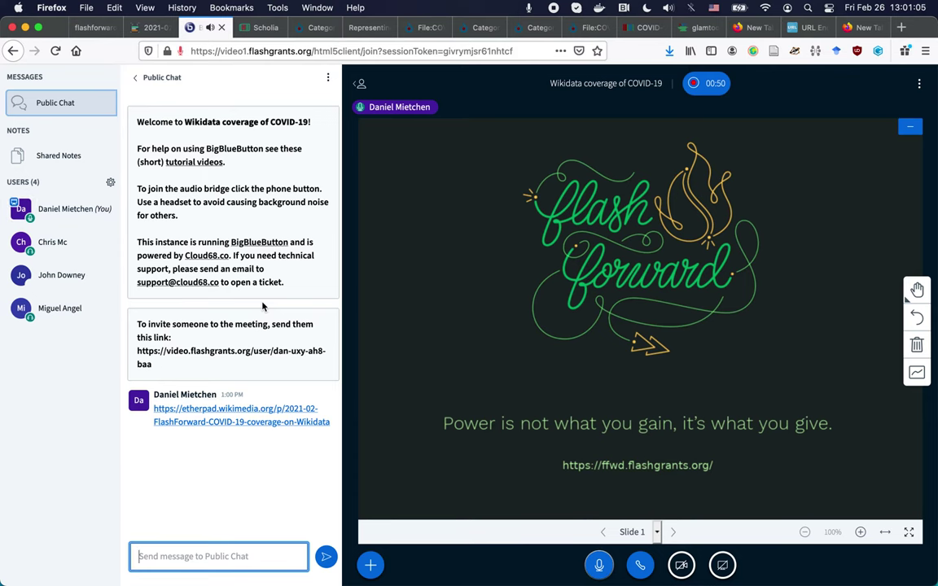
key("ctrl+shift+Tab")
scroll(314, 283, "down", 1)
left_click(279, 269)
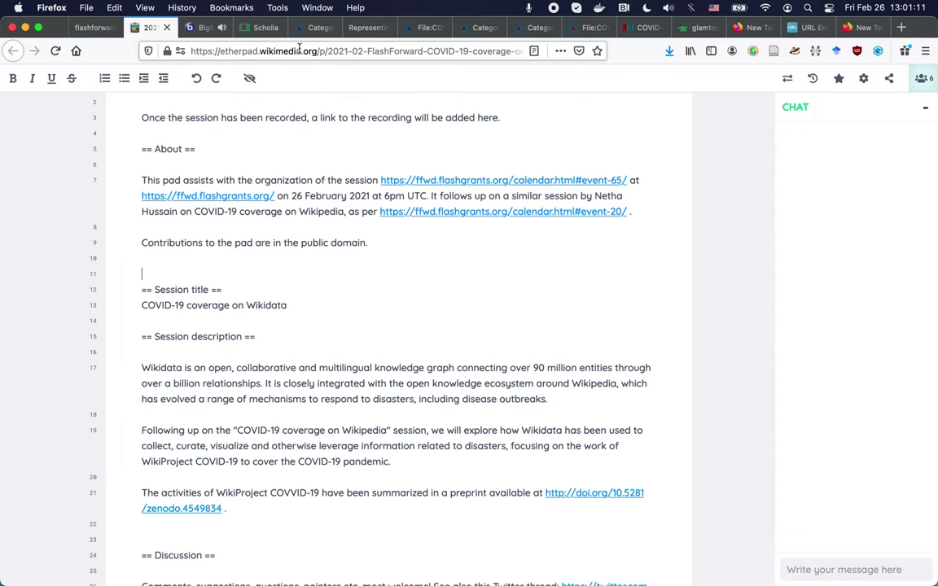
- Close the Commons, Zenodo, Scholia and all other extra browser tabs, keeping only flashforward, the Etherpad and the BigBlueButton meeting
left_click(314, 27)
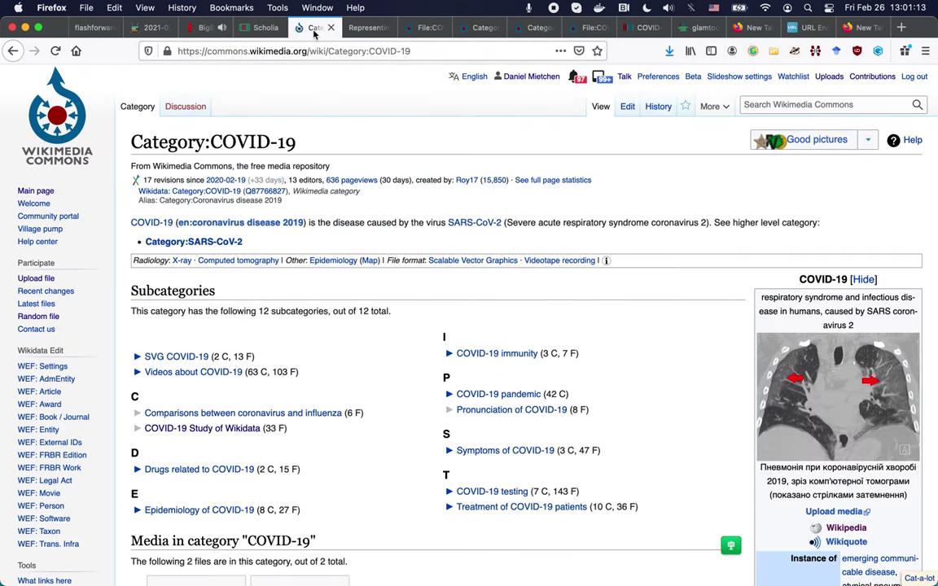
key("super+w")
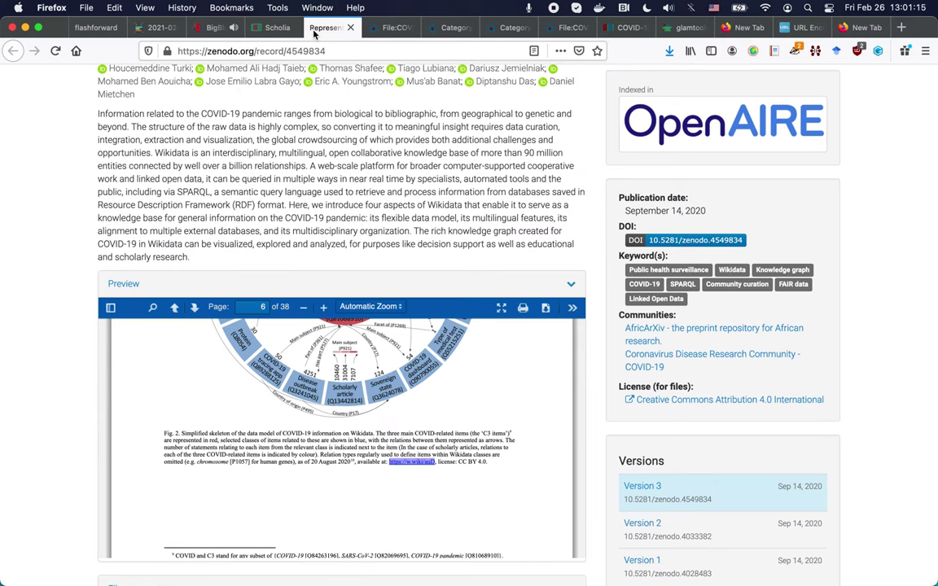
key("super+w")
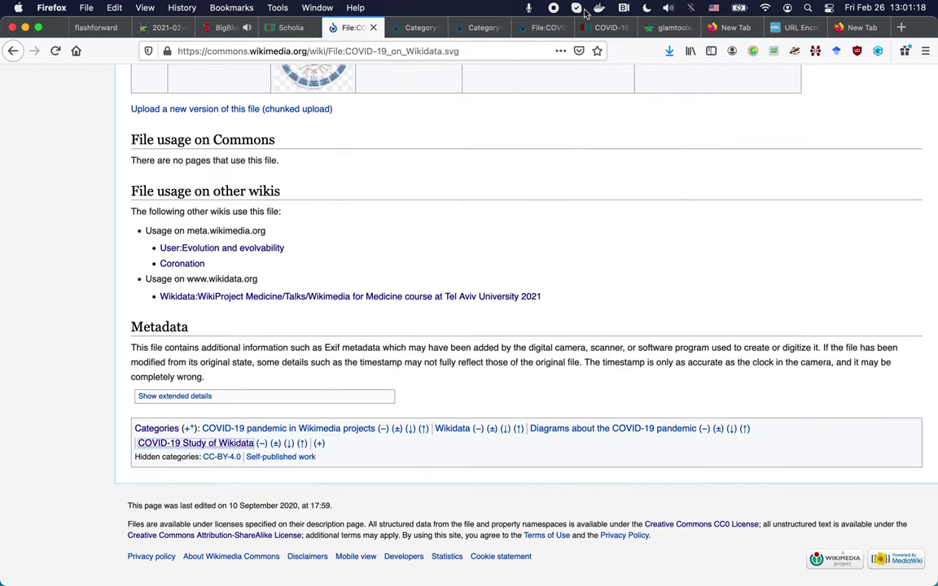
left_click(297, 29)
right_click(298, 31)
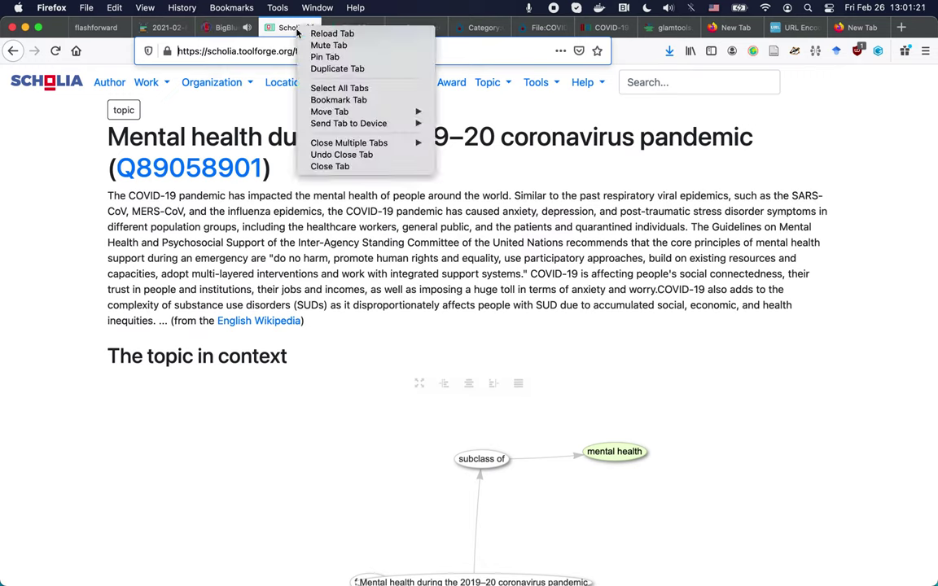
mouse_move(377, 145)
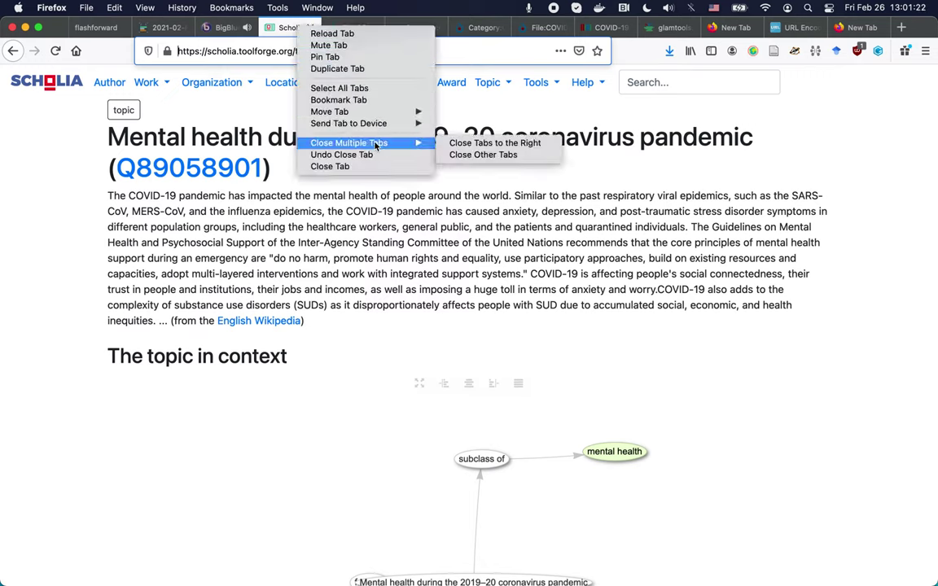
left_click(457, 150)
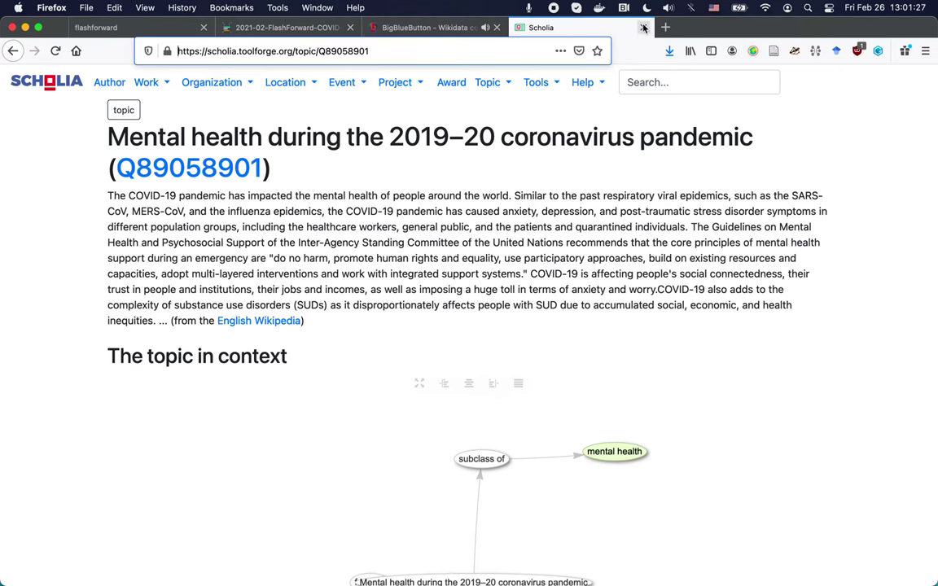
middle_click(582, 28)
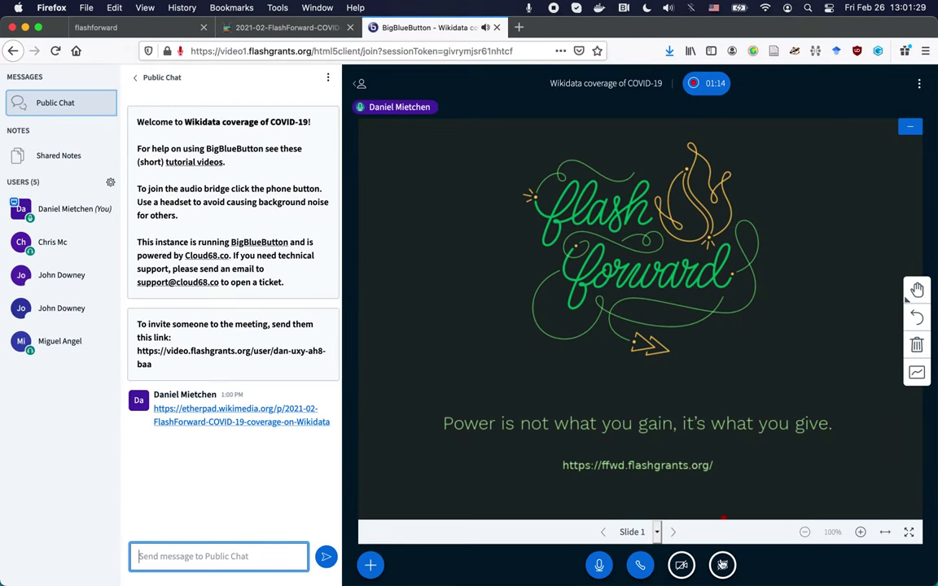
- Share the entire screen with the BigBlueButton meeting and allow the browser's sharing request
left_click(722, 565)
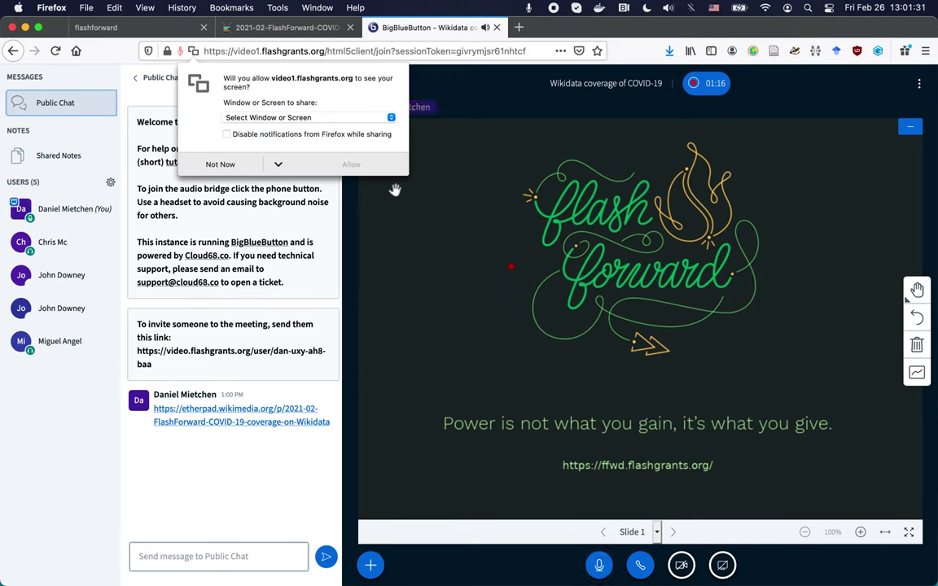
left_click(288, 117)
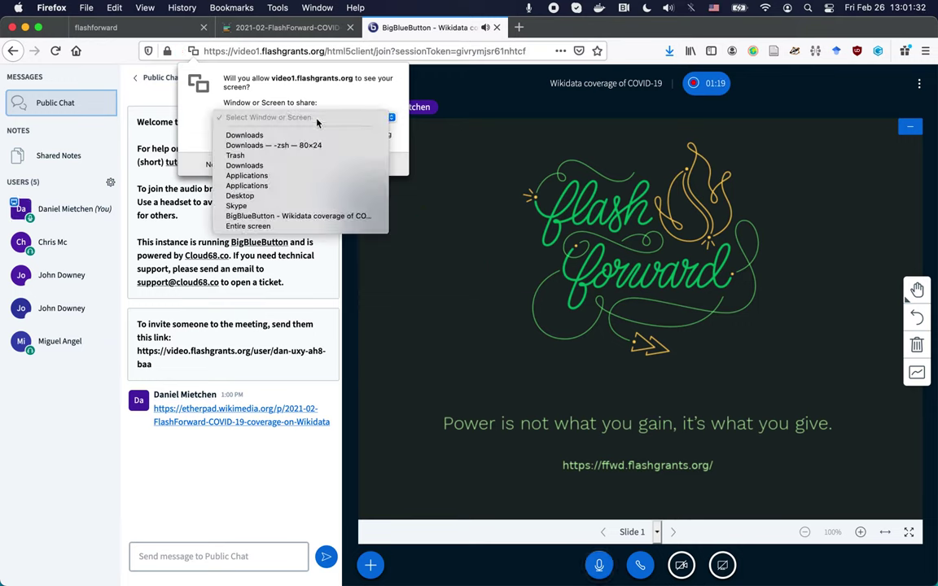
left_click(278, 226)
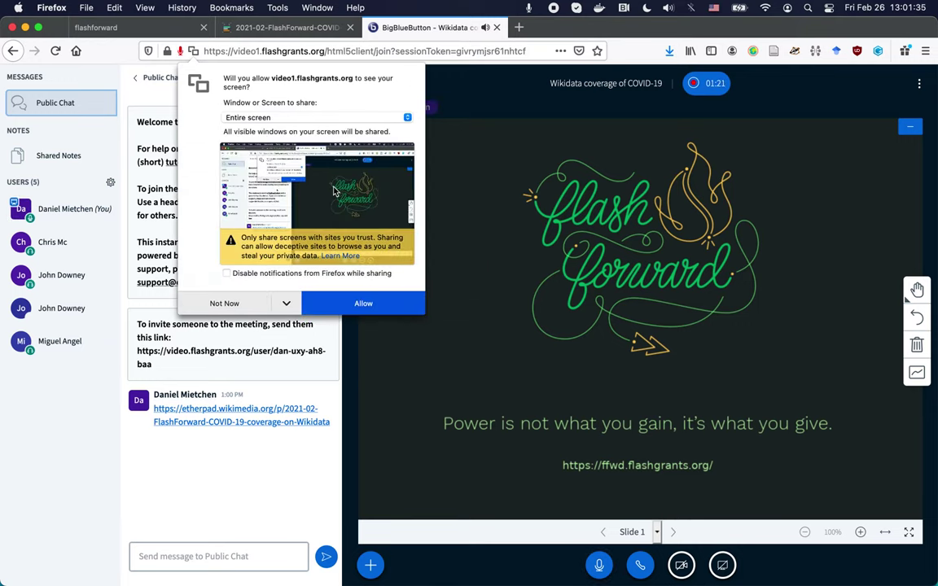
left_click(366, 303)
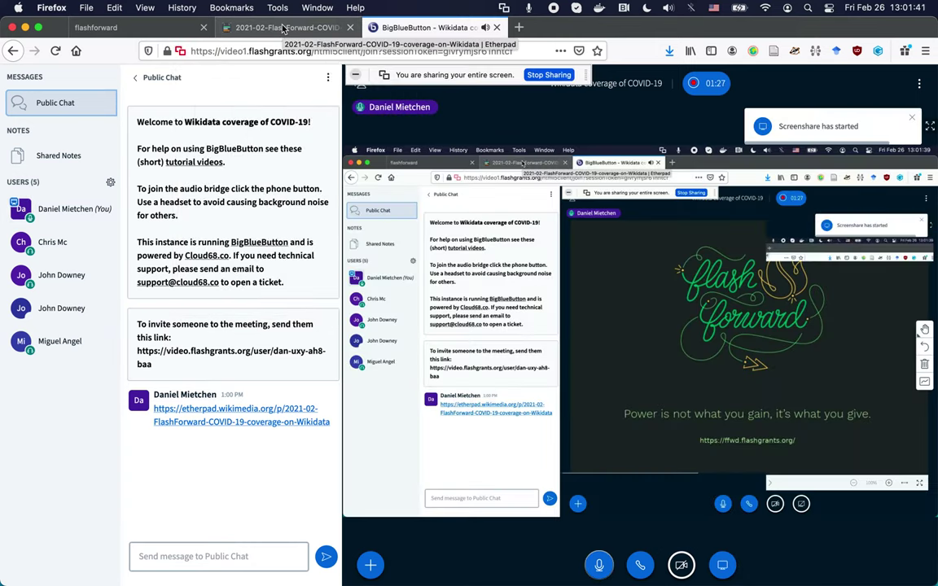
- Present the Etherpad to the meeting, going through its call-in link, About section, session title and session description
left_click(283, 28)
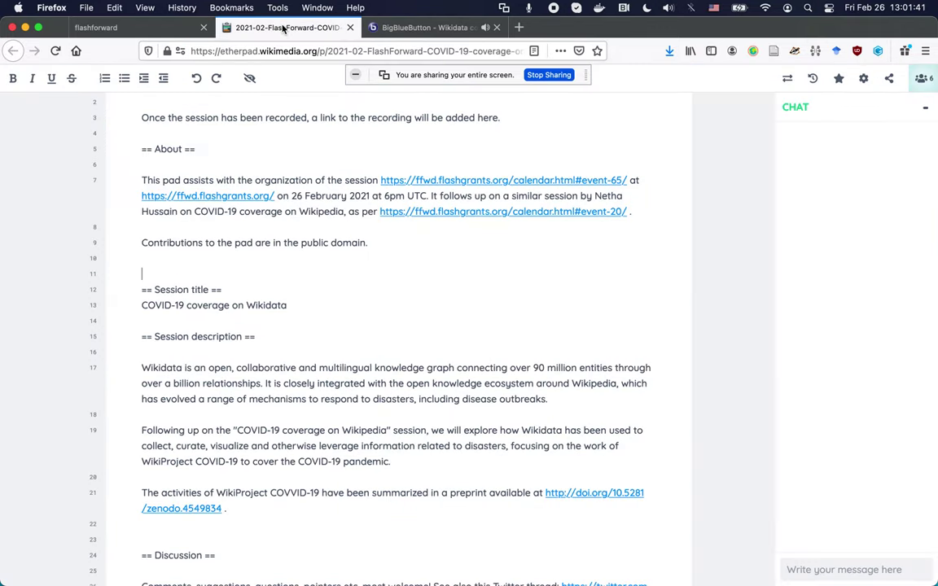
left_click(392, 31)
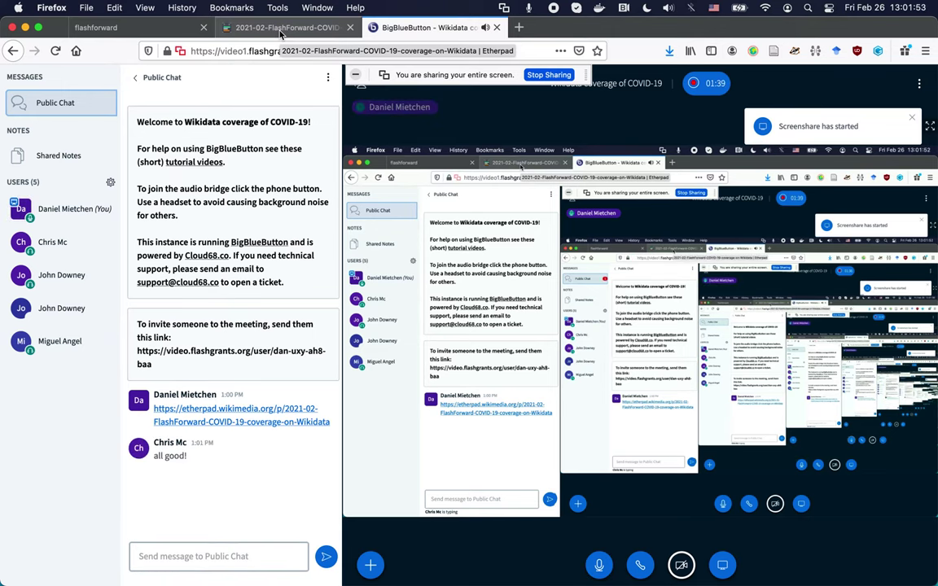
left_click(281, 31)
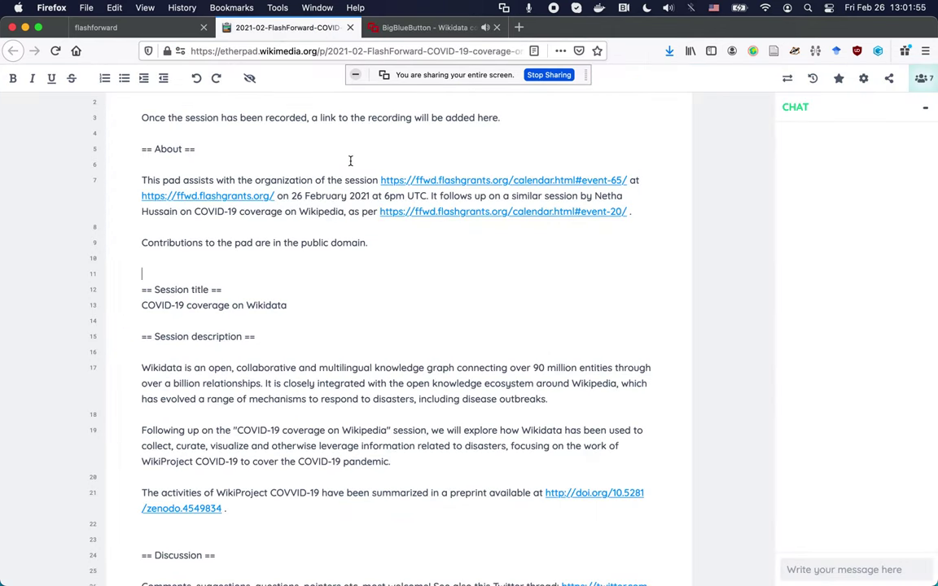
scroll(348, 160, "up", 2)
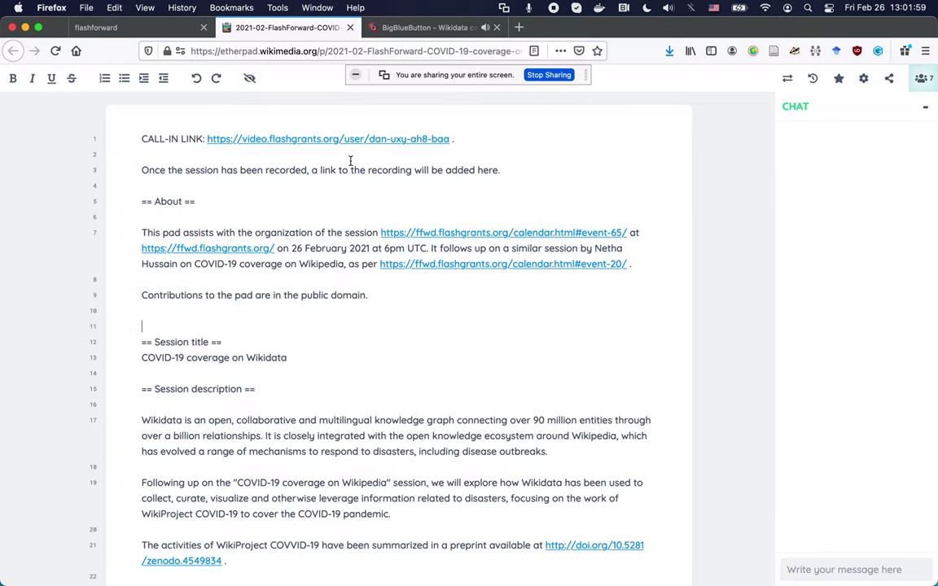
scroll(350, 161, "down", 2)
scroll(350, 160, "down", 5)
scroll(350, 160, "down", 2)
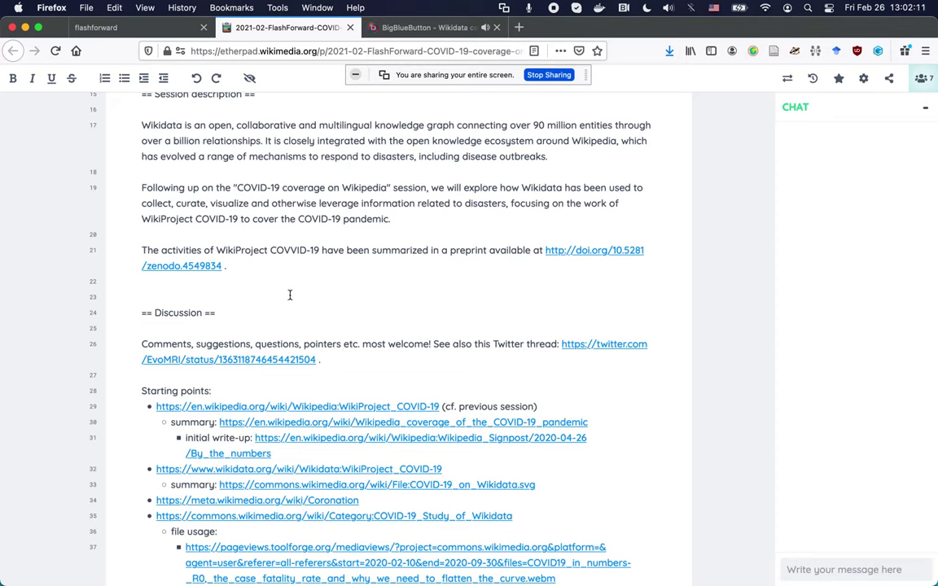
- Correct the spelling of COVID-19 in the session description's preprint sentence by removing the extra V
left_click(226, 296)
left_click(286, 249)
key("Delete")
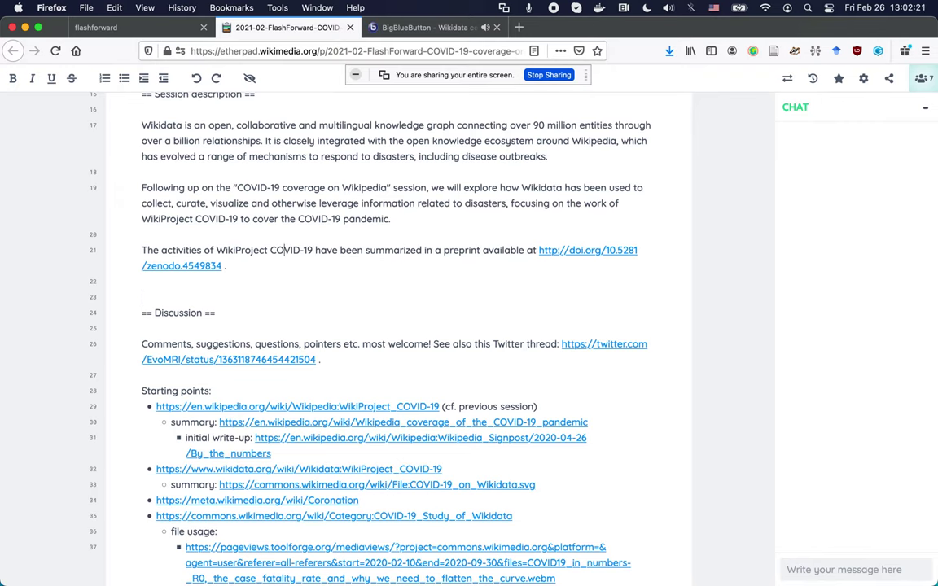
- Look through the pad's Discussion section and its starting-point links, down to the lessons for future outbreaks
scroll(388, 277, "down", 5)
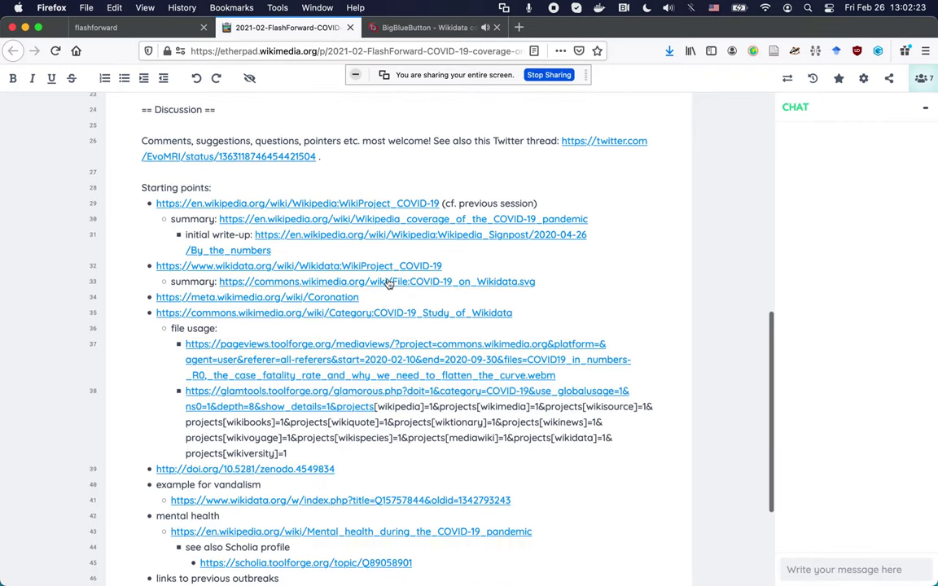
scroll(389, 283, "down", 5)
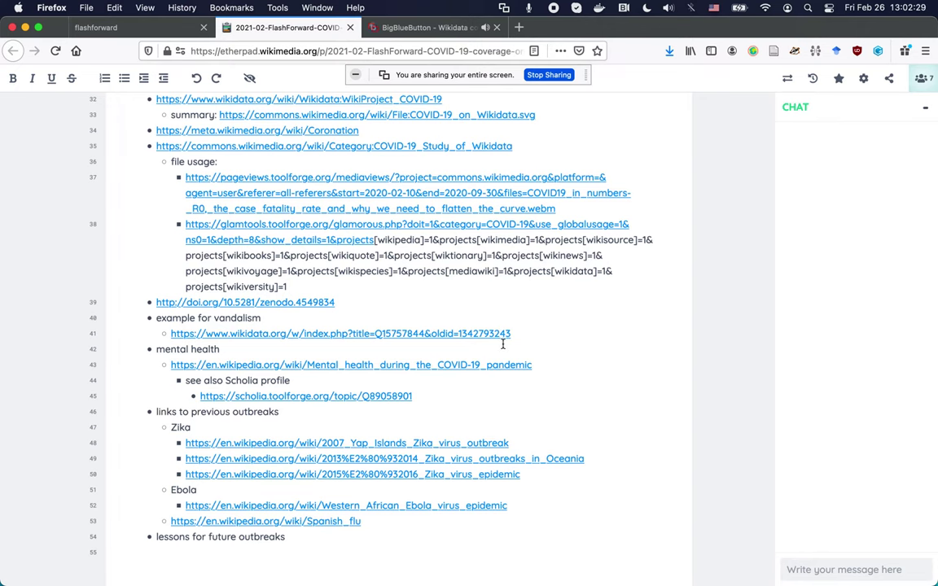
scroll(502, 338, "up", 3)
scroll(503, 342, "up", 5)
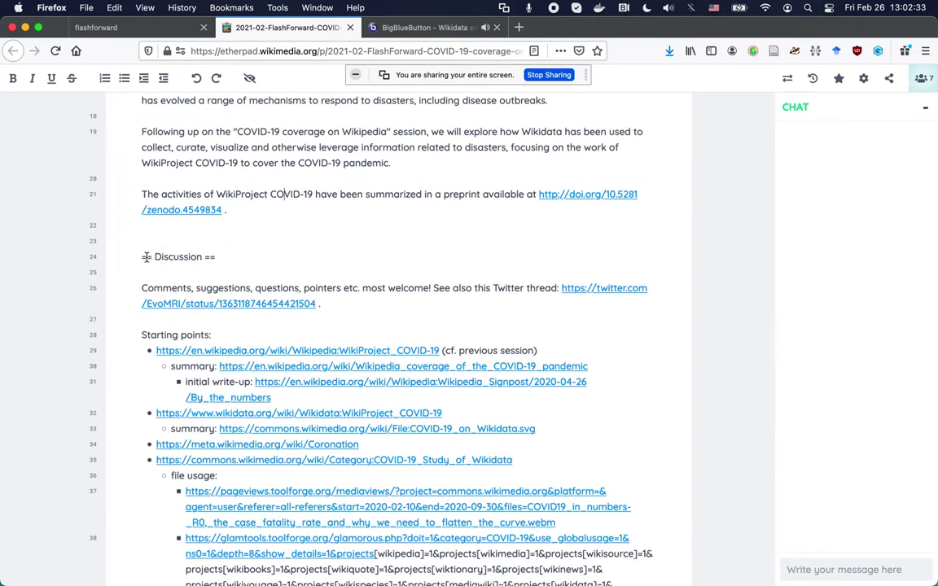
scroll(146, 258, "down", 2)
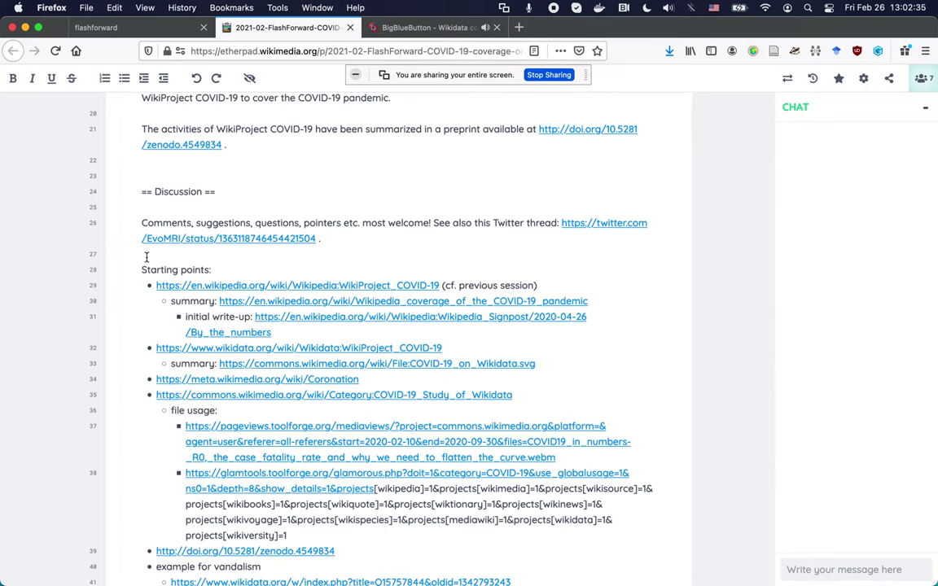
scroll(146, 257, "down", 7)
scroll(147, 257, "down", 1)
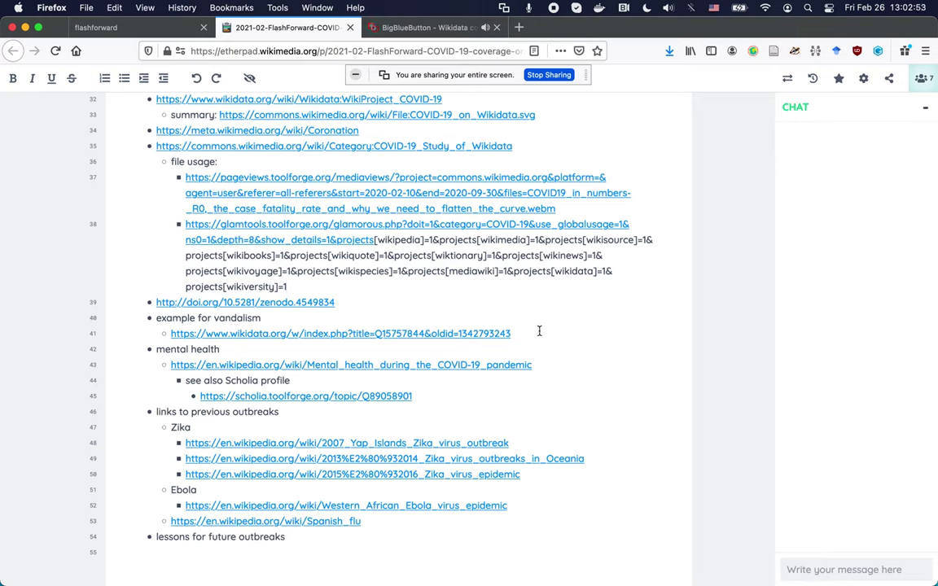
- Open the pad's vandalism example, go to the current version of item Q15757844, and compare its latest revision with the preceding one
triple_click(529, 331)
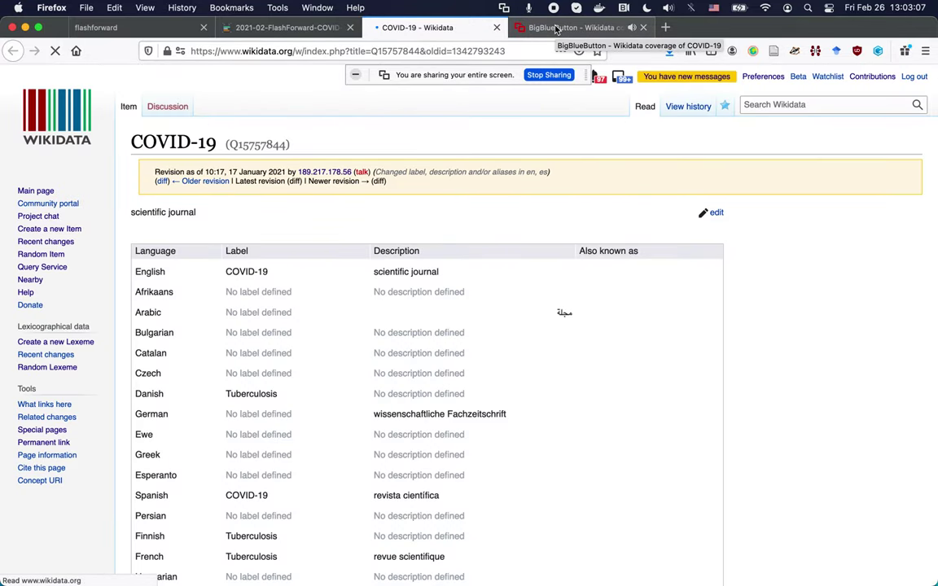
left_click(129, 109)
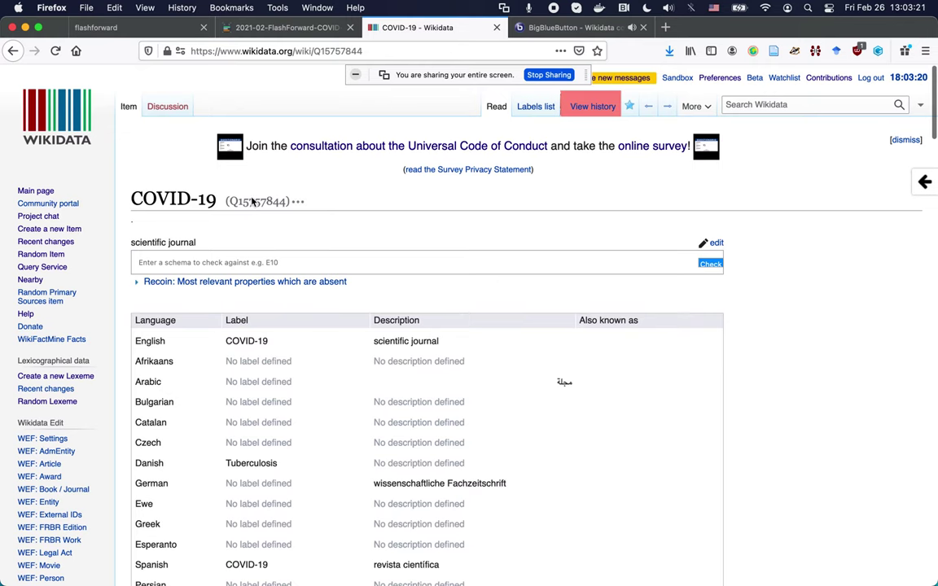
double_click(251, 200)
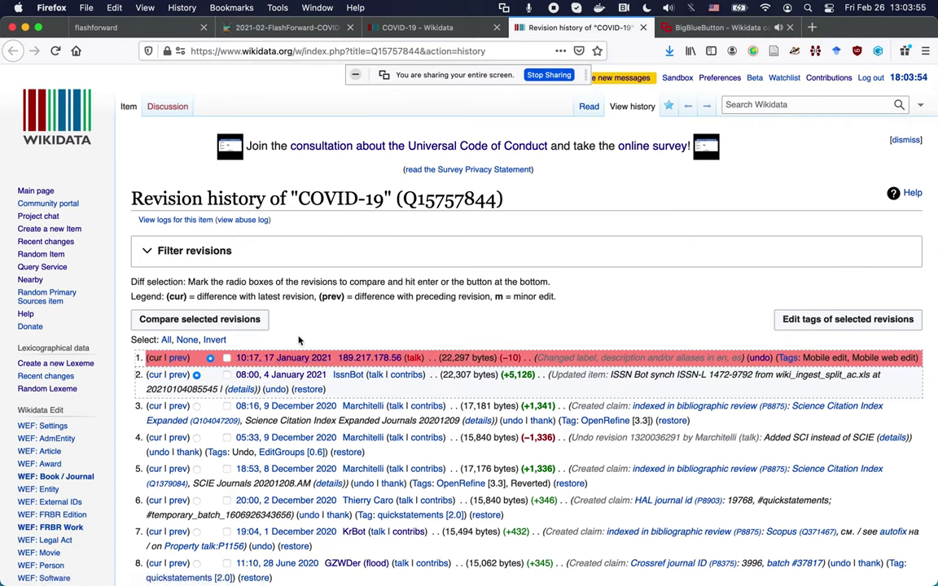
left_click(252, 325)
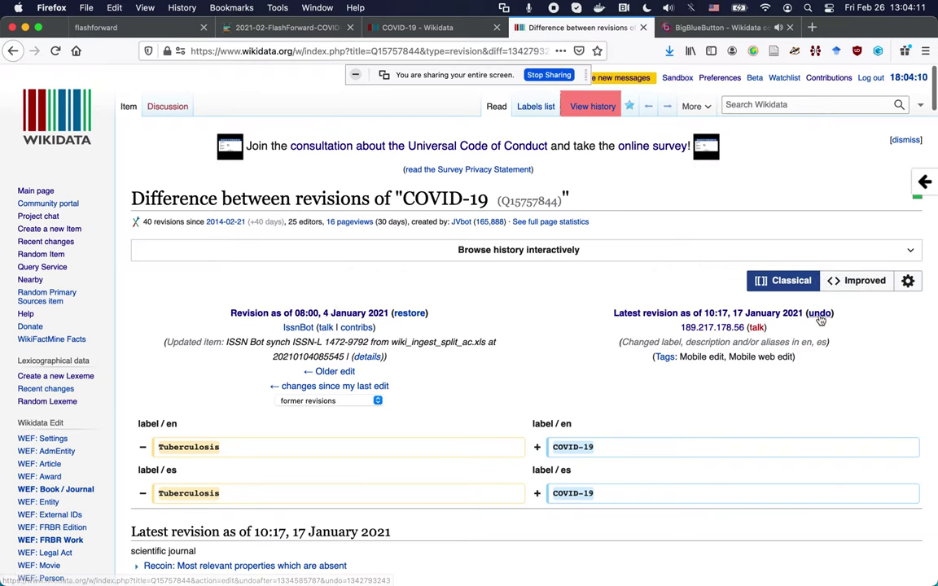
- Undo the 17 January 2021 label edit to Q15757844 and publish the change with the summary "reverting vandalism"
left_click(820, 315)
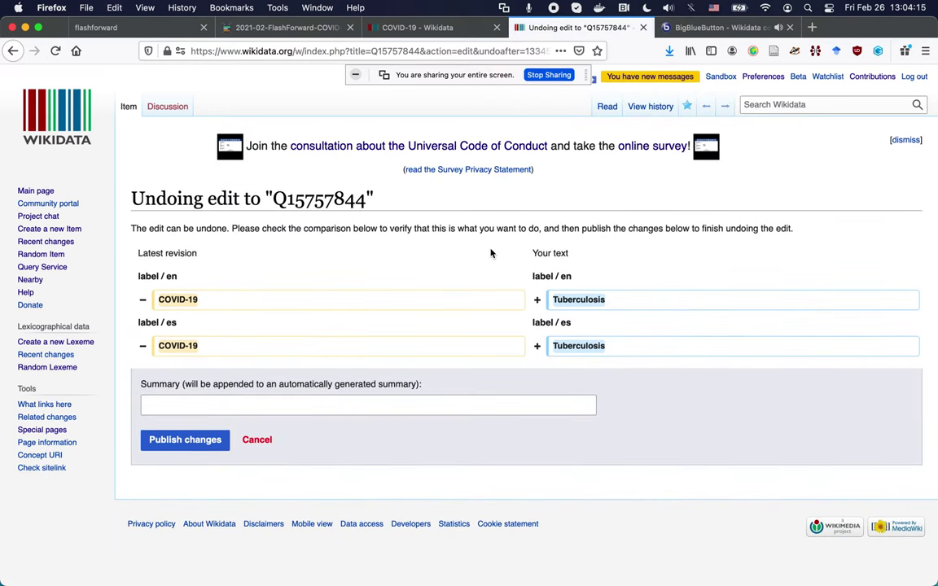
left_click(306, 405)
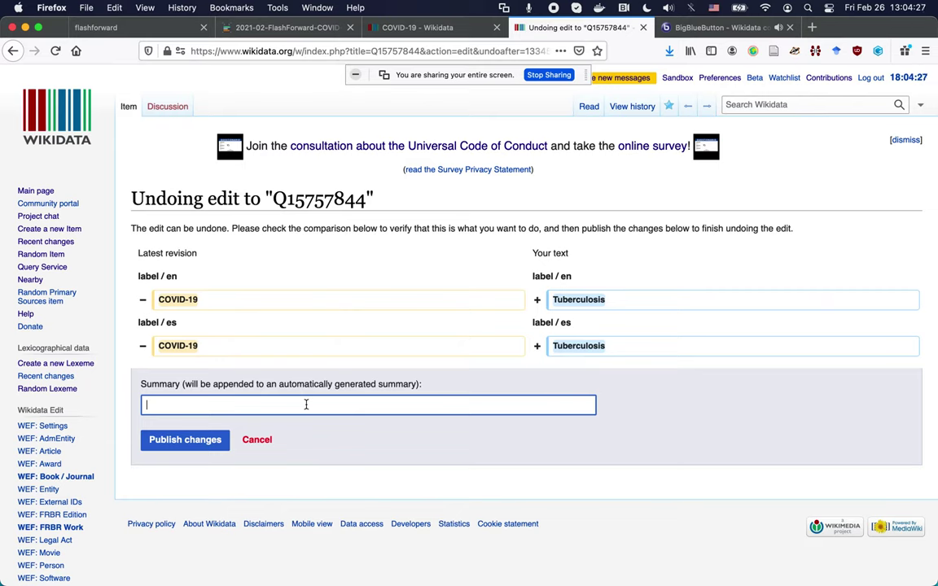
type("rvv")
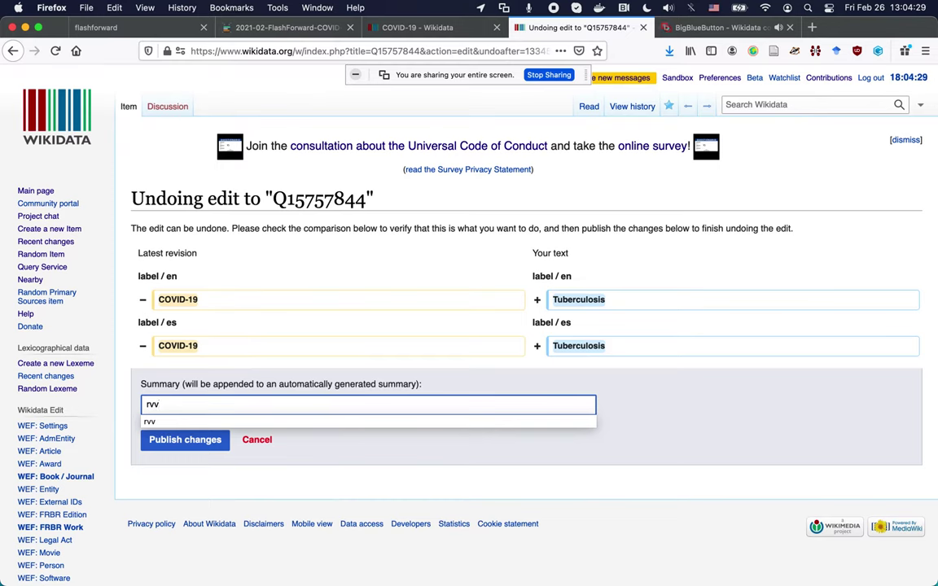
key("BackSpace")
key("BackSpace")
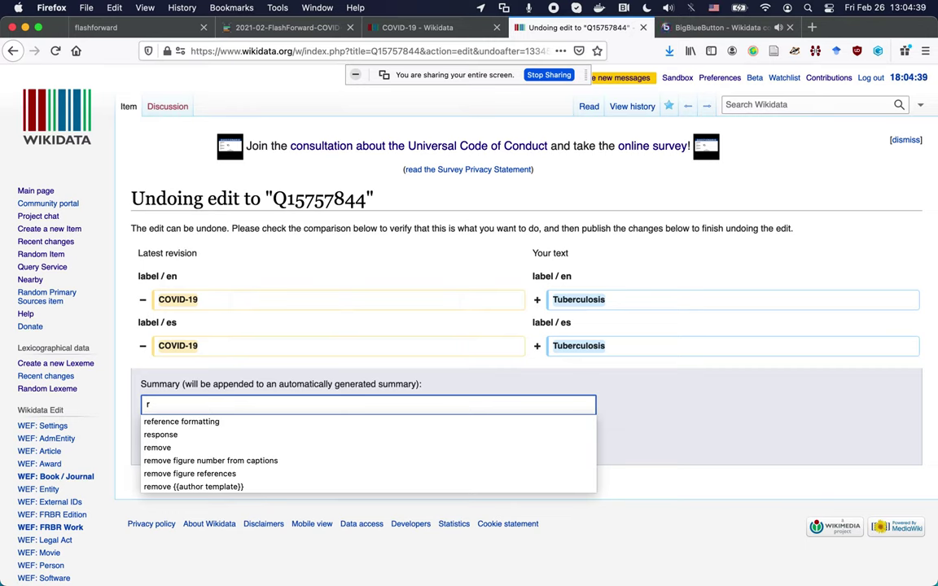
type("vv")
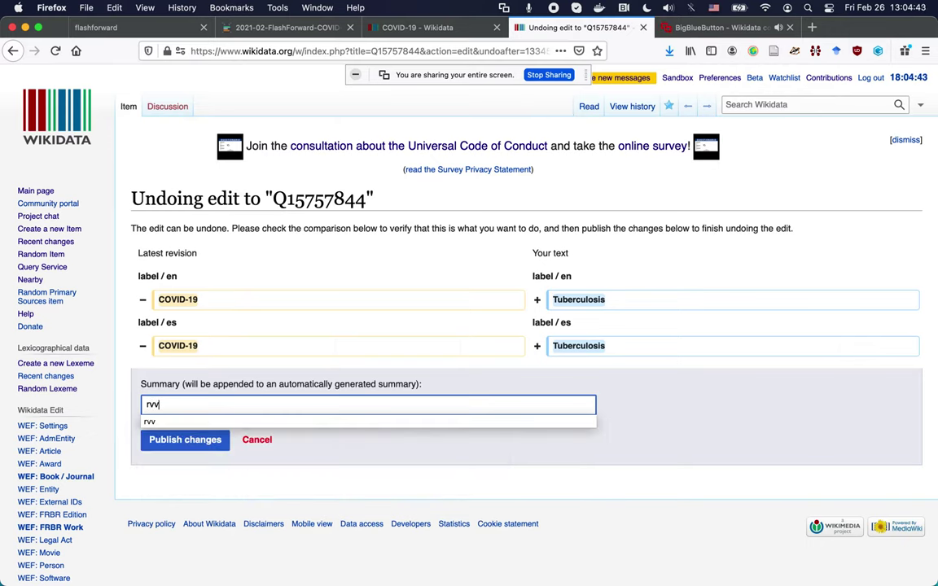
key("BackSpace")
key("BackSpace")
type("everting")
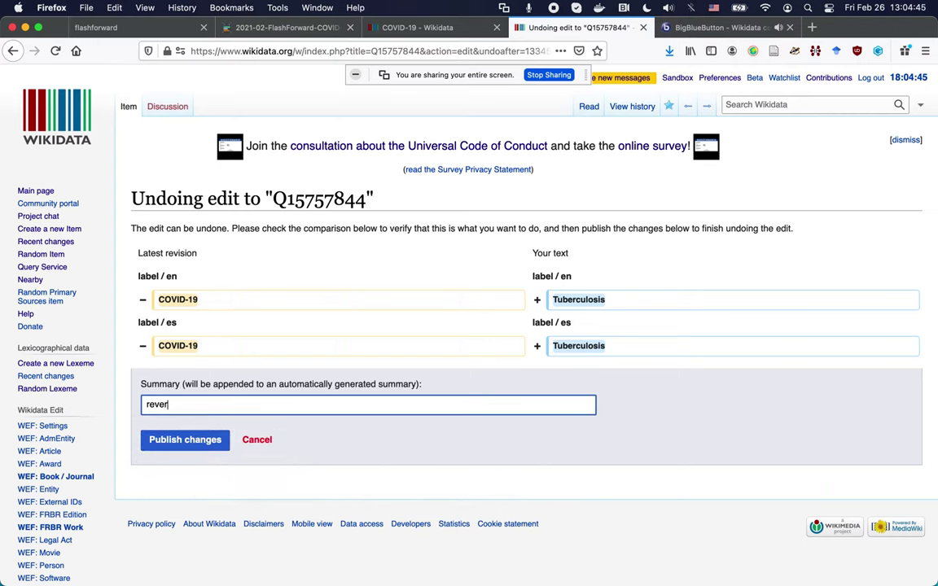
type(" vad")
type("dalis")
type("m")
key("Return")
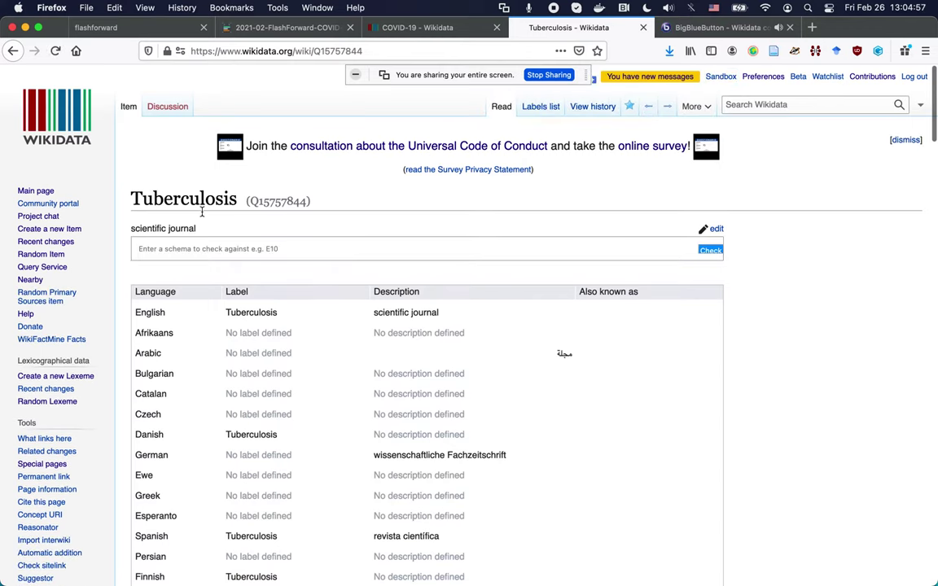
- Check the journal item's HAL journal id by viewing its linked HAL record, close the record, and return to the item's heading
key("End")
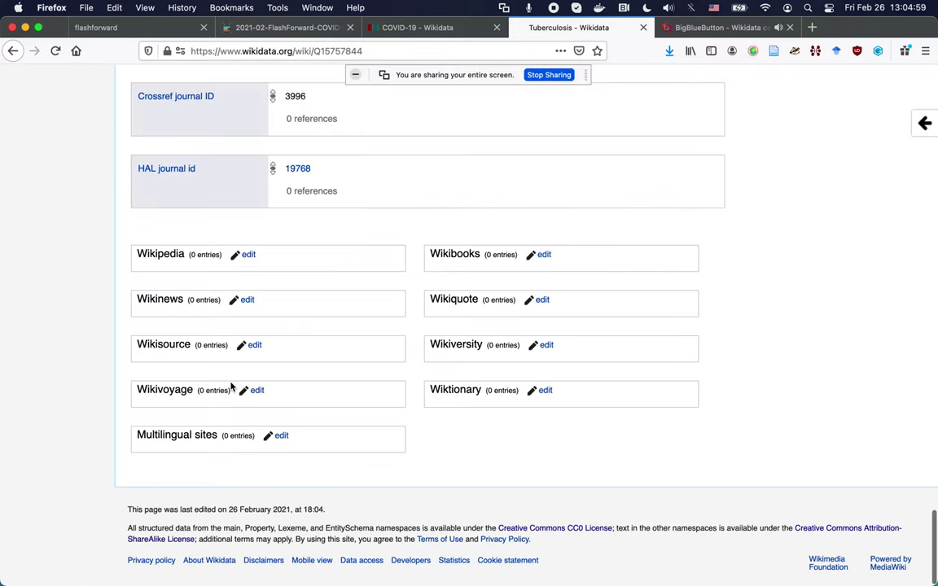
scroll(231, 388, "up", 3)
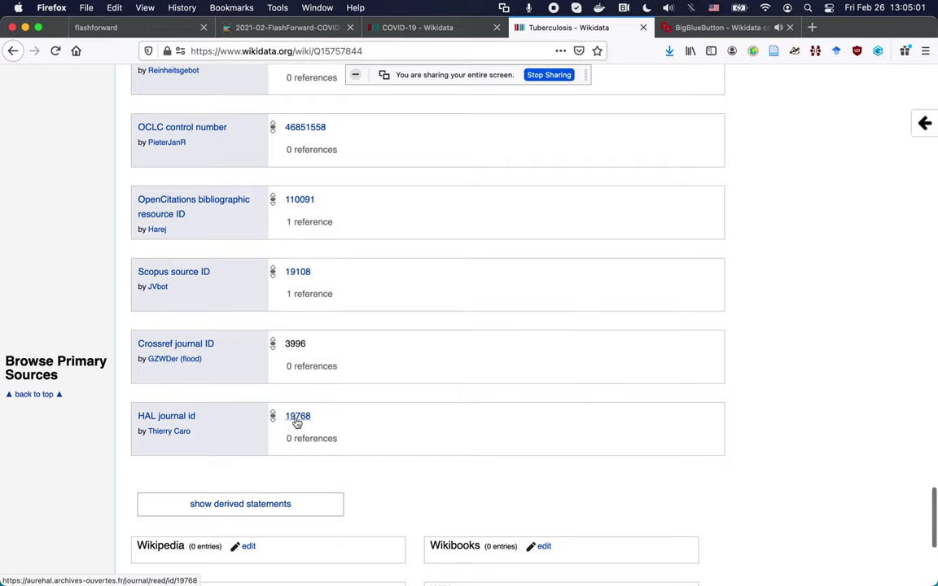
left_click(297, 417, "super")
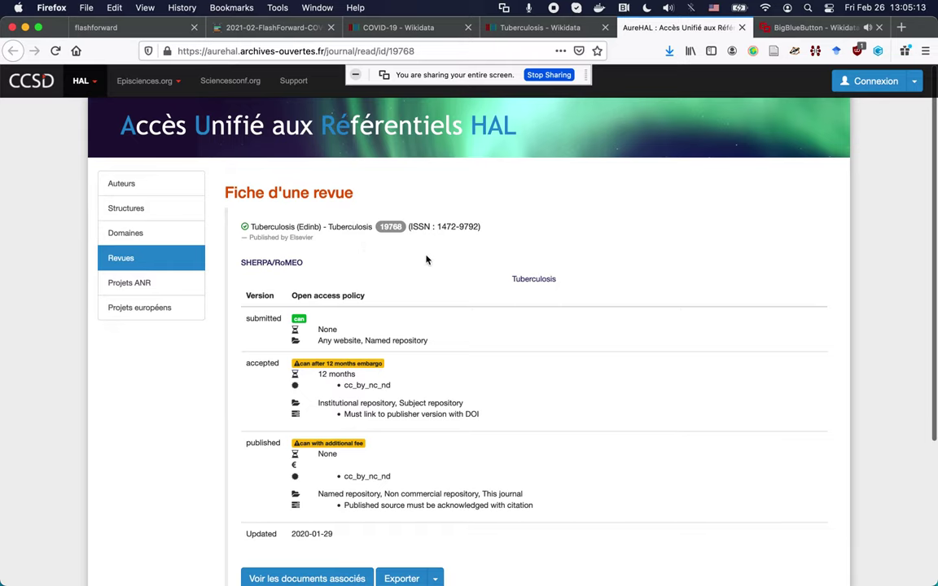
key("super+w")
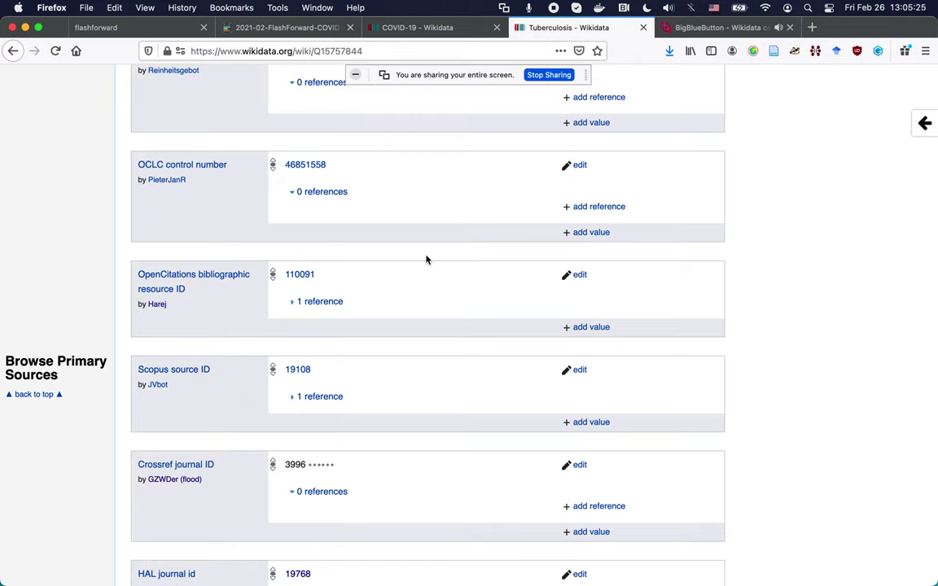
key("Home")
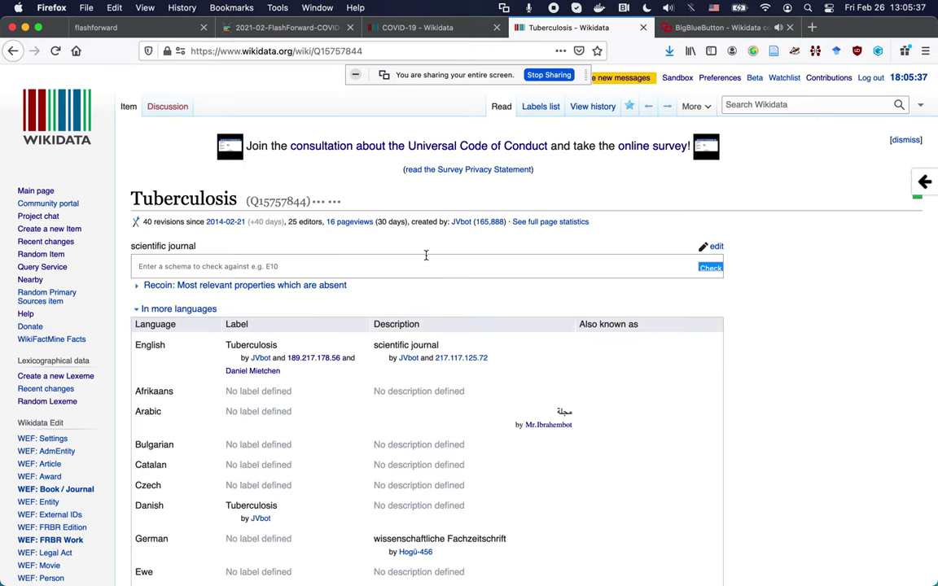
- Close both Wikidata pages and add the sub-bullet "fixed" under the vandalism example link in the Etherpad
key("ctrl+shift+Tab")
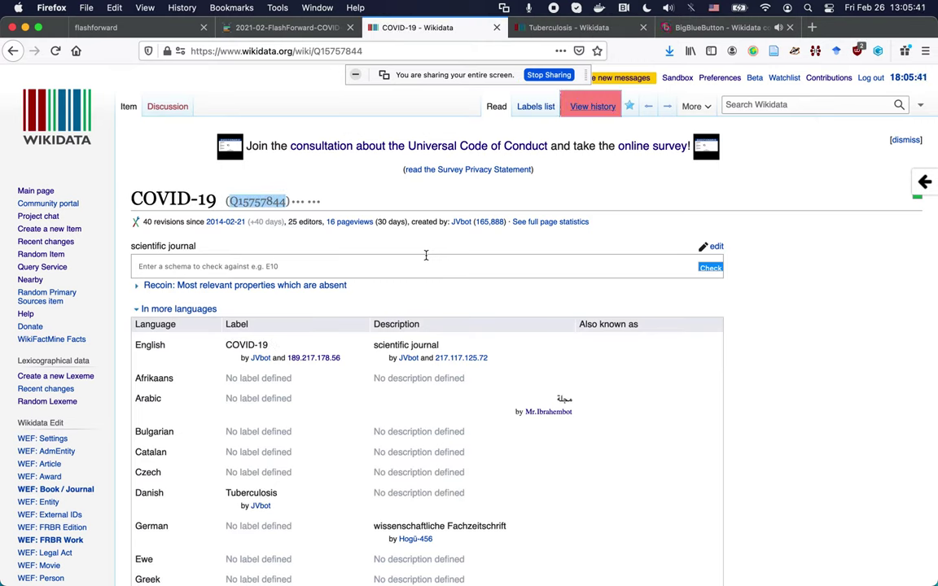
key("ctrl+w")
key("ctrl+w")
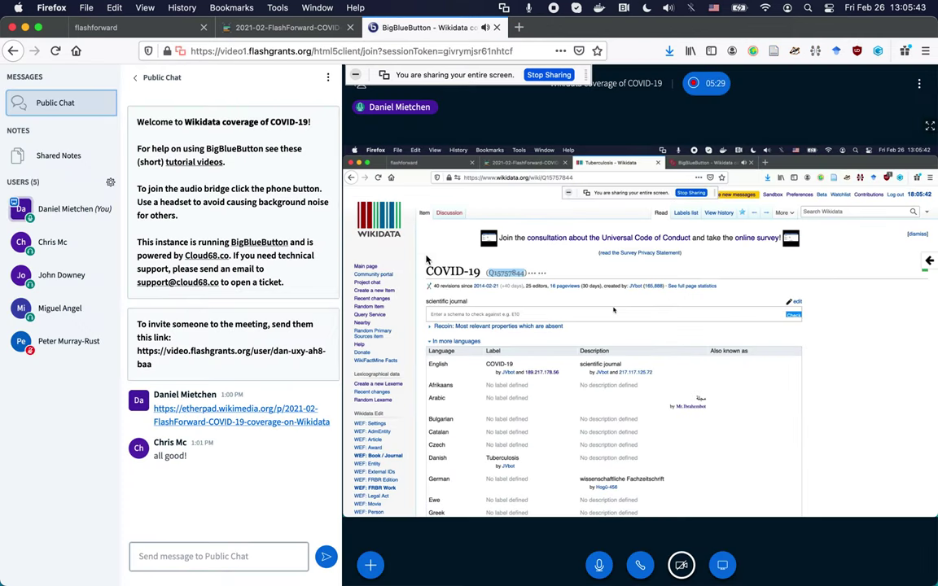
key("ctrl+shift+Tab")
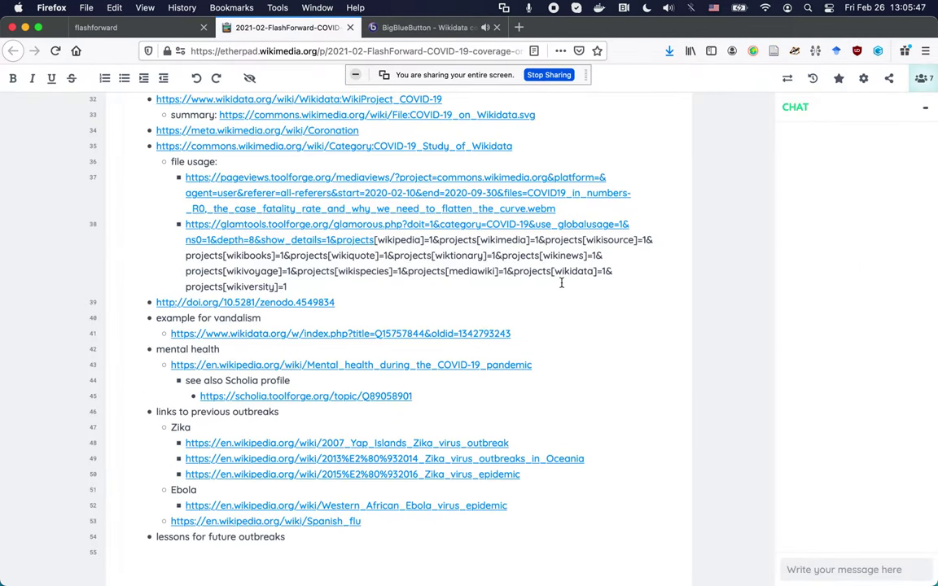
left_click(524, 334)
key("Return")
key("Tab")
type("fixed")
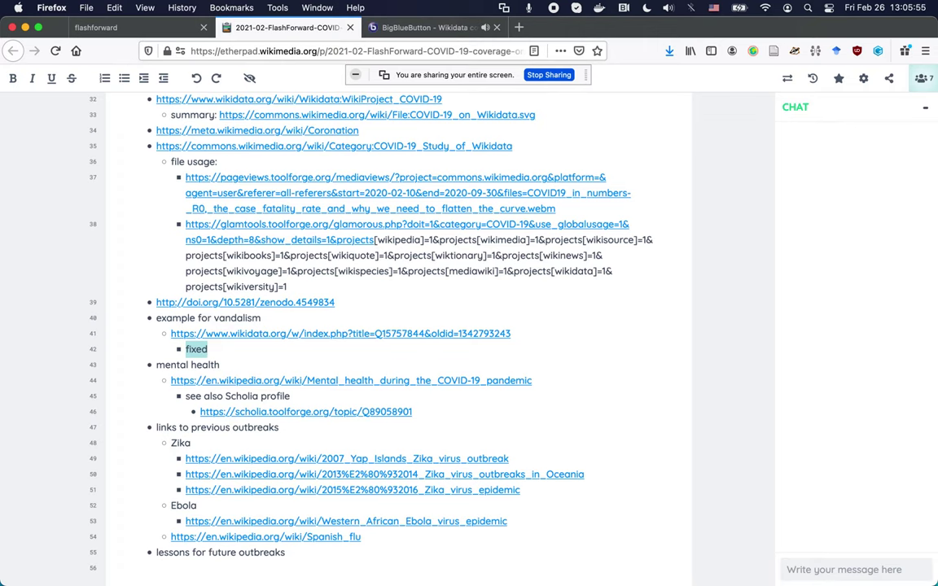
- Open the pad's summary link on Wikipedia coverage of the COVID-19 pandemic and move the BigBlueButton tab ahead of the Etherpad
scroll(631, 341, "up", 10)
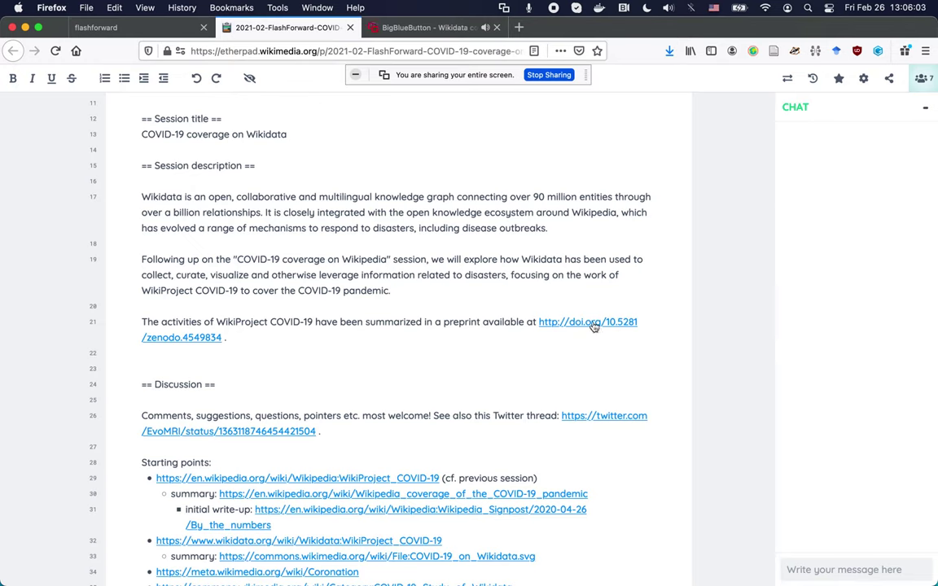
scroll(594, 326, "down", 5)
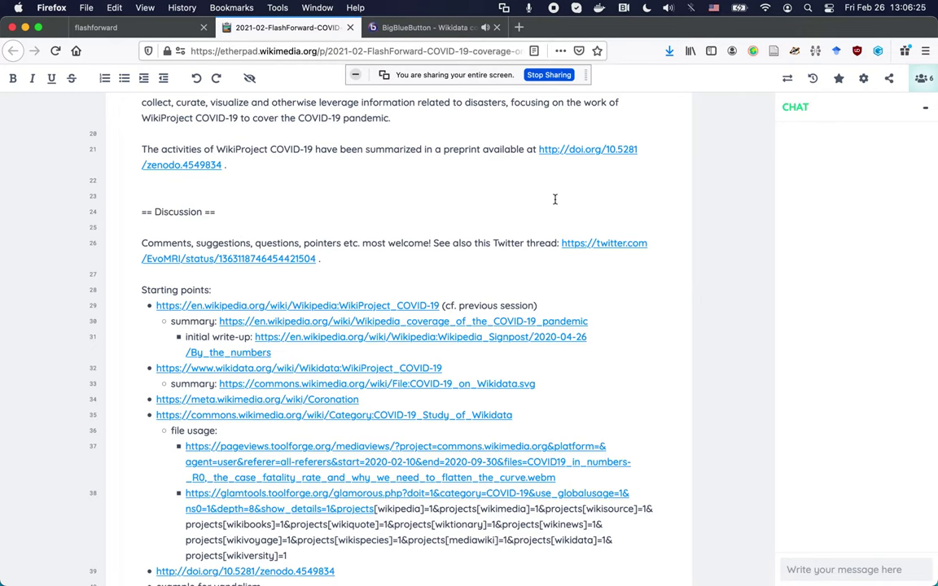
scroll(554, 199, "down", 3)
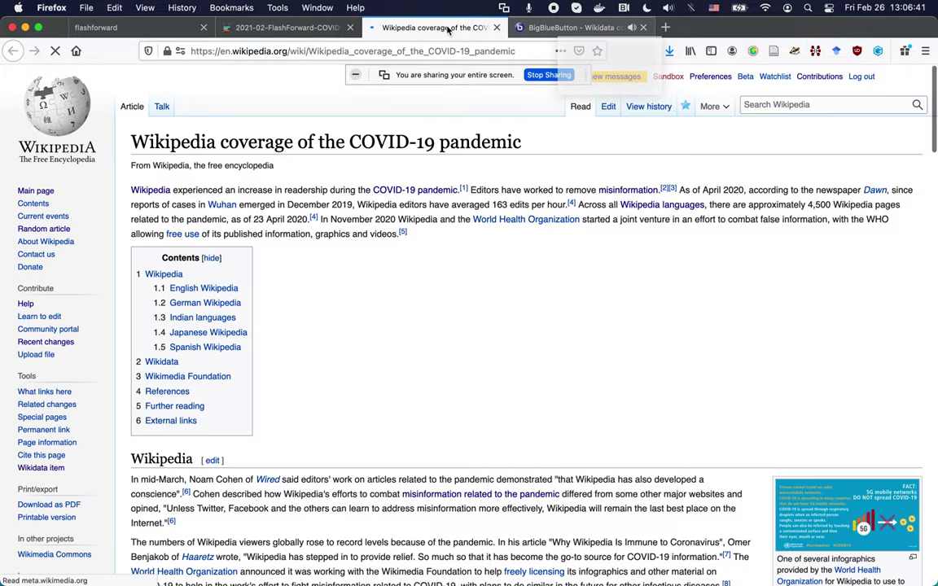
left_click(570, 27)
left_click_drag(329, 31, 278, 36)
left_click(545, 27)
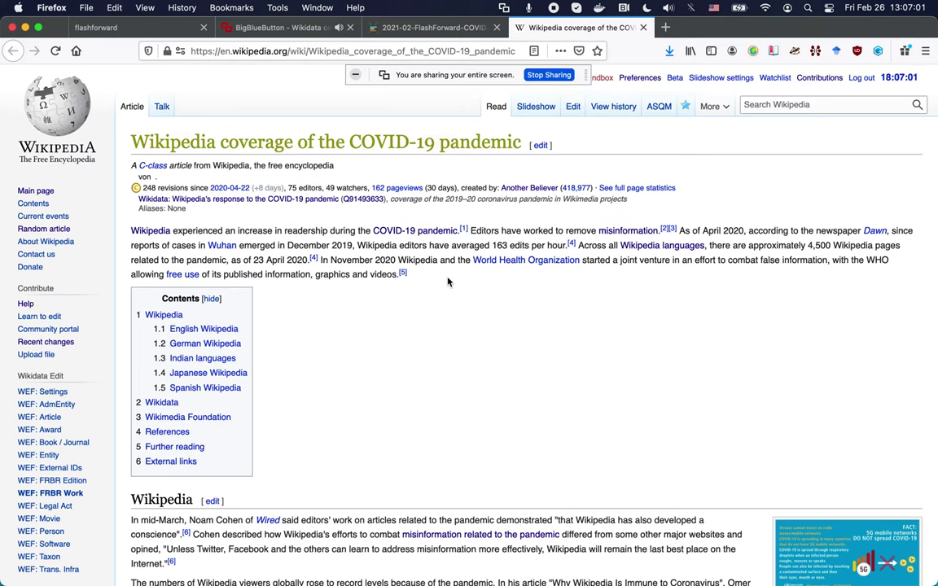
- Follow the article's first citation to its references, look through them, and return to the English Wikipedia section
left_click(464, 229)
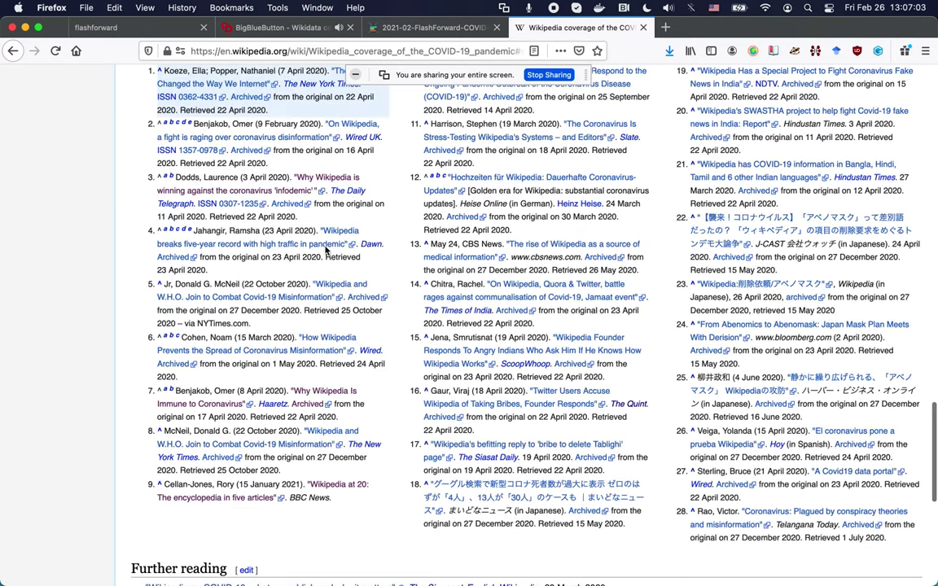
scroll(383, 122, "up", 2)
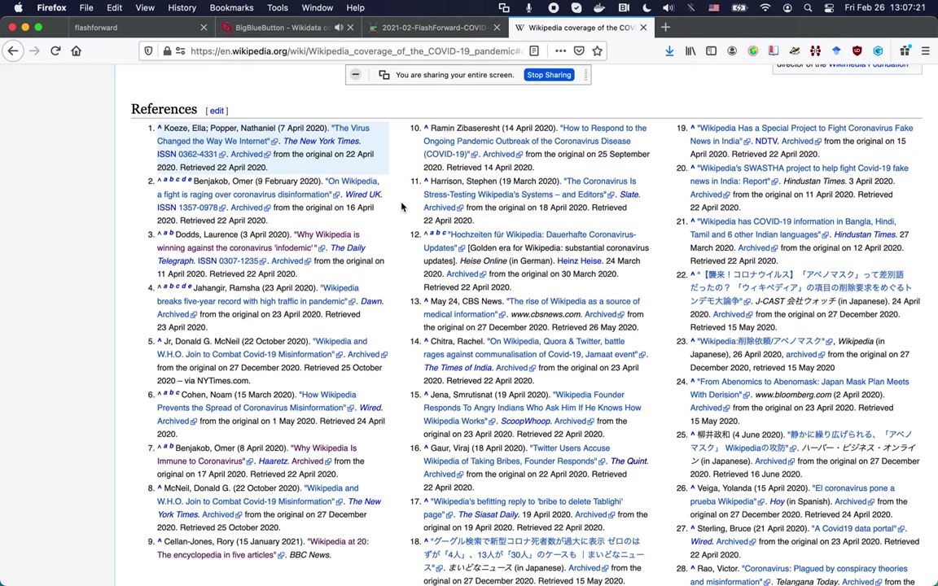
scroll(402, 208, "up", 20)
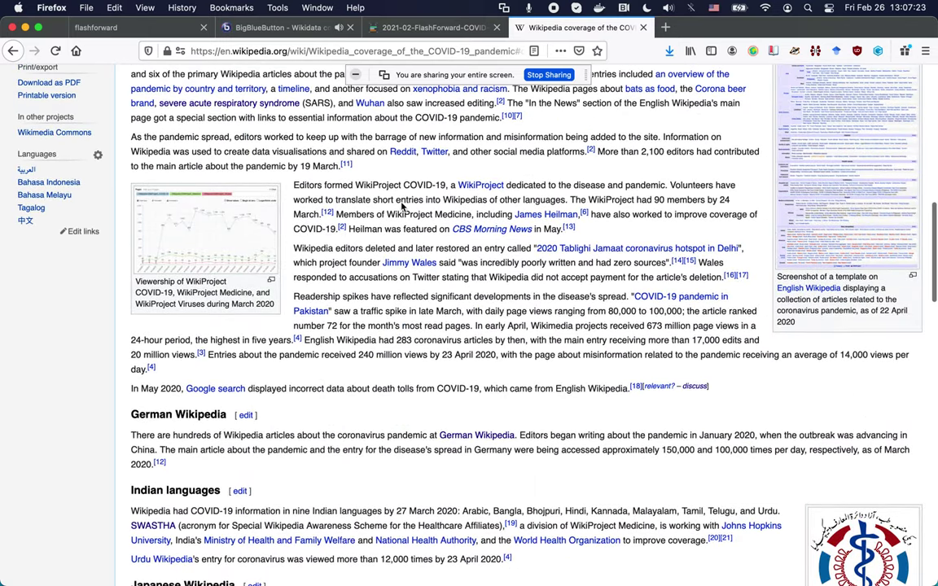
scroll(401, 207, "up", 5)
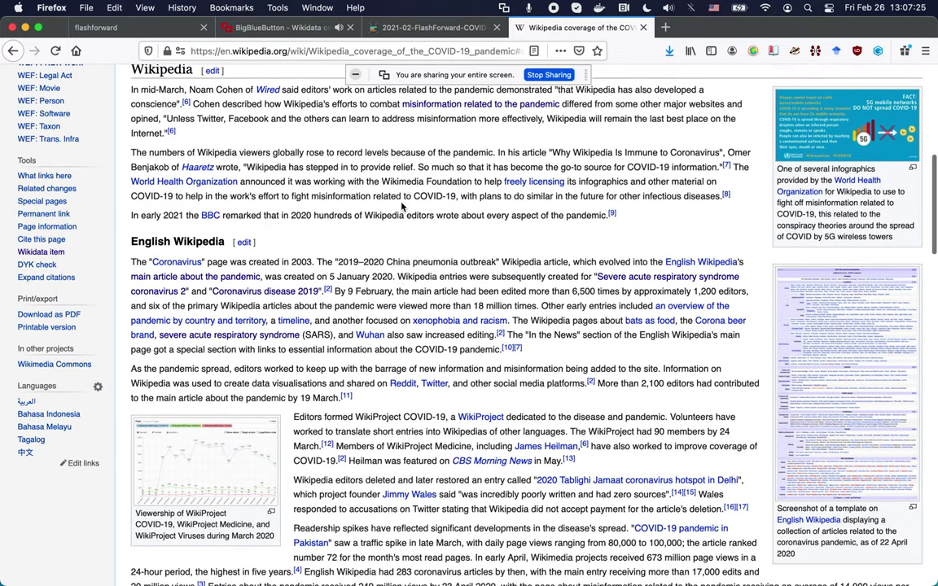
- View the Commons file page for the coronavirus template screenshot, go through its summary, and open the source revision link separately
mouse_move(814, 342)
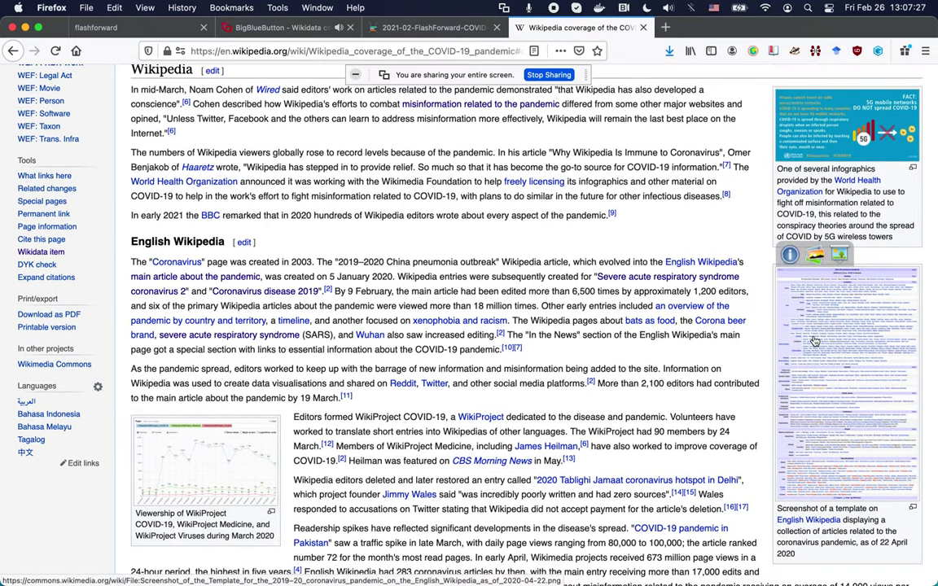
left_click(815, 340, "super")
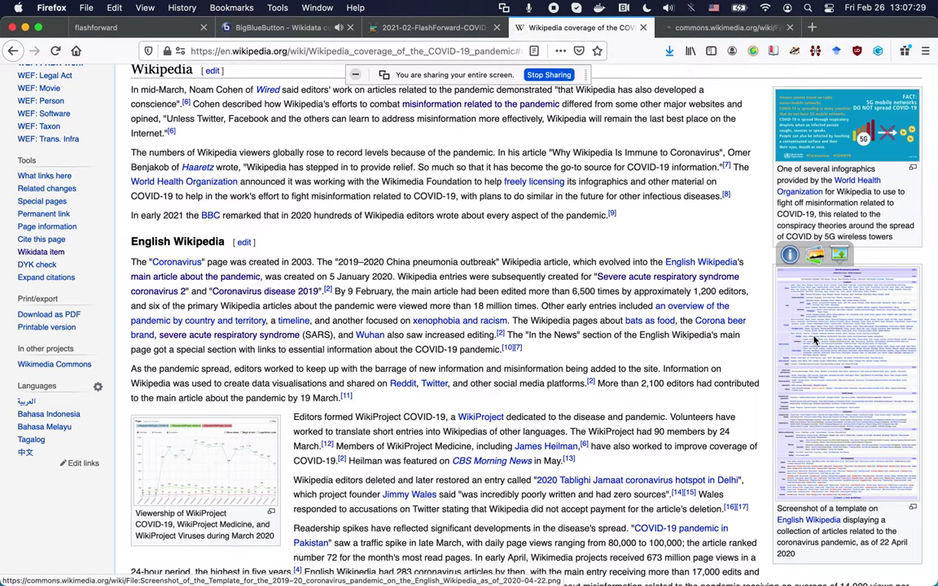
key("ctrl+Tab")
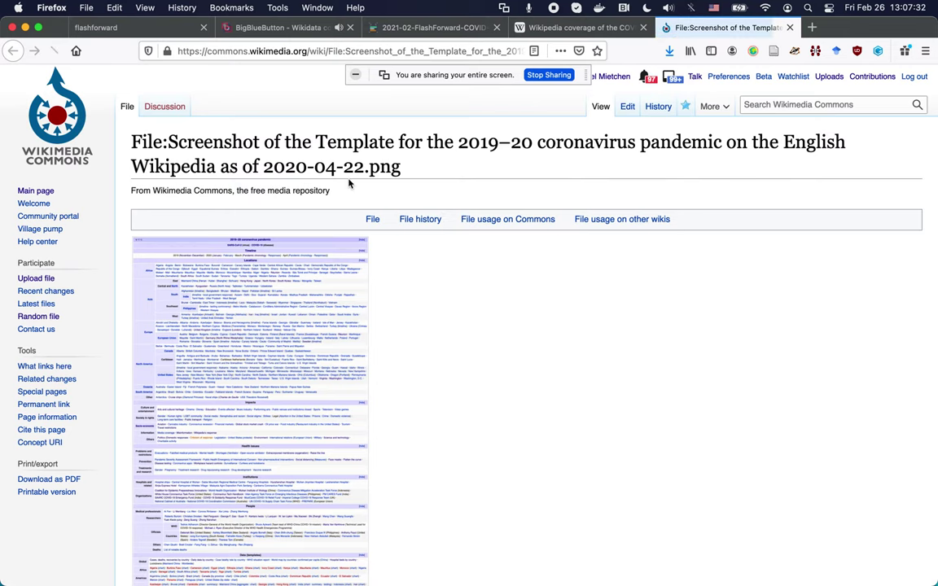
scroll(419, 360, "down", 6)
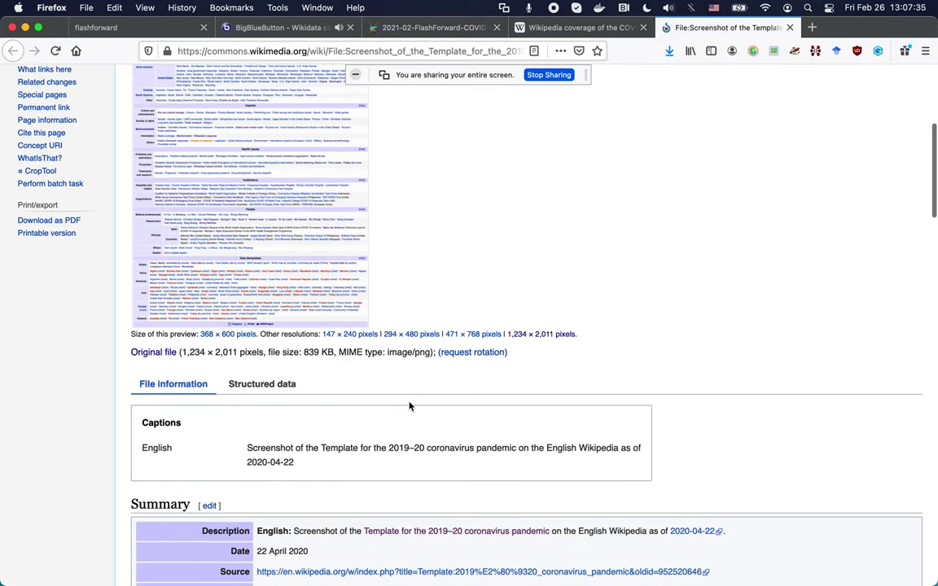
scroll(409, 405, "down", 4)
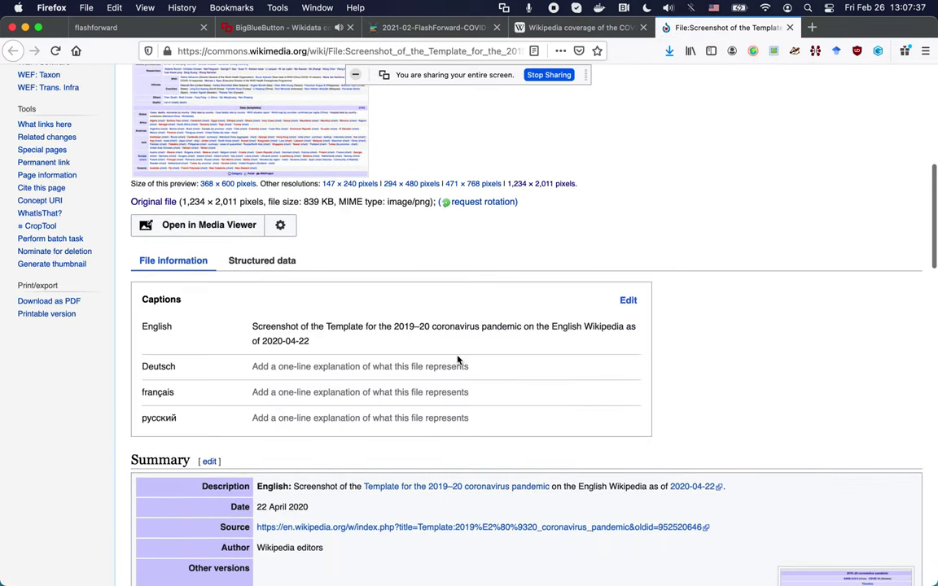
scroll(448, 411, "down", 2)
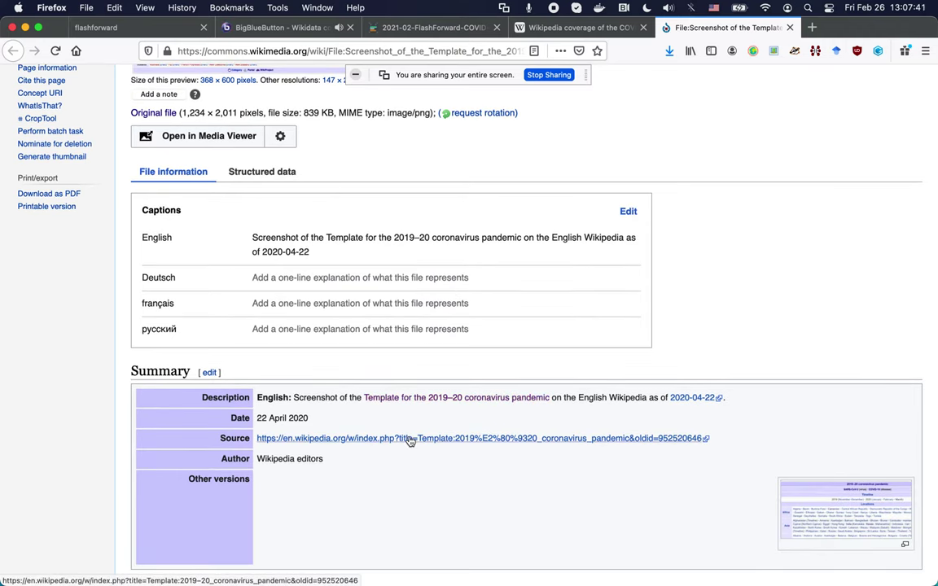
middle_click(411, 440)
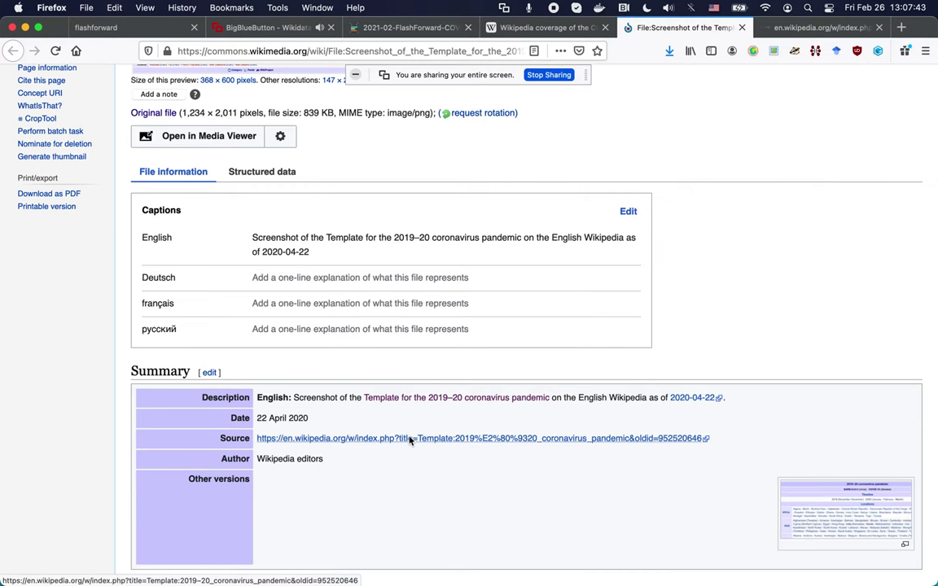
- Switch from the Commons file page to the current COVID-19 pandemic template on English Wikipedia and look over its documentation
scroll(412, 439, "up", 10)
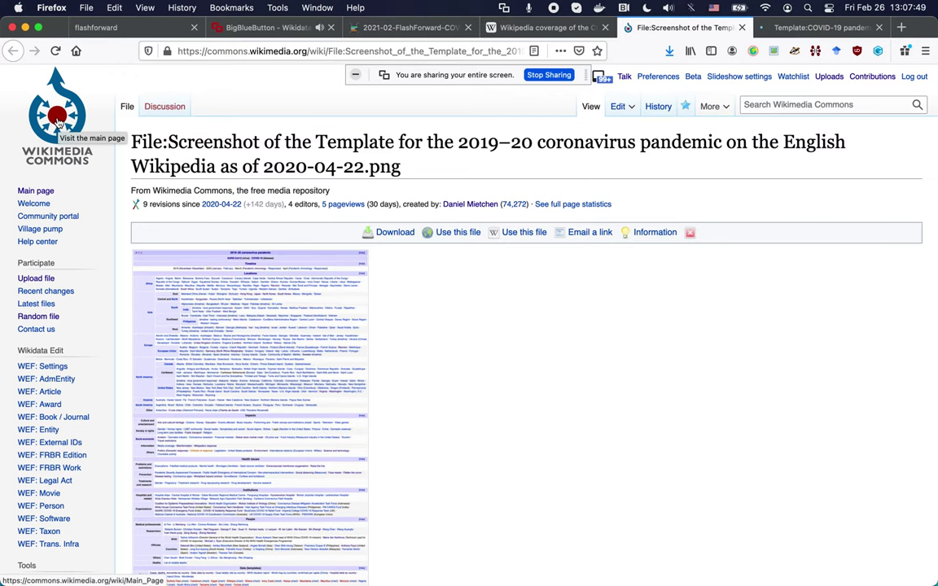
key("ctrl+Tab")
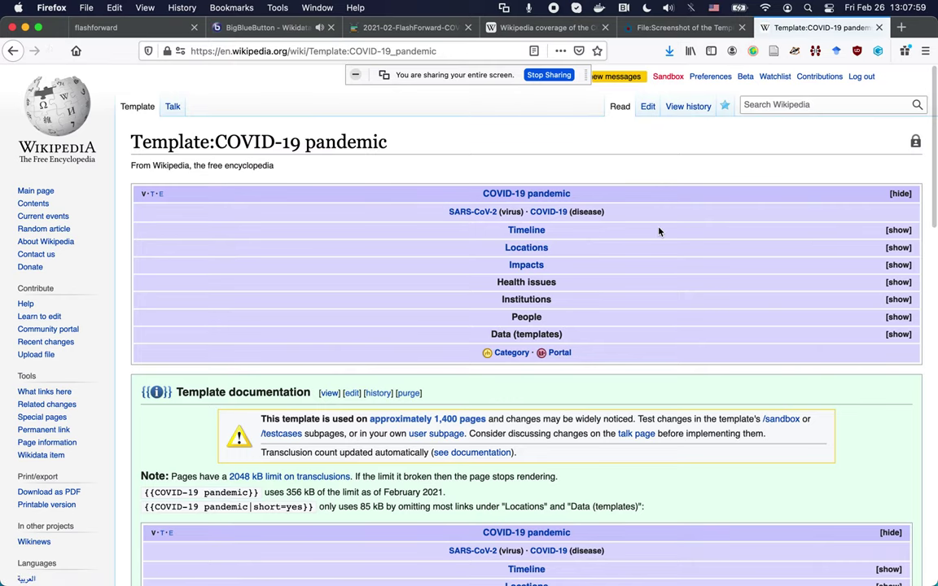
scroll(659, 232, "down", 2)
scroll(659, 232, "down", 10)
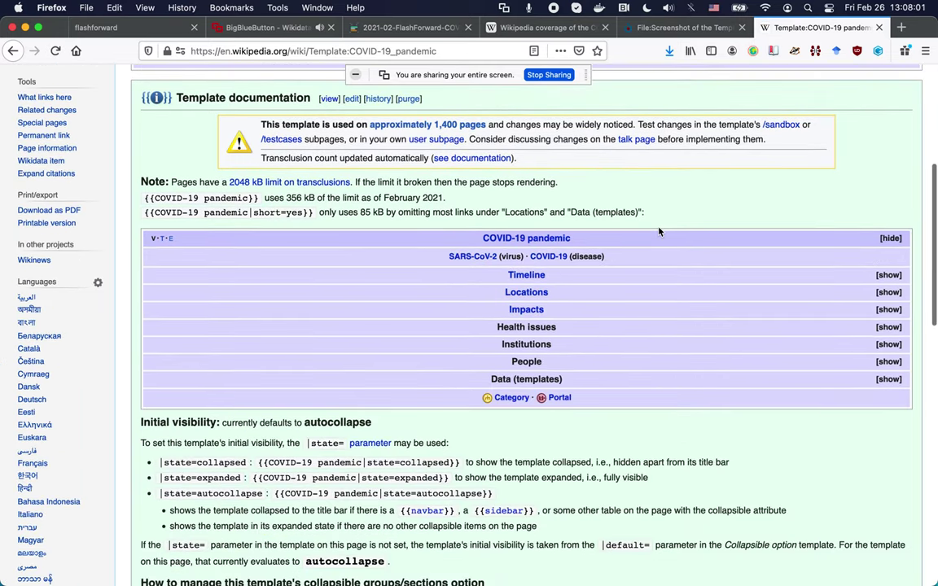
scroll(659, 232, "up", 15)
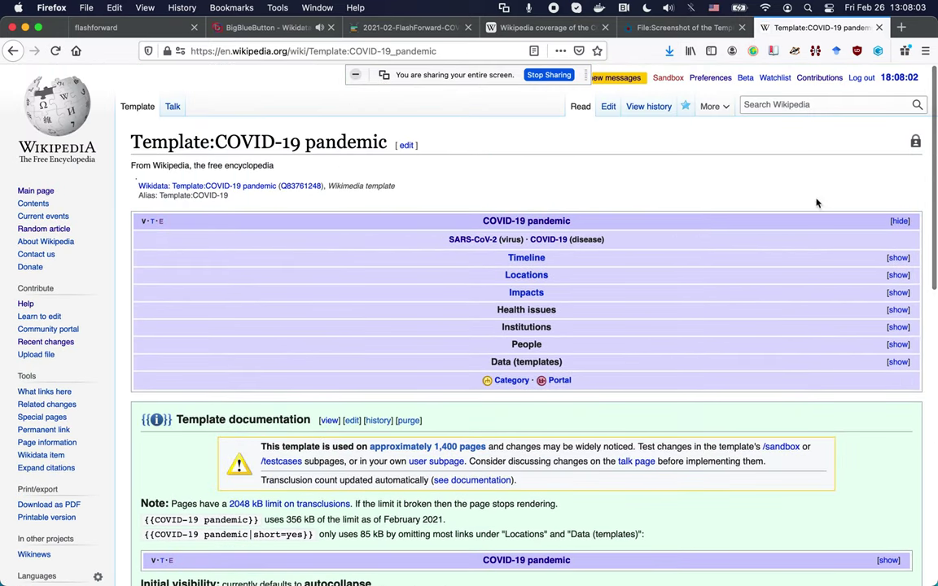
- Expand the Timeline and Locations groups of the COVID-19 pandemic template and go through the locations list
left_click(898, 258)
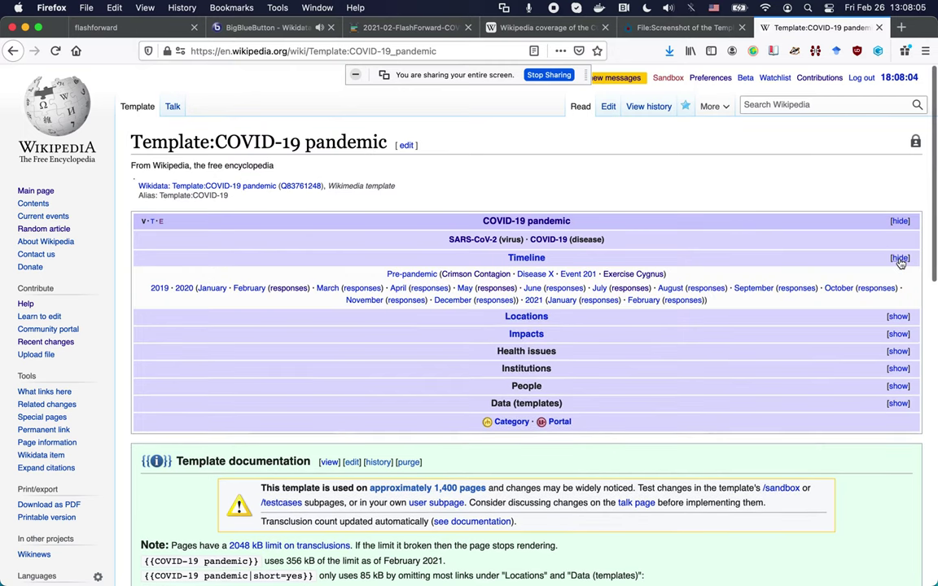
left_click(898, 317)
scroll(901, 359, "down", 15)
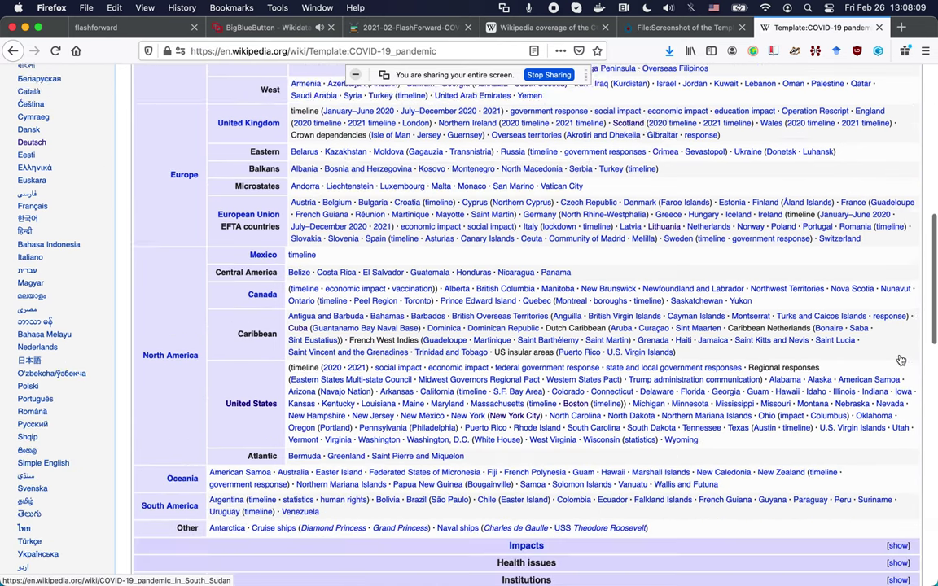
scroll(901, 360, "down", 2)
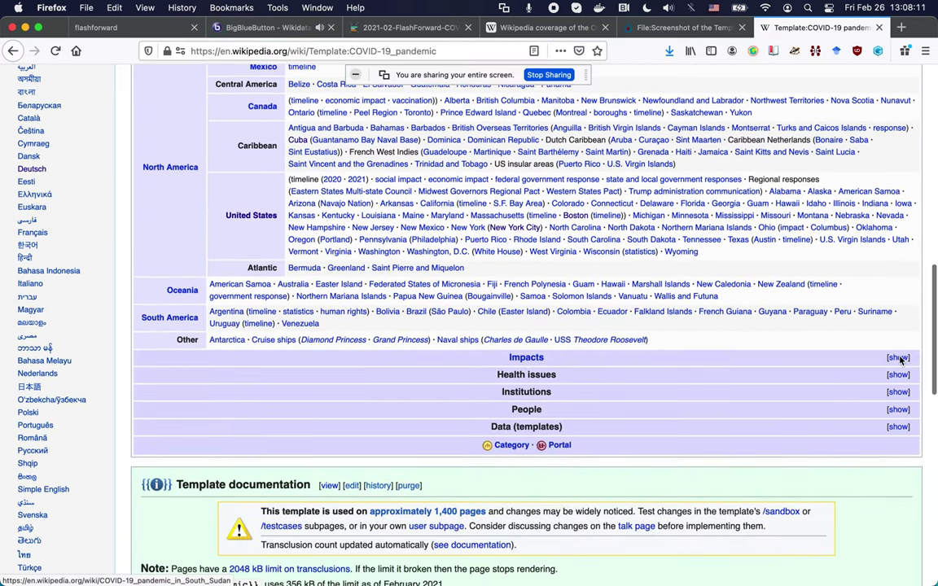
scroll(901, 359, "down", 1)
scroll(901, 359, "down", 1)
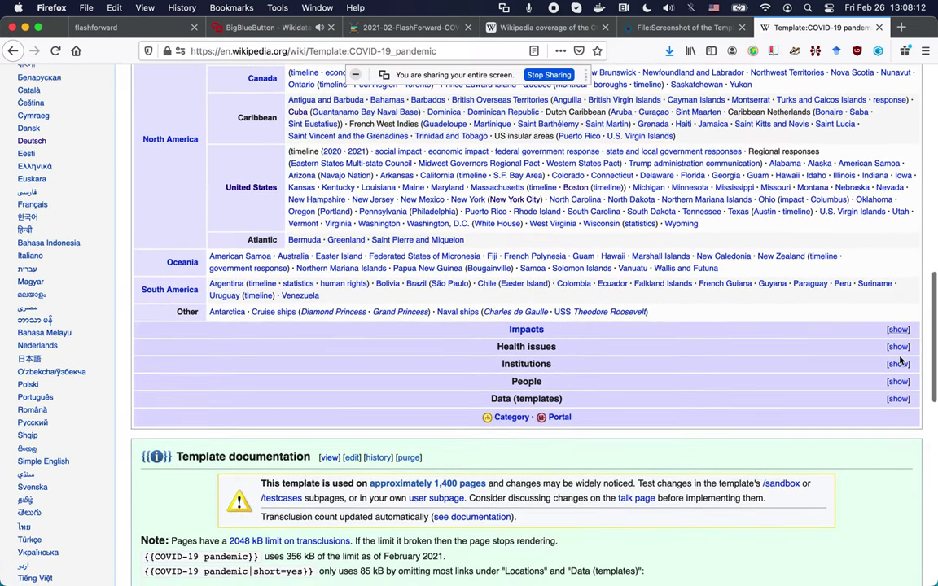
- Expand the template's Data (templates), People, Institutions, Health issues and Impacts groups
left_click(899, 399)
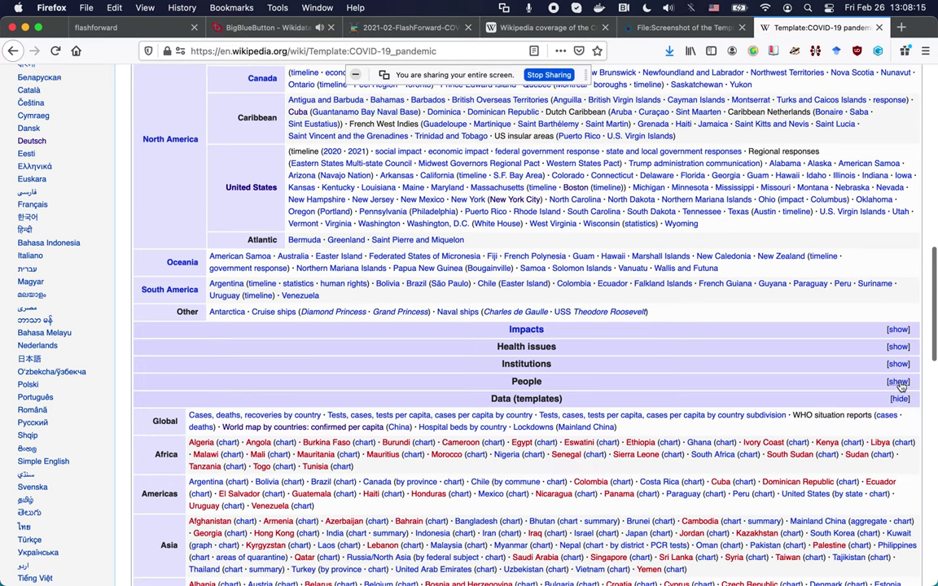
left_click(899, 381)
left_click(898, 364)
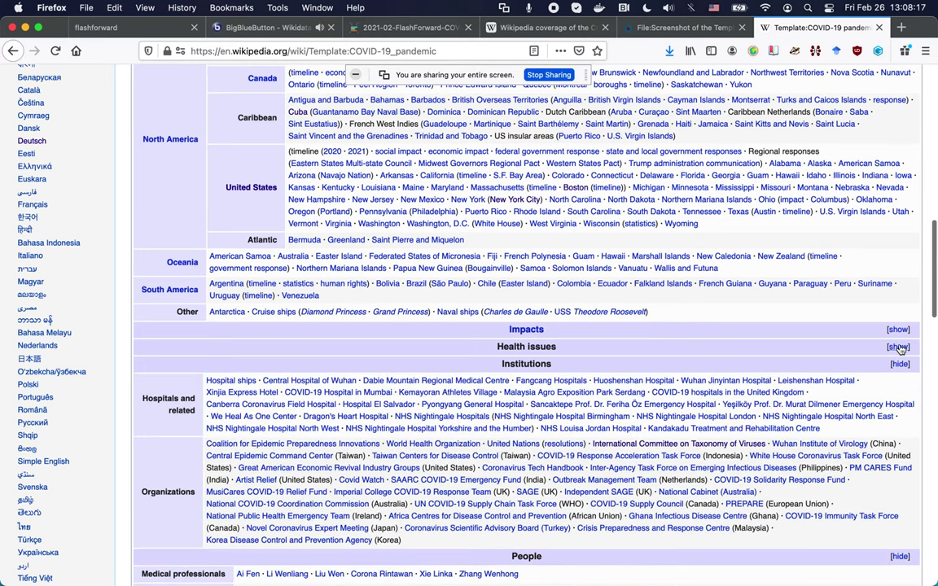
left_click(899, 347)
left_click(898, 330)
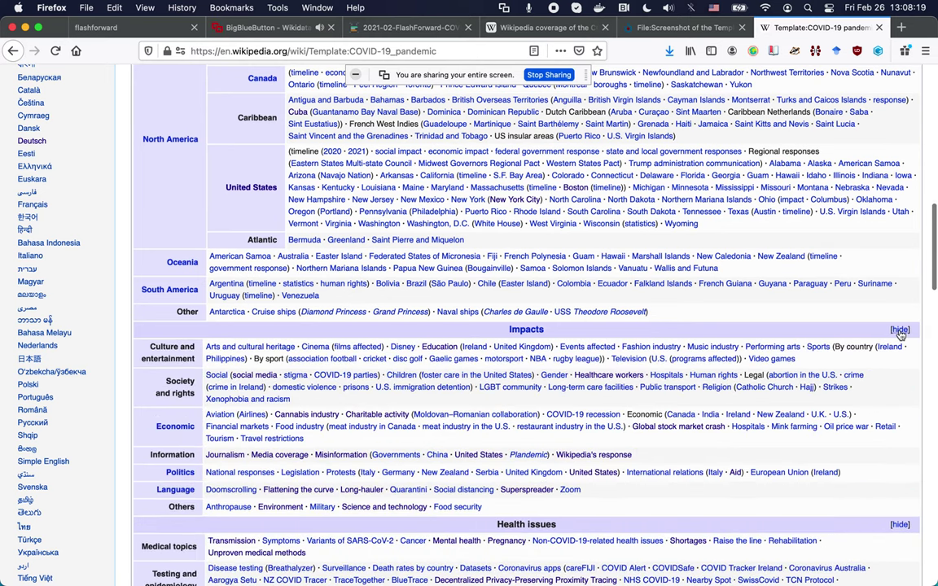
- Examine the template's Timeline and Locations entries from its beginning and preview the linked Cape Verde article
scroll(914, 288, "up", 20)
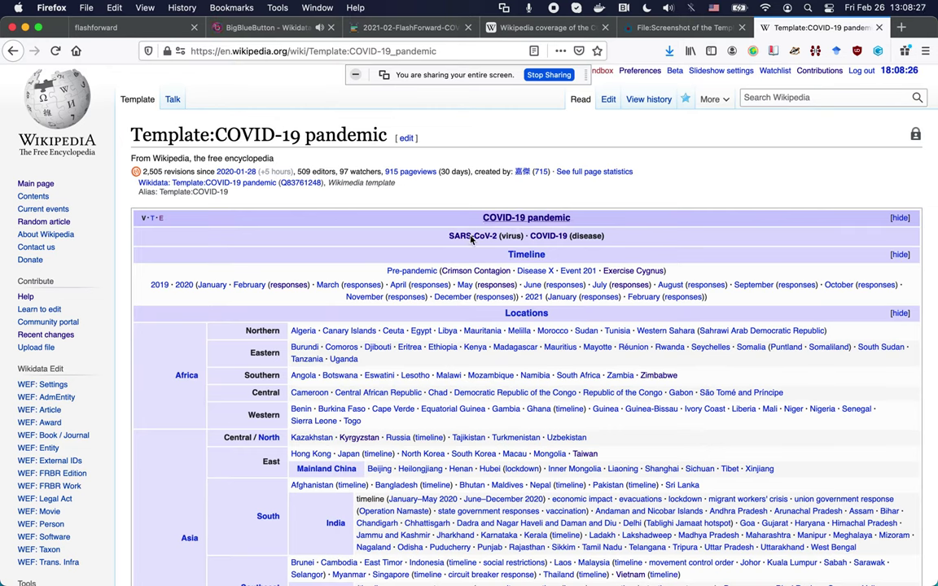
mouse_move(472, 237)
scroll(409, 205, "down", 2)
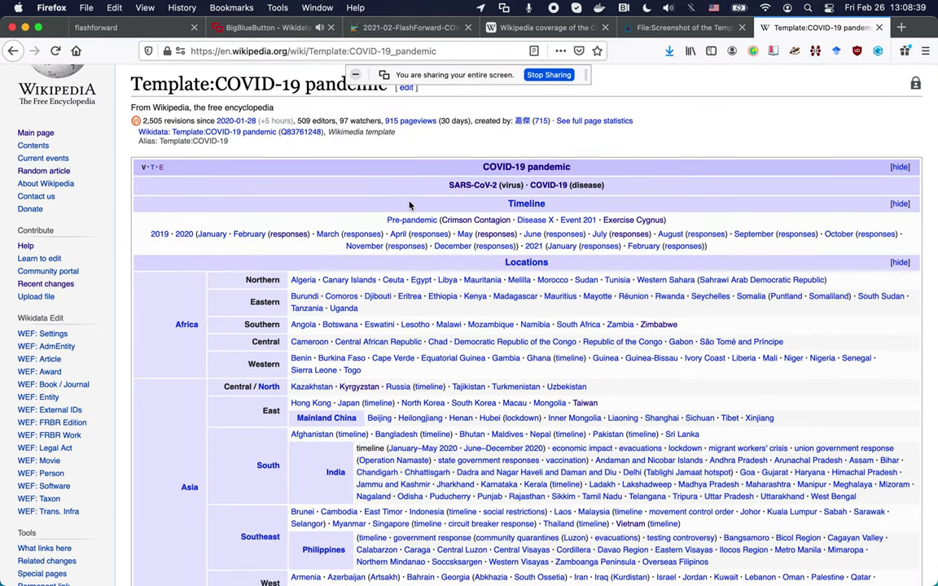
mouse_move(537, 221)
scroll(667, 173, "down", 1)
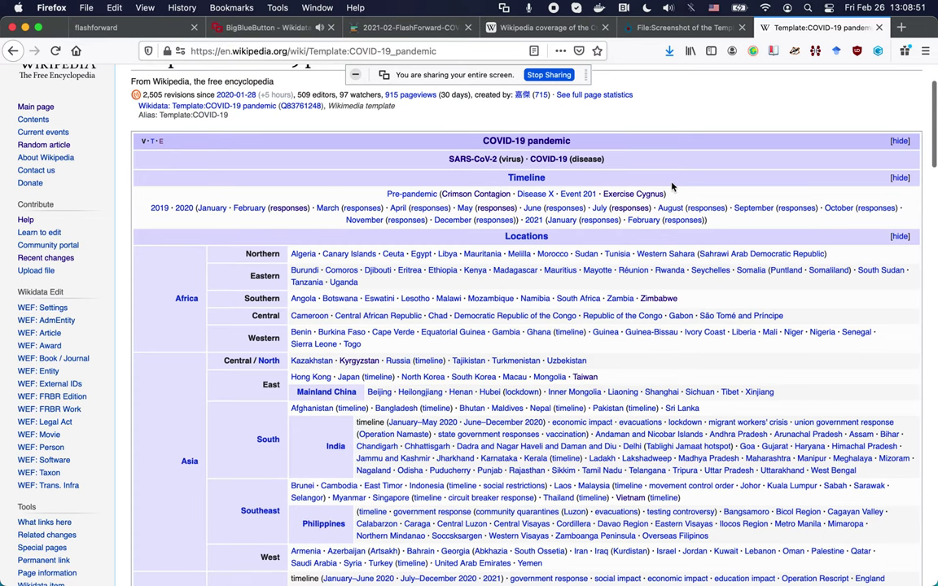
scroll(269, 169, "down", 1)
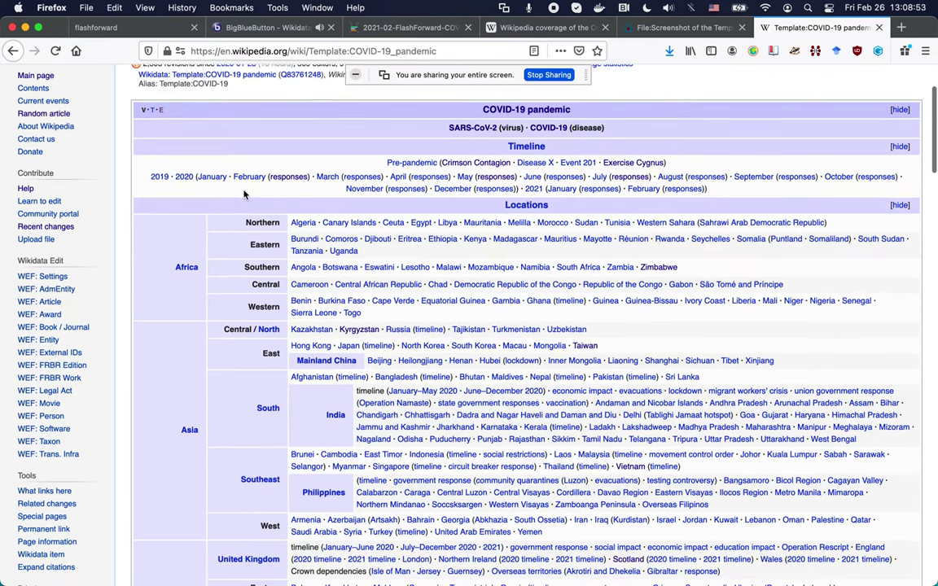
scroll(218, 195, "down", 1)
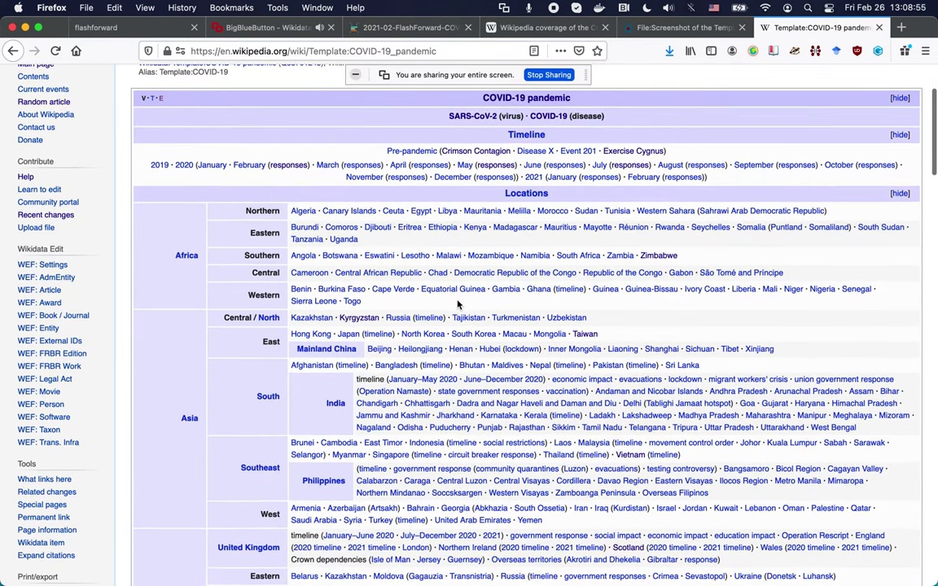
mouse_move(391, 291)
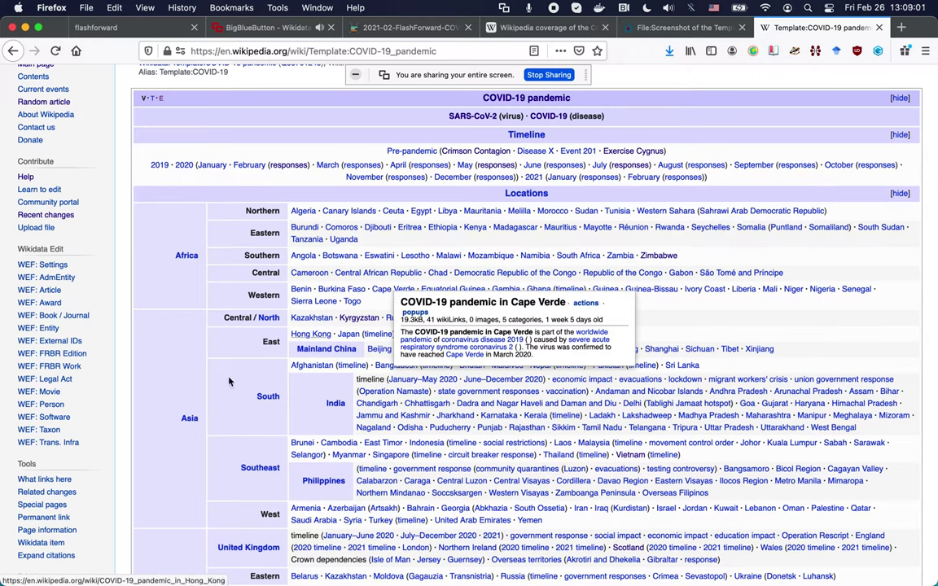
- Look through the template's remaining locations and its Impacts and Health issues topics, including the Information row
scroll(204, 350, "down", 5)
scroll(207, 375, "down", 4)
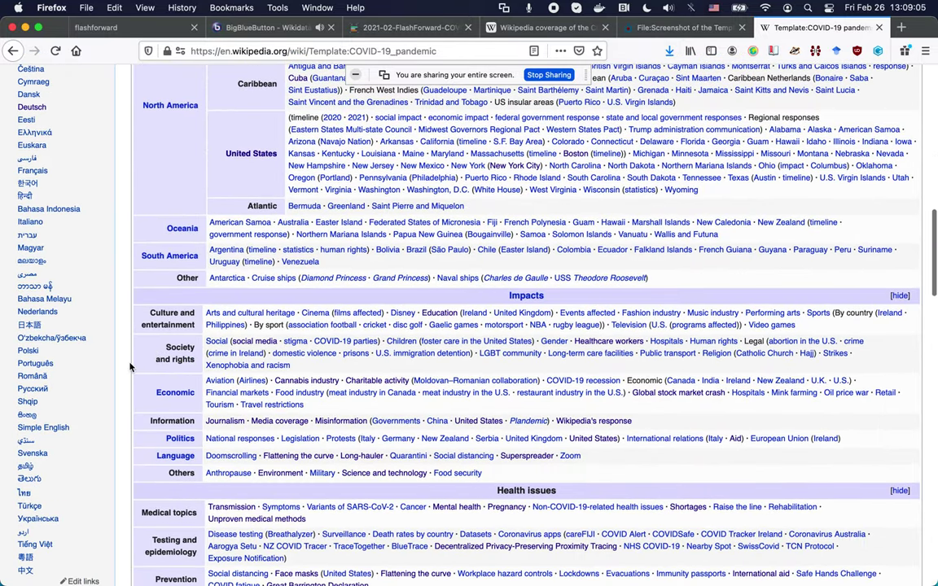
scroll(130, 366, "down", 1)
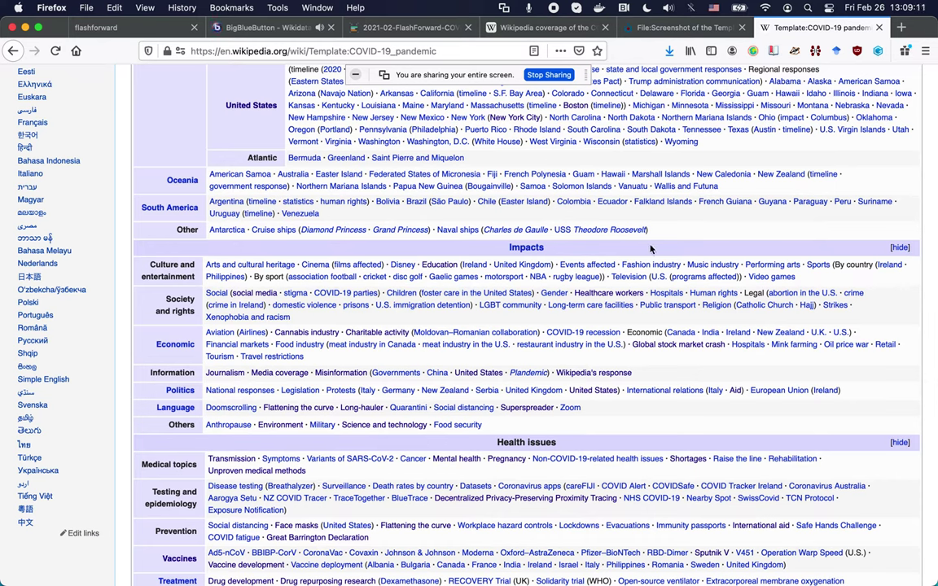
scroll(598, 254, "down", 1)
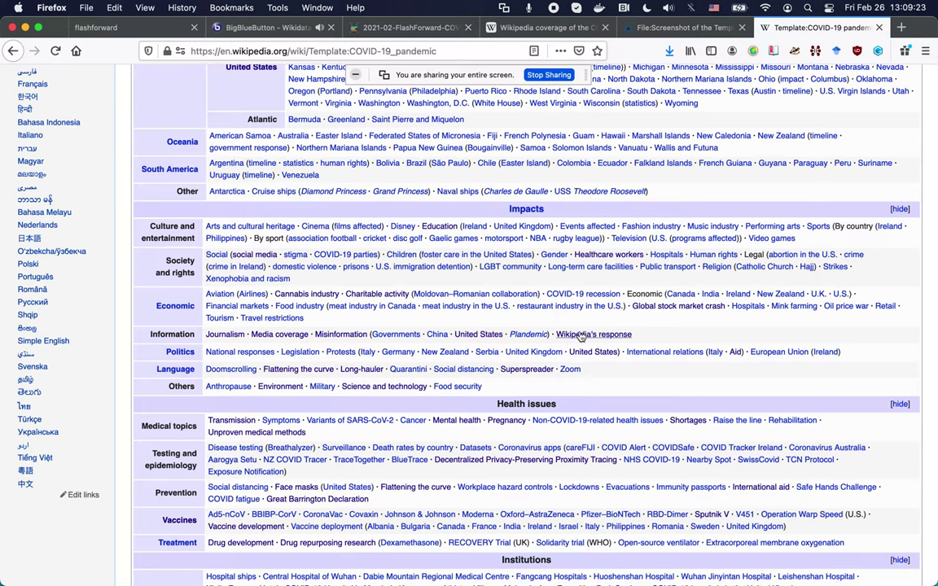
scroll(666, 332, "down", 1)
scroll(666, 332, "down", 1)
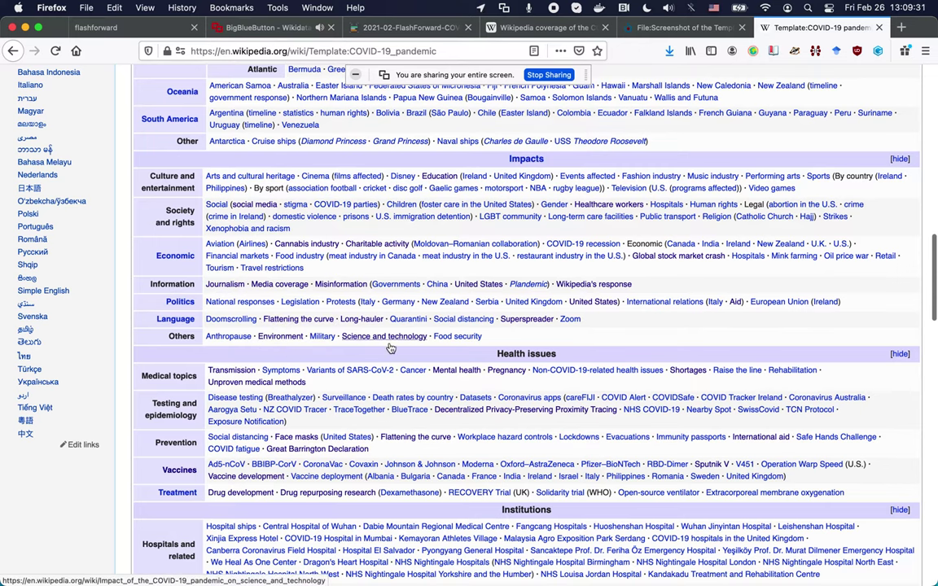
scroll(390, 347, "down", 5)
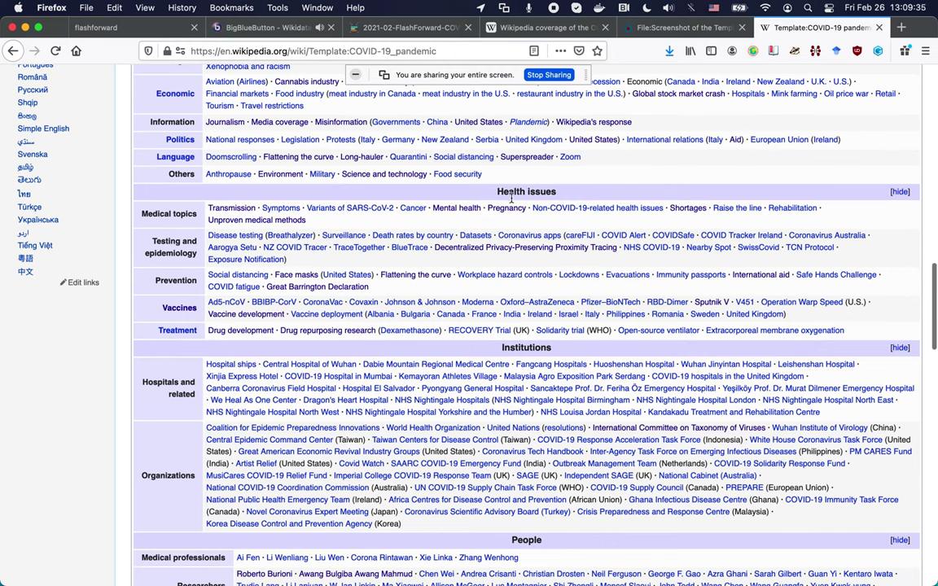
- Open the Mental health article from the template's Medical topics separately and look through its introduction, contents and language links
mouse_move(454, 215)
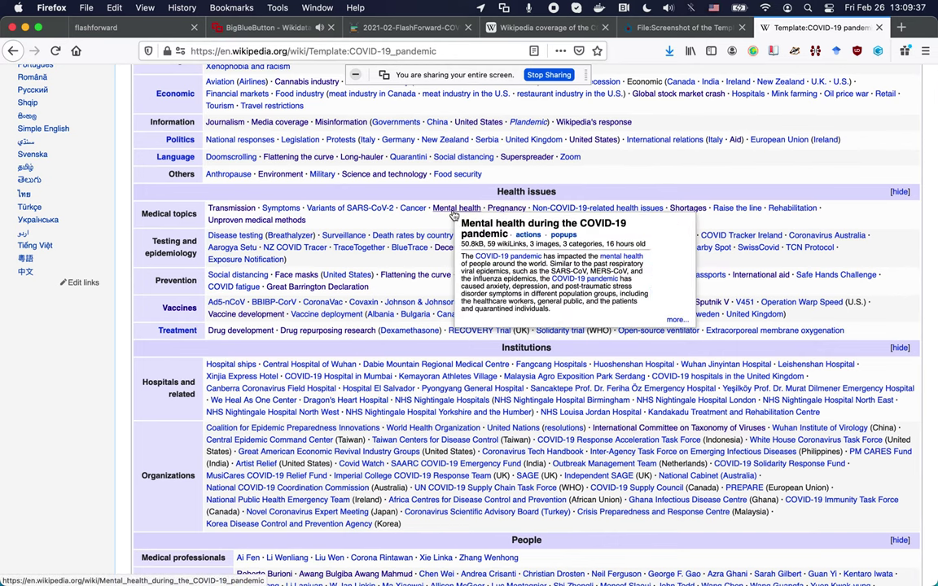
left_click(453, 208, "super")
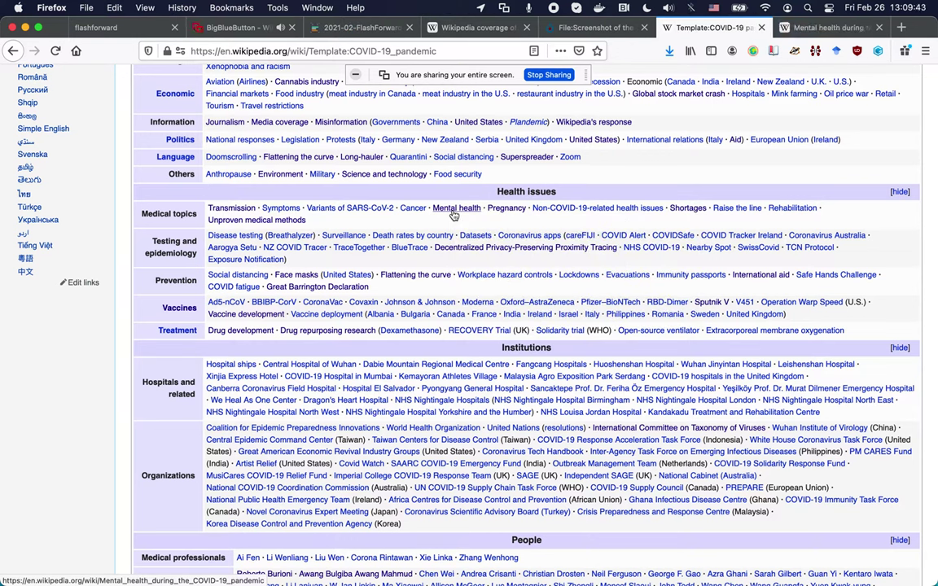
key("ctrl+Tab")
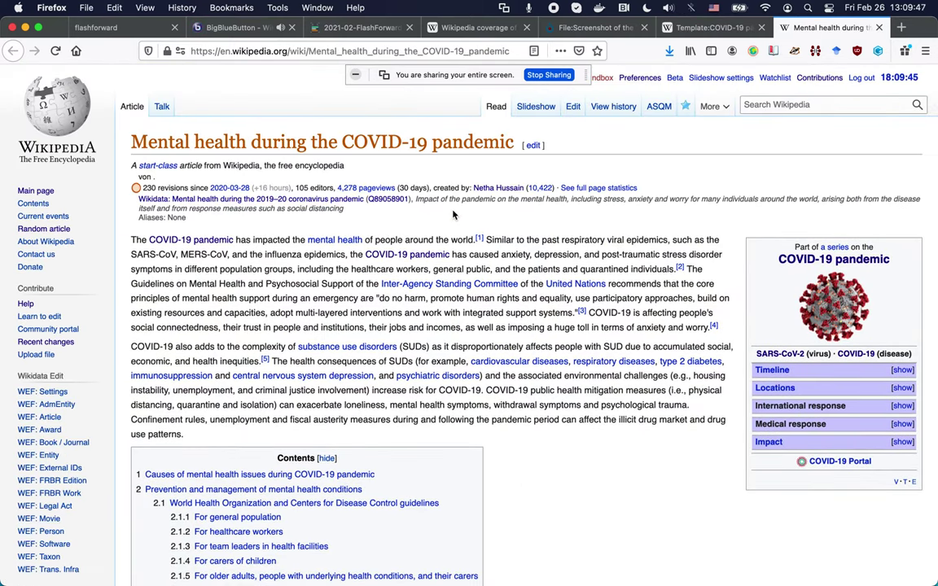
scroll(429, 212, "down", 5)
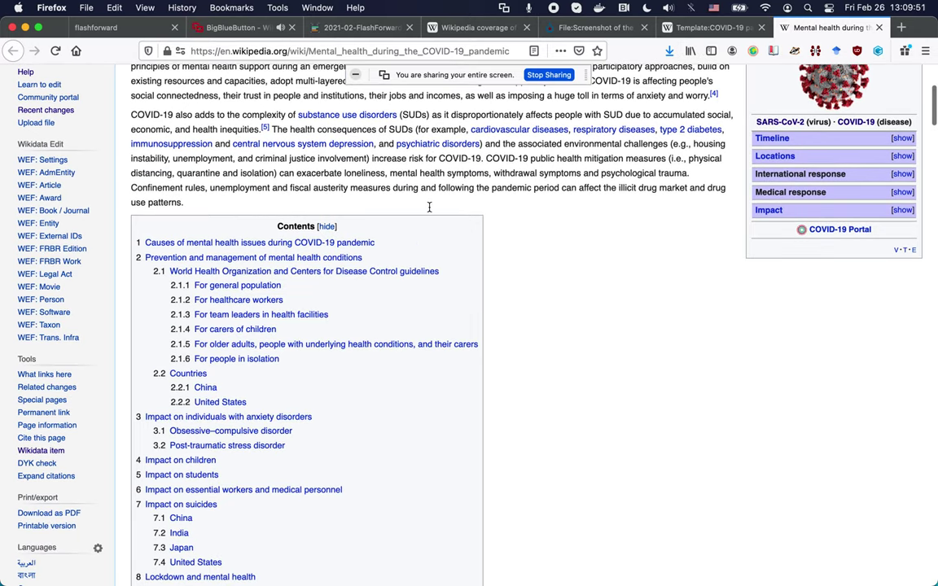
scroll(429, 206, "up", 5)
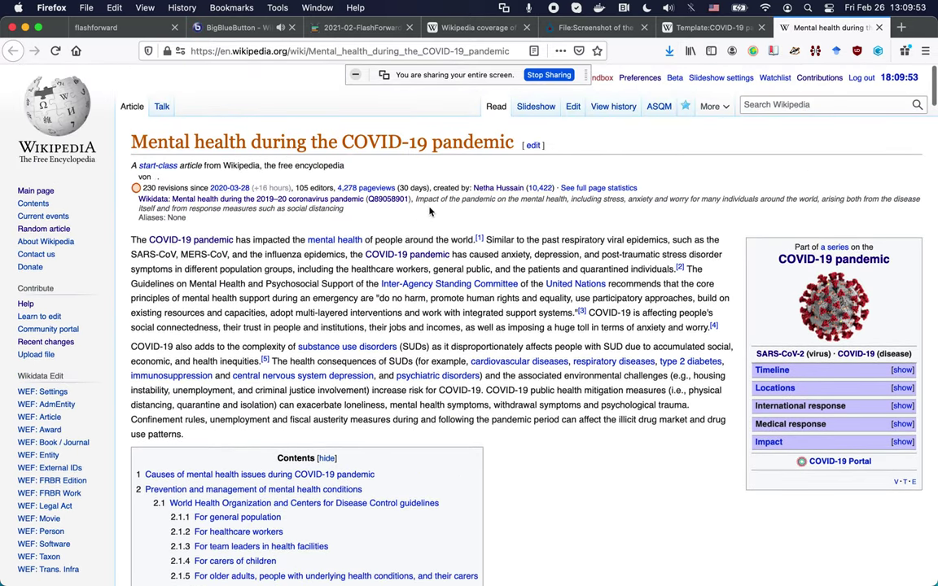
scroll(429, 211, "down", 10)
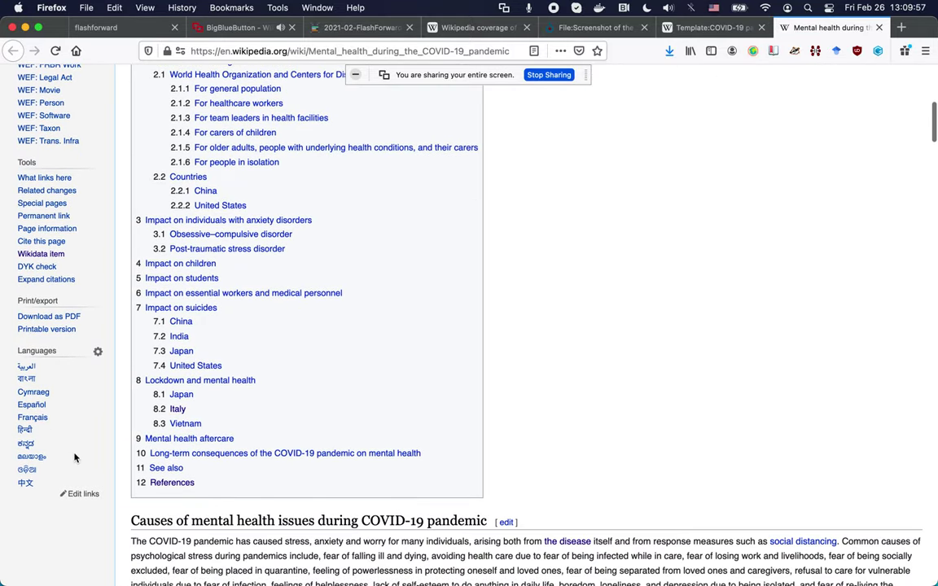
- Open the mental health article's Wikidata item separately and view its statements
scroll(126, 409, "up", 2)
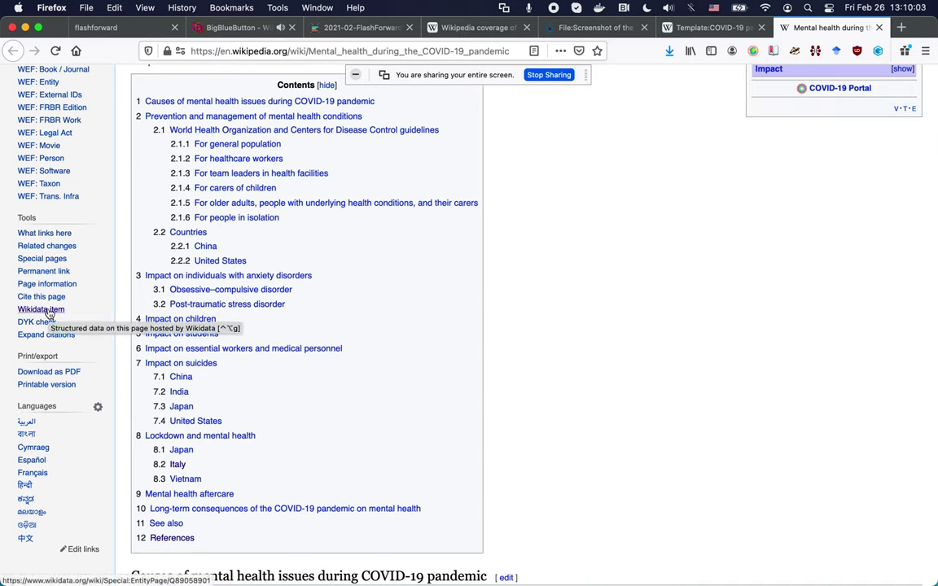
left_click(48, 311, "super")
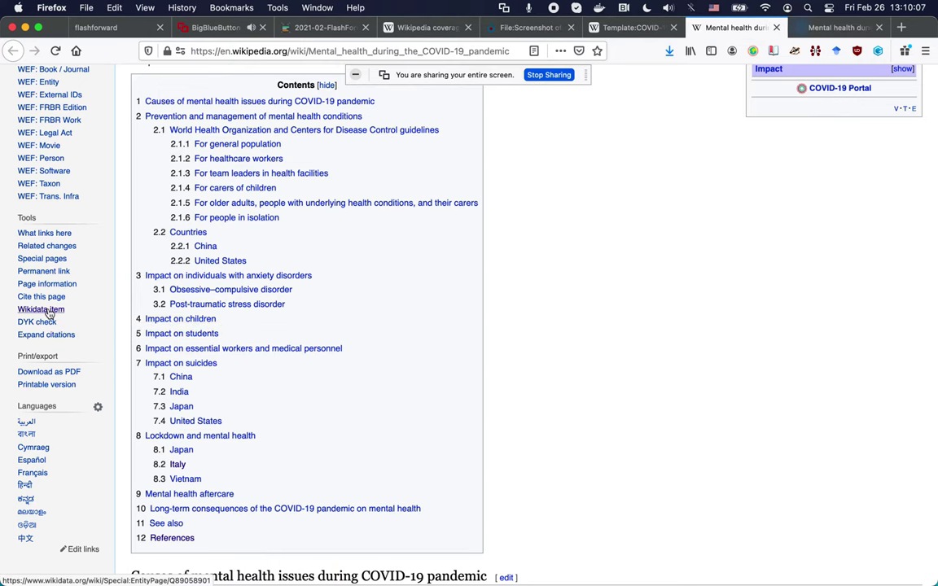
scroll(521, 224, "up", 5)
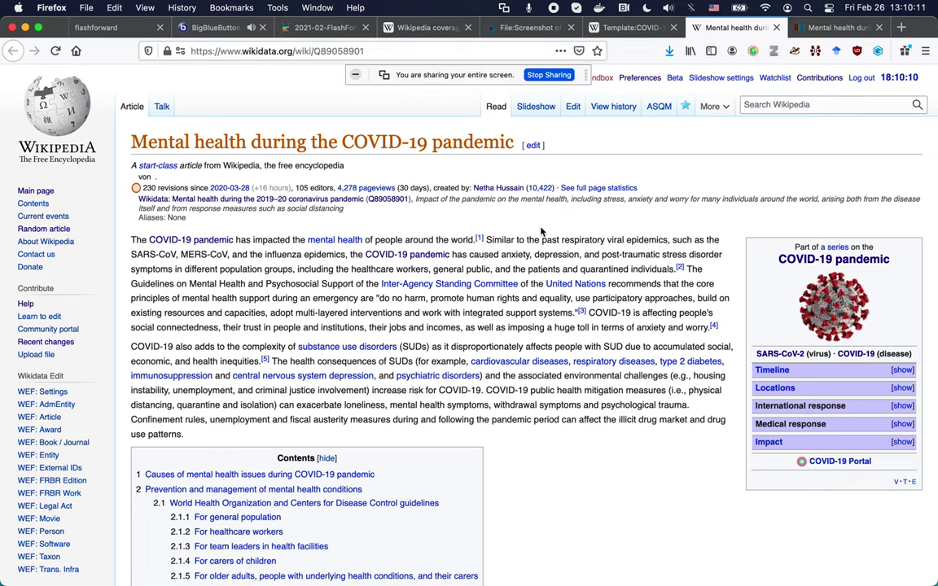
key("ctrl+Tab")
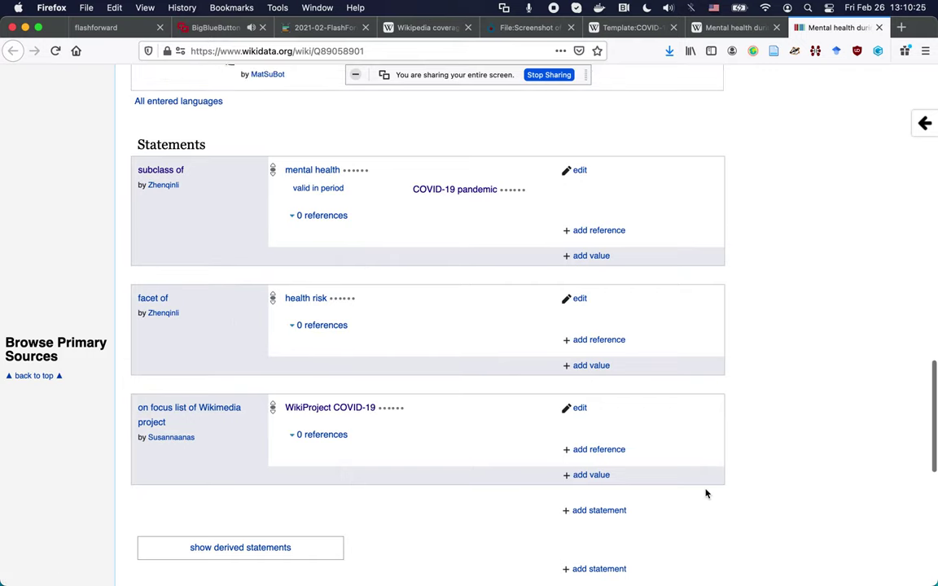
- Look through the Wikidata item's labels and descriptions, open its Scholia link separately, and return to the item's heading
scroll(706, 494, "up", 20)
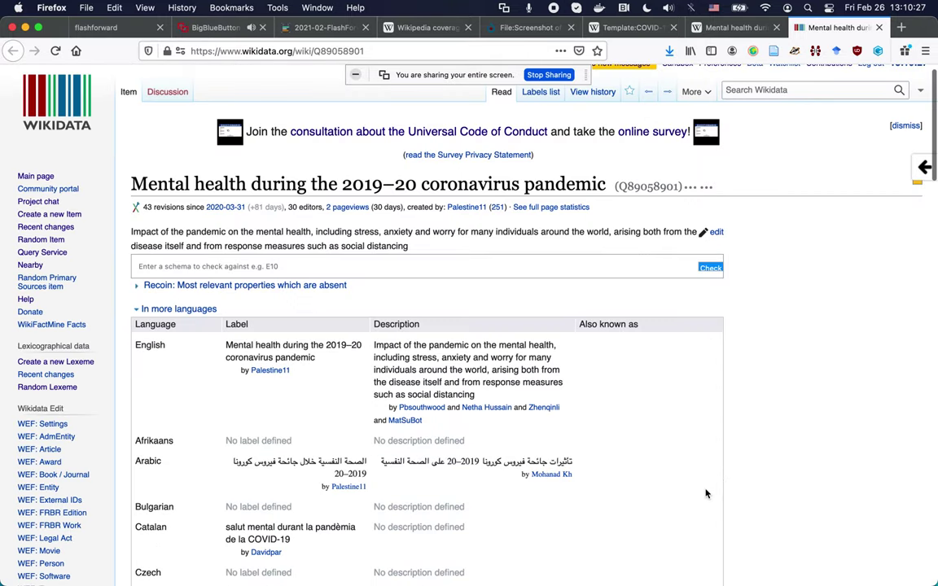
scroll(139, 506, "down", 10)
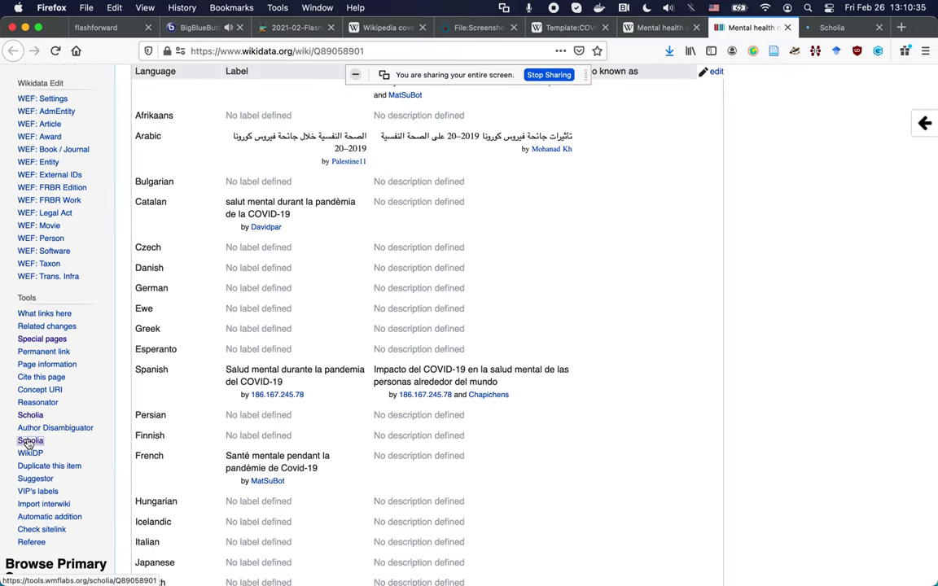
scroll(374, 193, "up", 10)
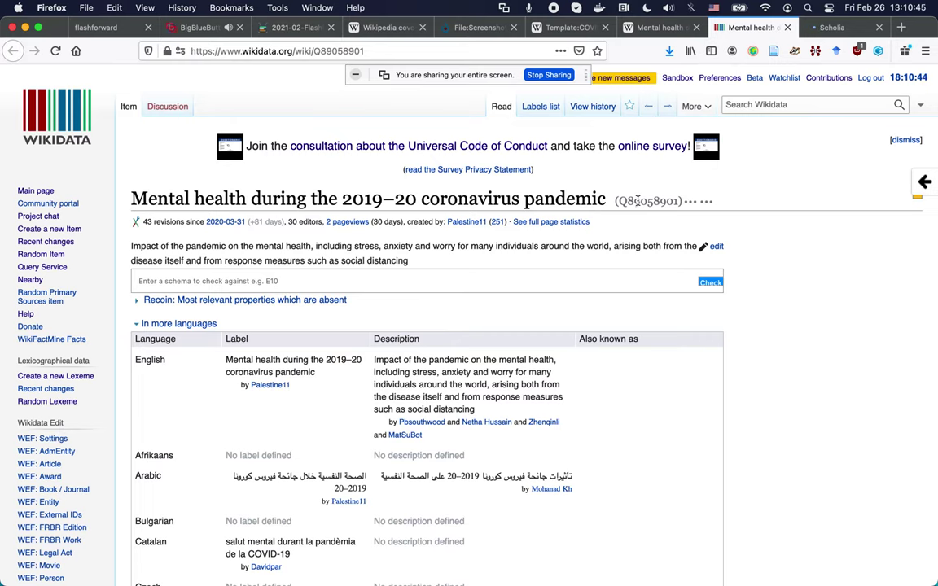
- Compare the topic's identifier in Scholia with the Wikidata item's, highlight it in the item's heading, and view the item's Wikipedia links
key("ctrl+Tab")
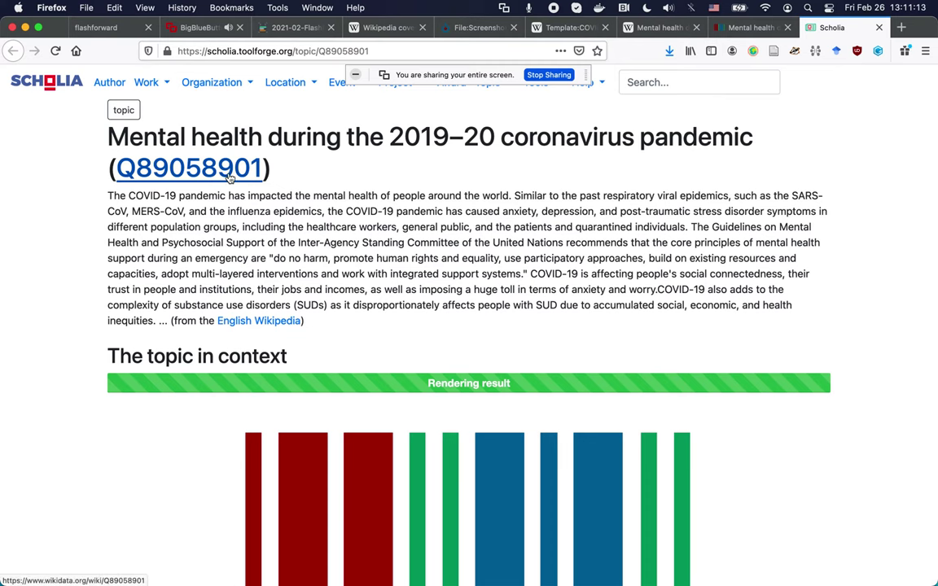
left_click(231, 173)
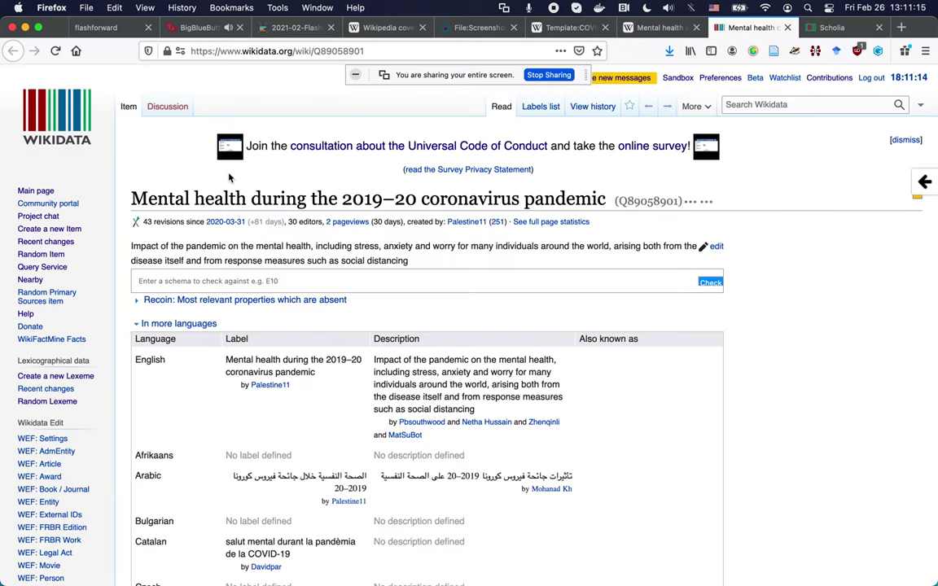
double_click(649, 201)
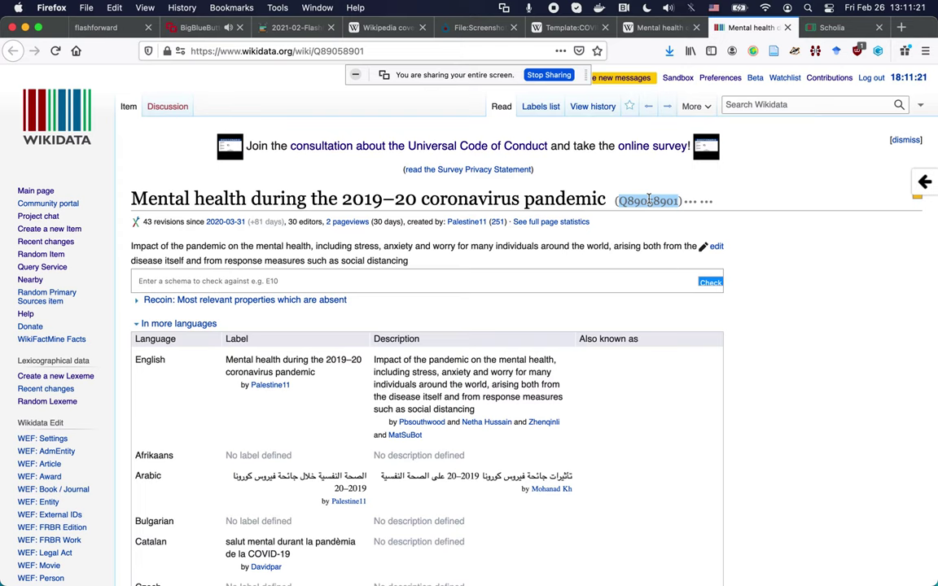
scroll(649, 203, "down", 20)
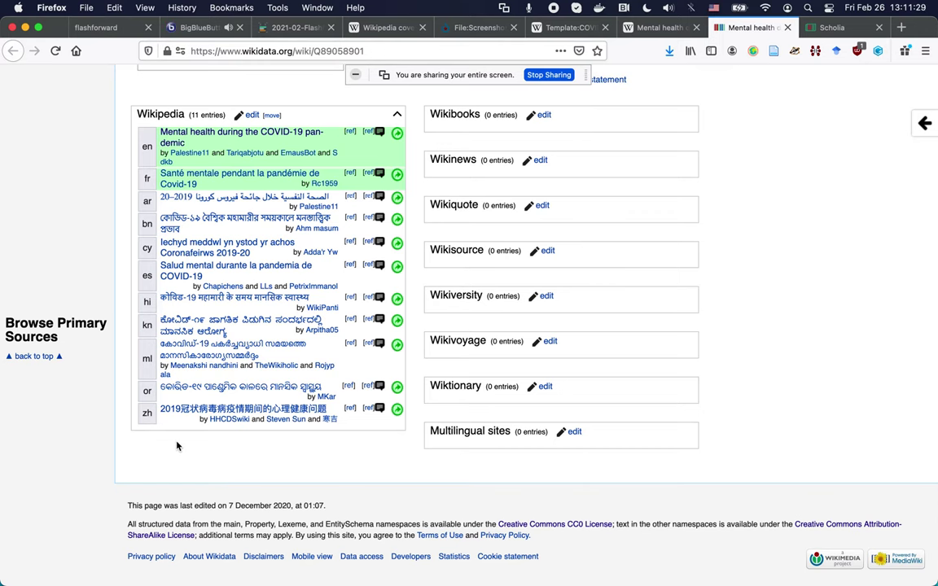
- Return to the mental health topic's Scholia profile and examine its "The topic in context" graph
key("ctrl+Tab")
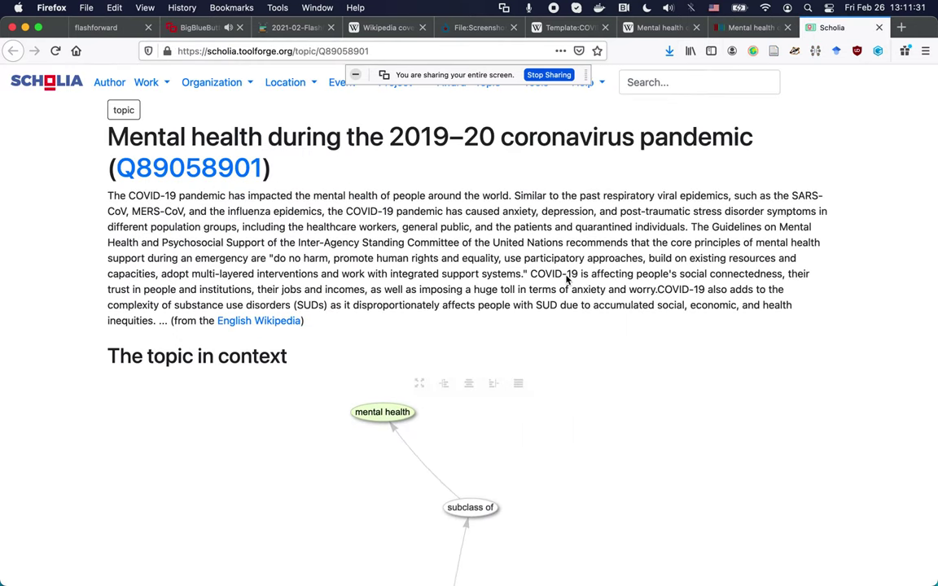
scroll(898, 299, "down", 2)
scroll(899, 302, "down", 1)
scroll(899, 302, "down", 1)
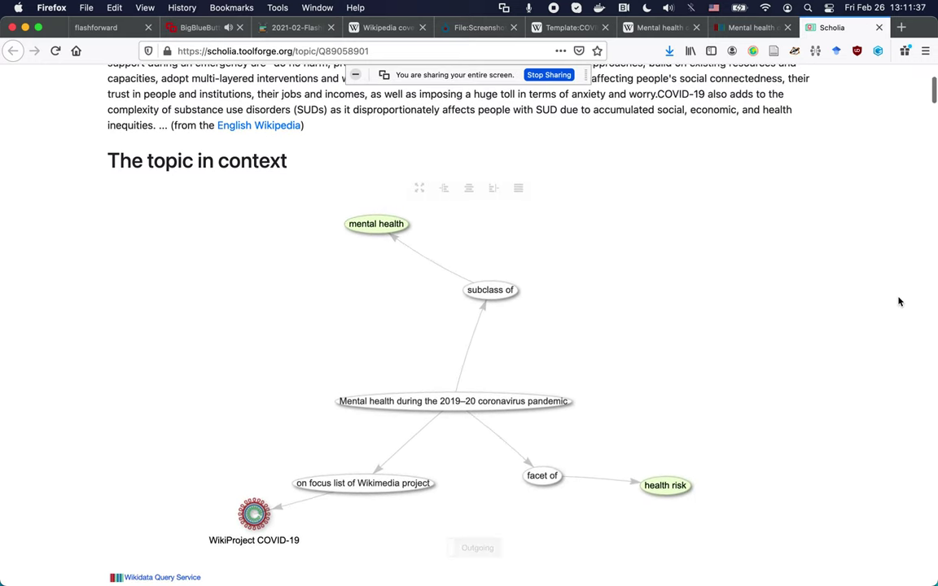
scroll(899, 302, "down", 2)
scroll(899, 302, "down", 1)
scroll(899, 301, "up", 2)
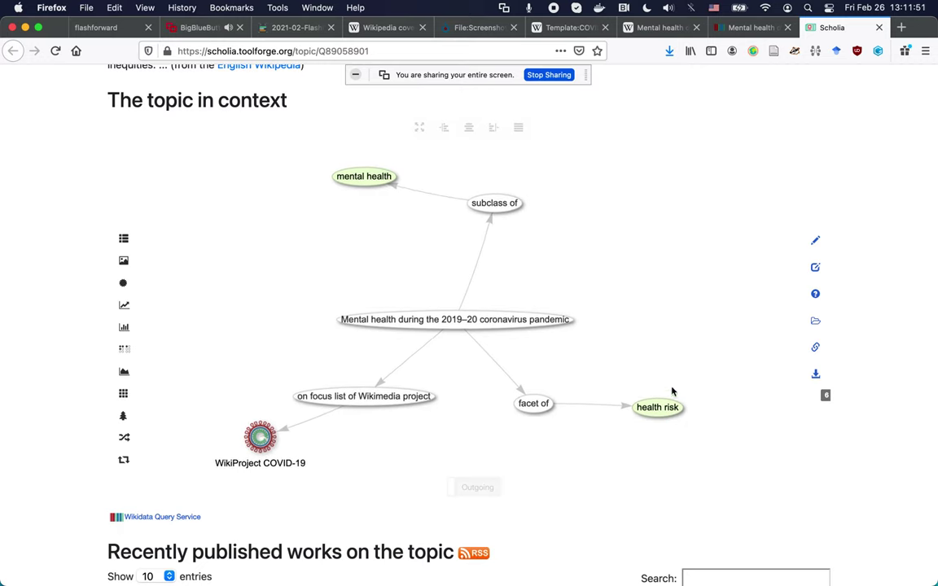
- Look through the Scholia profile's table of recently published works on the topic
scroll(888, 359, "down", 1)
scroll(888, 359, "down", 2)
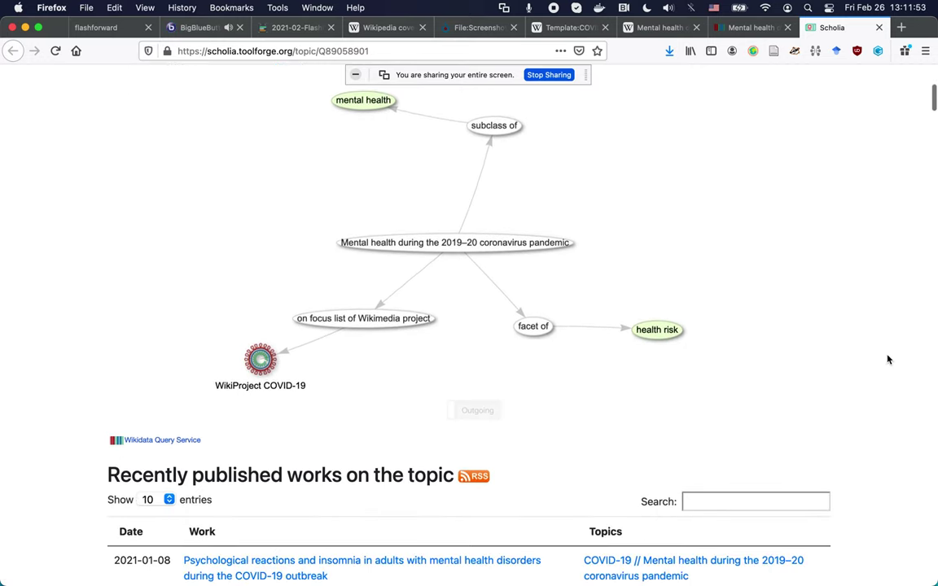
scroll(887, 359, "down", 5)
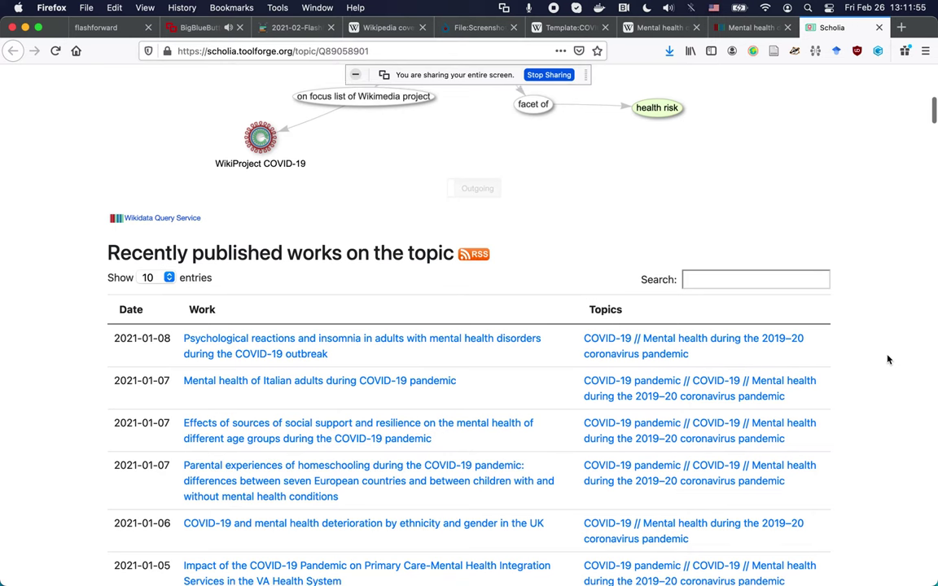
scroll(887, 359, "down", 3)
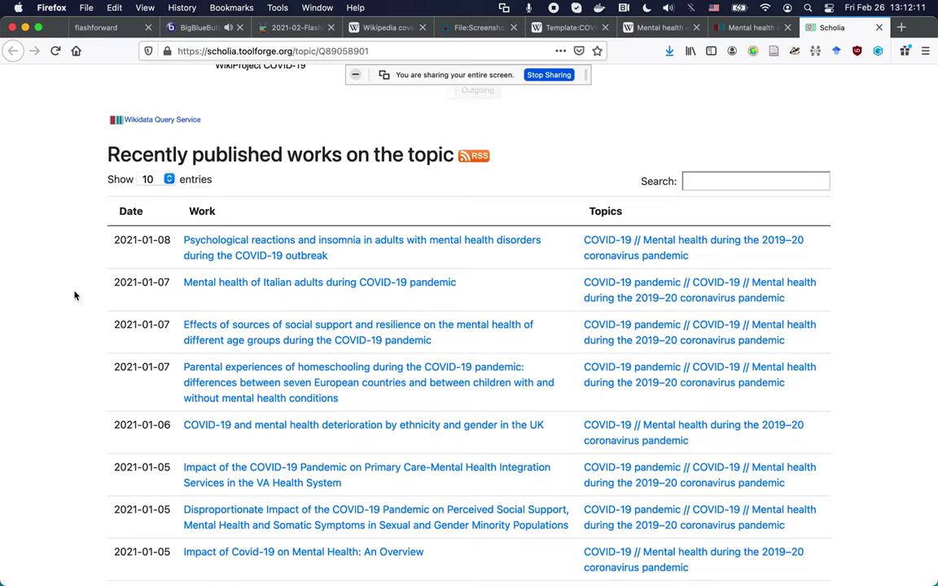
scroll(74, 295, "down", 3)
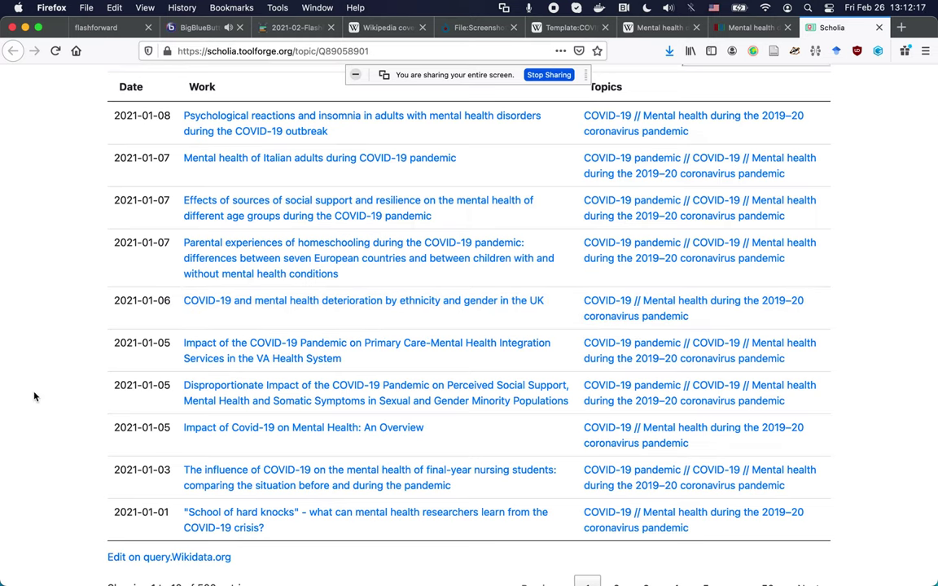
scroll(34, 395, "down", 5)
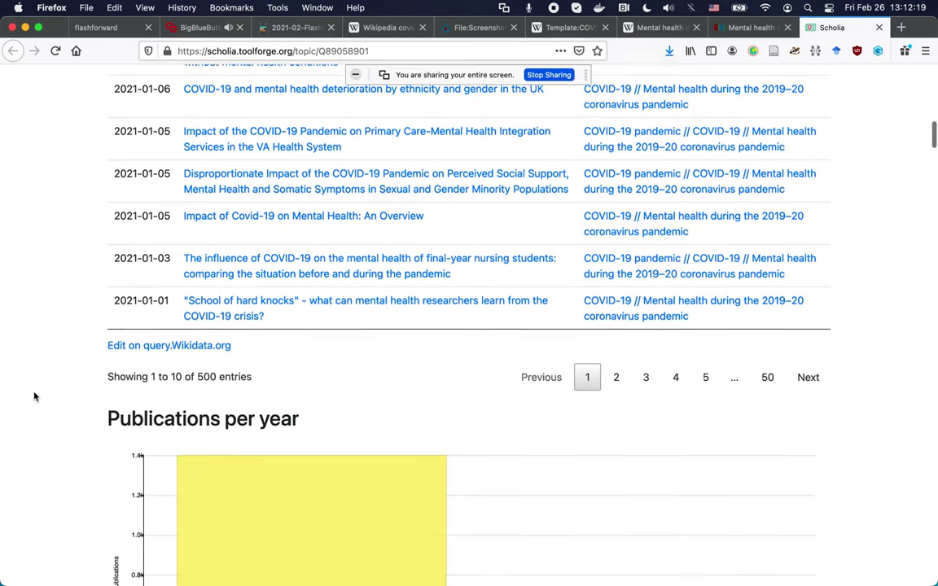
- Examine the Publications per year chart, comparing the bars for 2020 and 2021
scroll(34, 397, "down", 7)
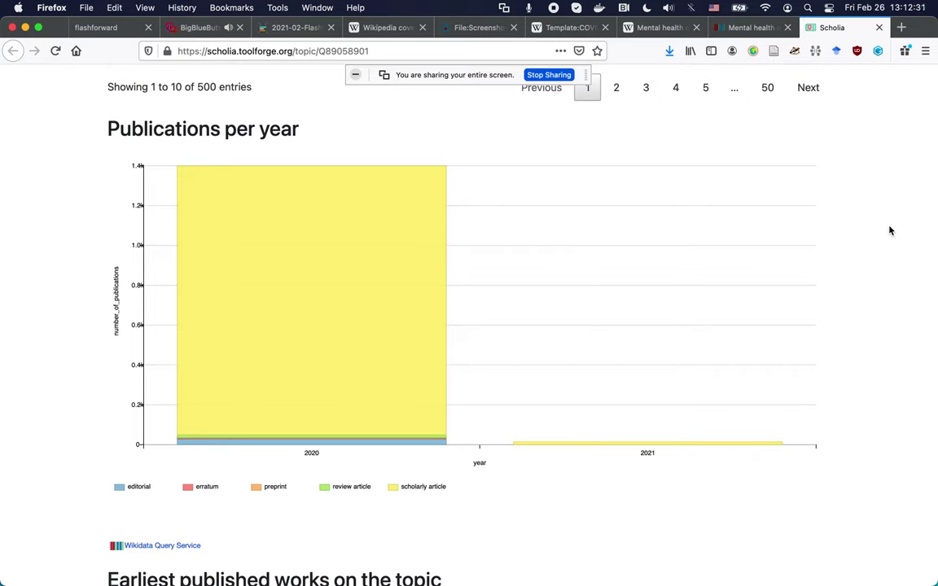
mouse_move(407, 241)
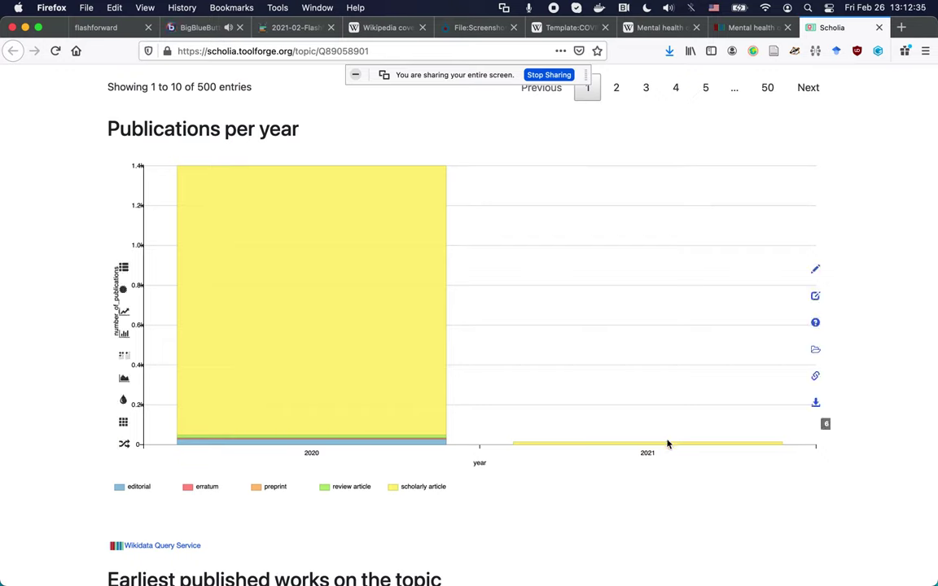
scroll(908, 333, "down", 1)
scroll(910, 333, "down", 4)
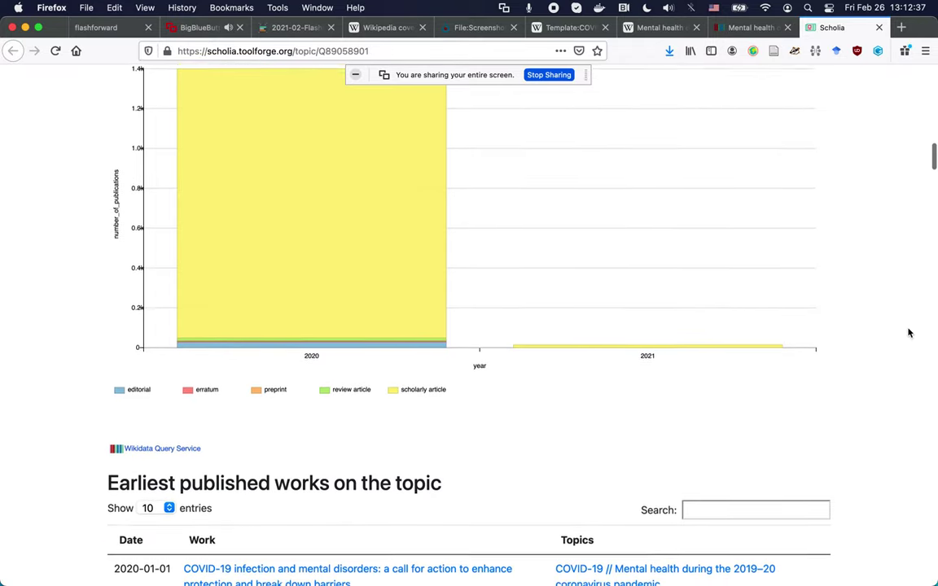
- Look through the earliest published works on the topic and the table of authors publishing about it
scroll(909, 333, "down", 2)
scroll(909, 332, "down", 10)
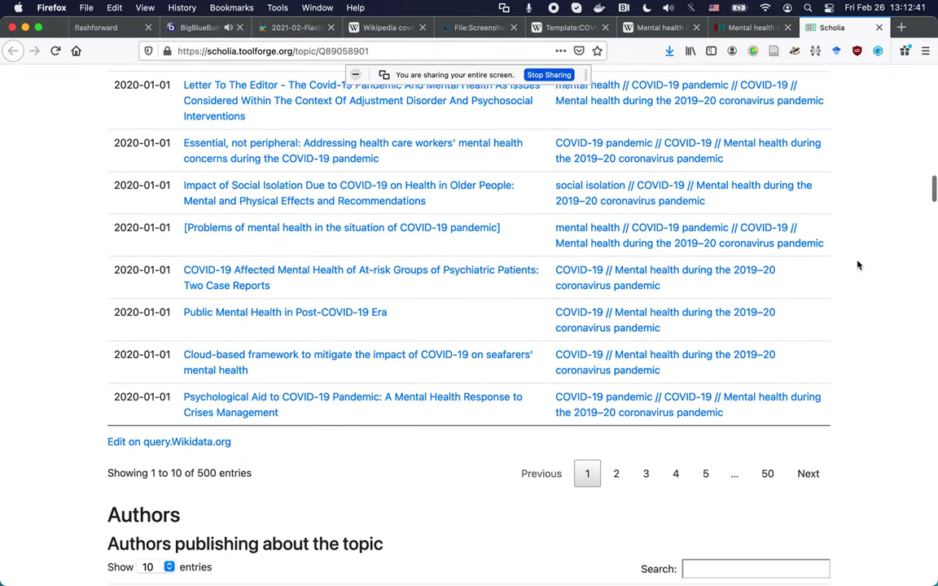
scroll(894, 351, "down", 6)
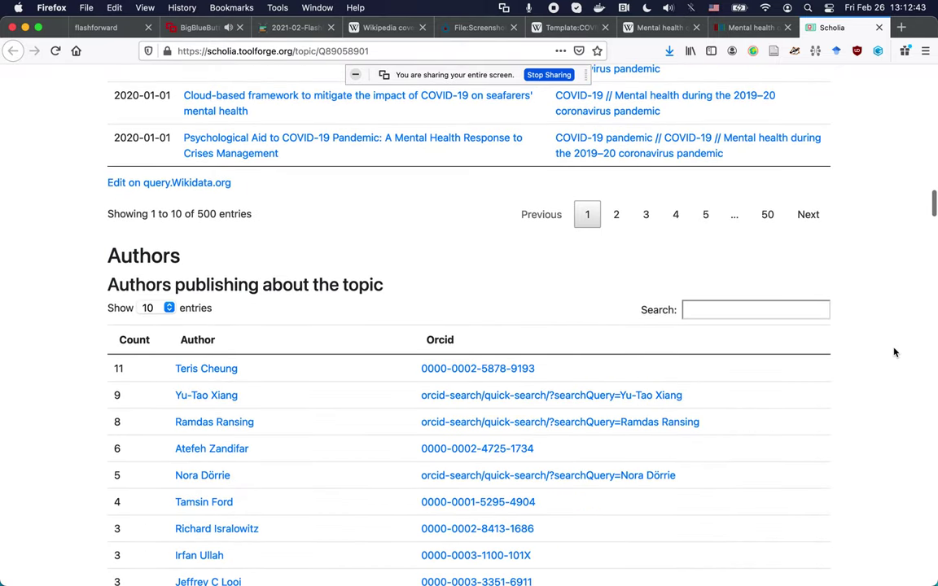
scroll(894, 352, "down", 2)
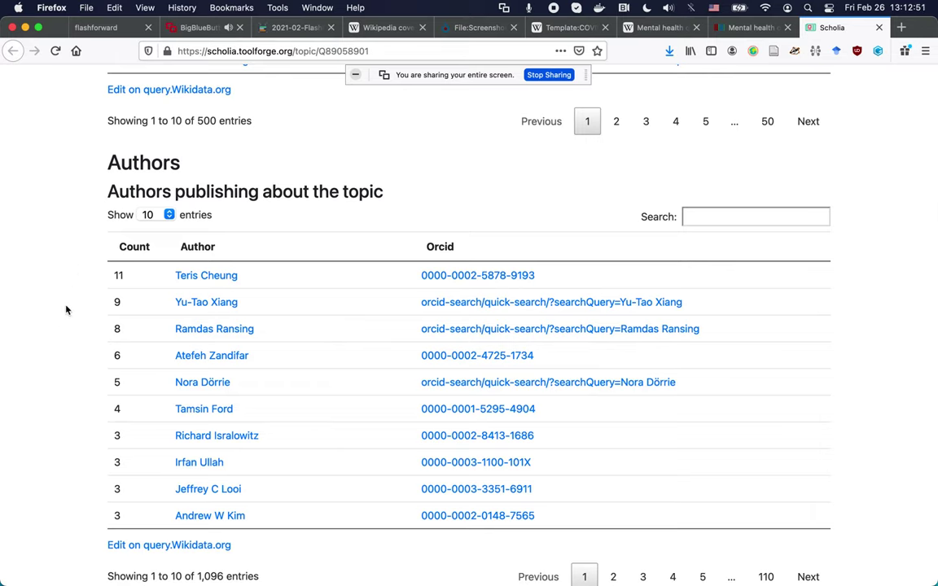
- View the co-author graph and read through the Co-occurring topics table
scroll(66, 310, "down", 8)
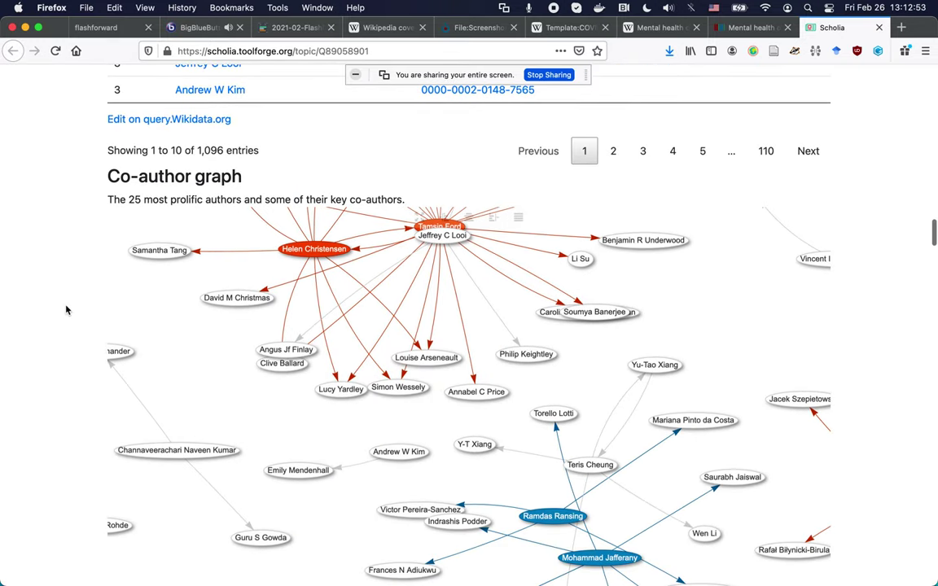
scroll(67, 310, "down", 3)
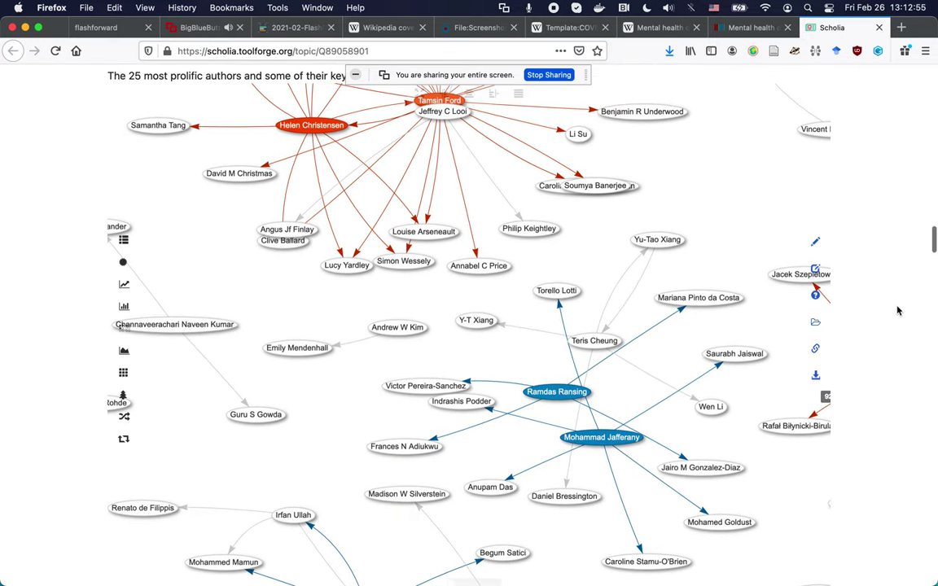
scroll(898, 310, "down", 10)
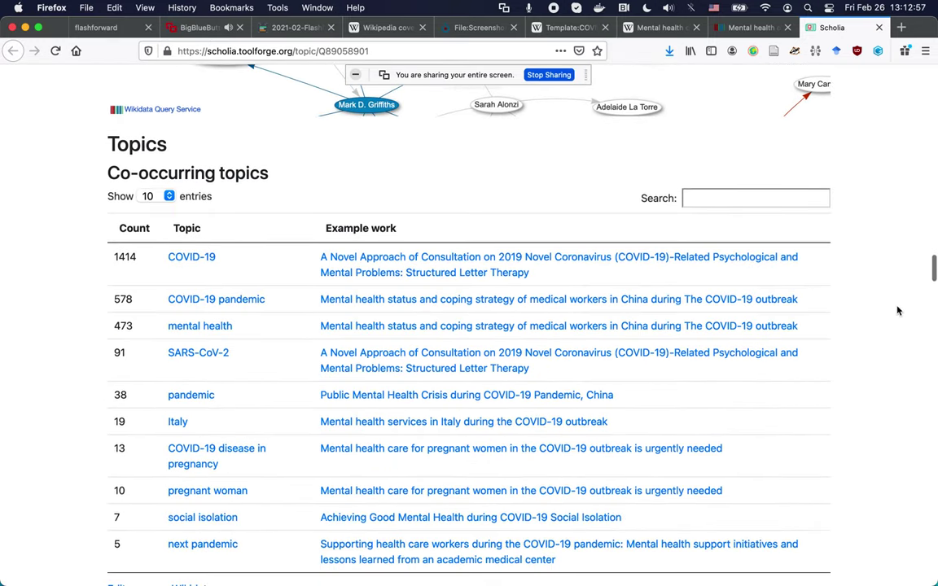
scroll(898, 311, "down", 1)
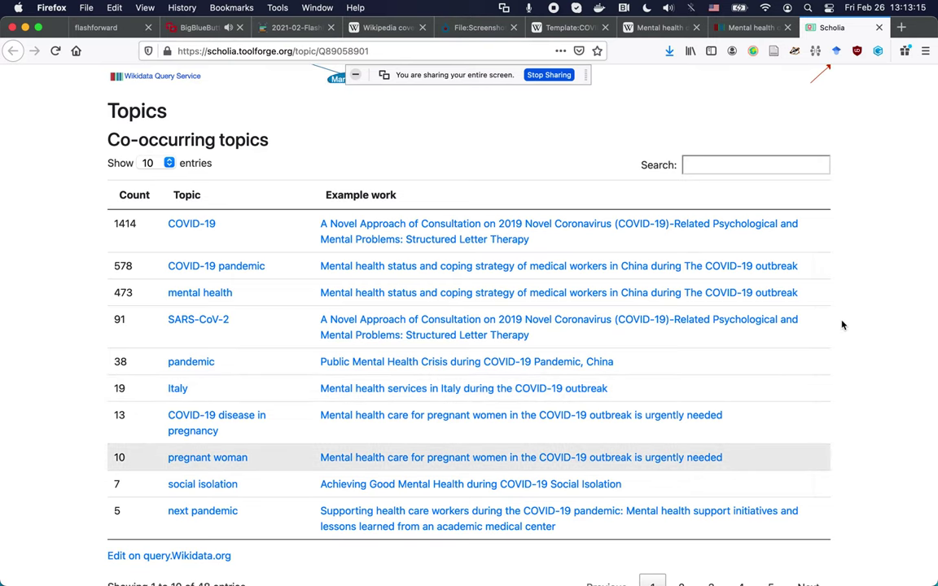
- Open the "next pandemic" co-occurring topic's Scholia profile separately, view it, and return to the mental health profile
scroll(896, 391, "down", 3)
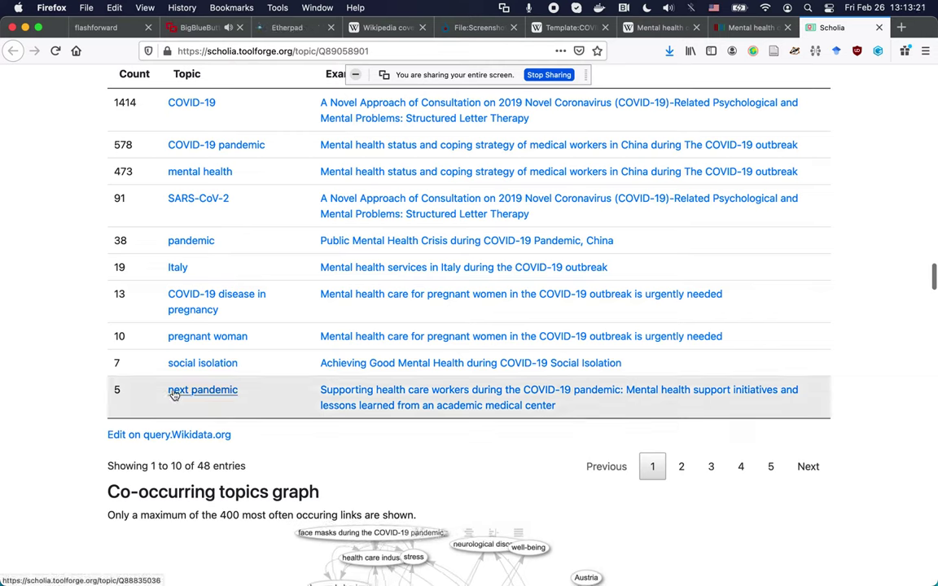
left_click(192, 394, "super")
key("ctrl+Tab")
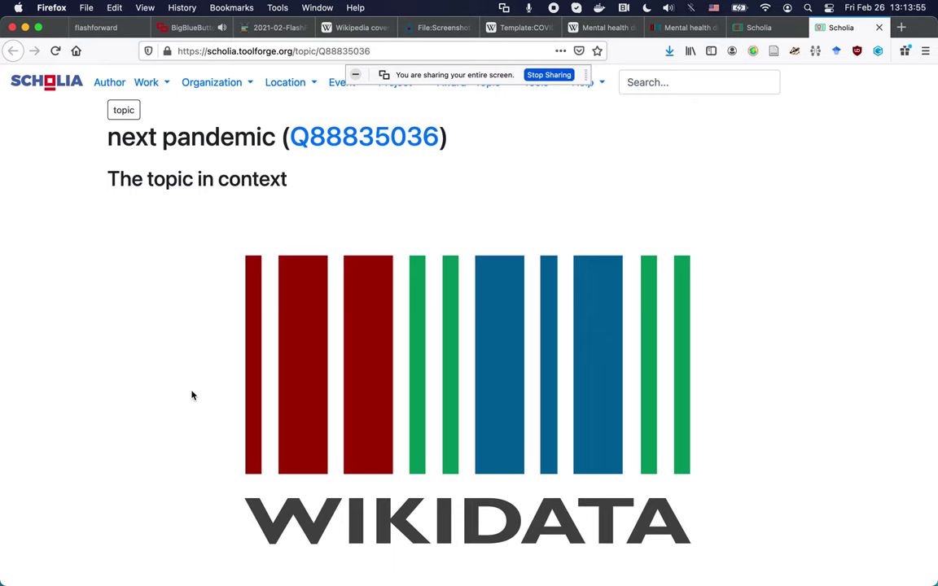
key("ctrl+shift+Tab")
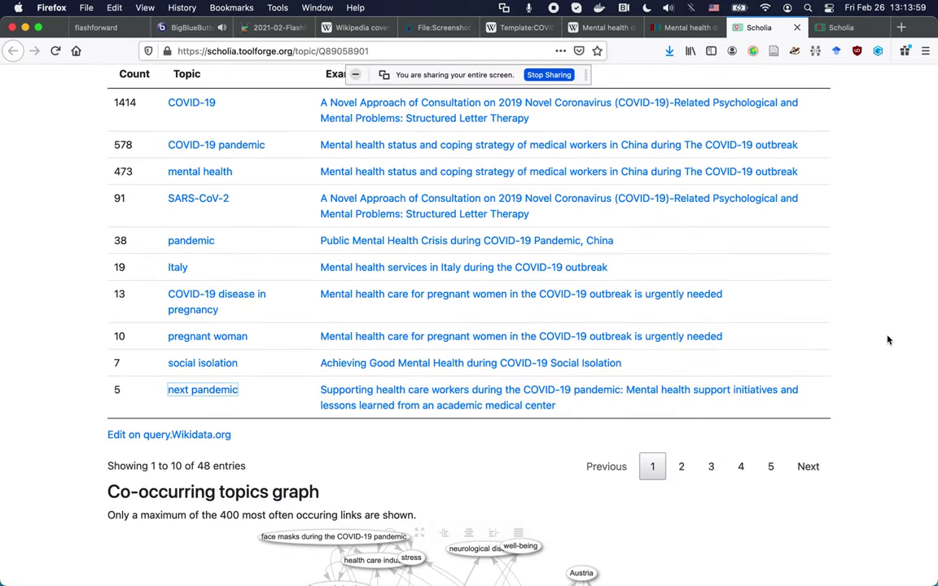
- Review the Co-occurring topics table again and examine the Co-occurring topics graph
scroll(888, 341, "down", 7)
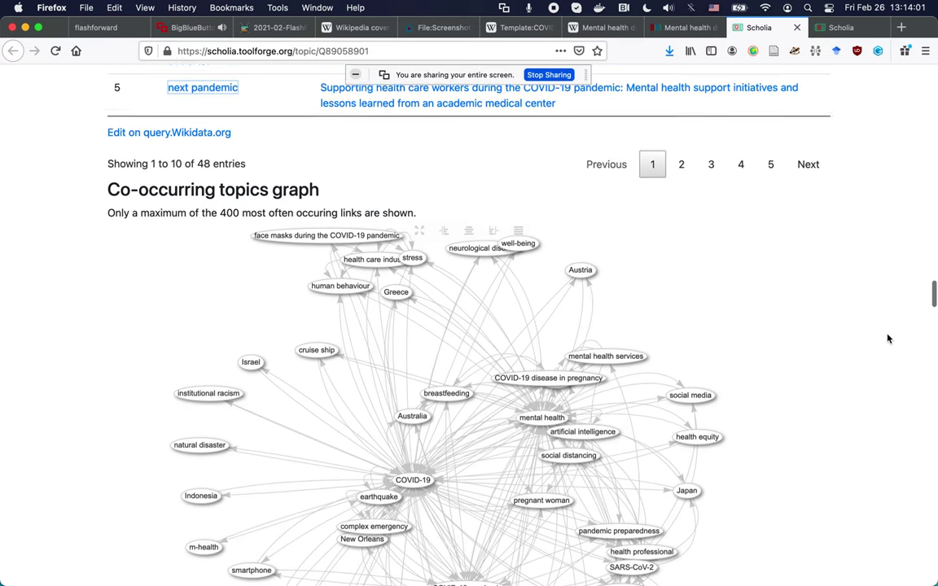
scroll(888, 339, "up", 5)
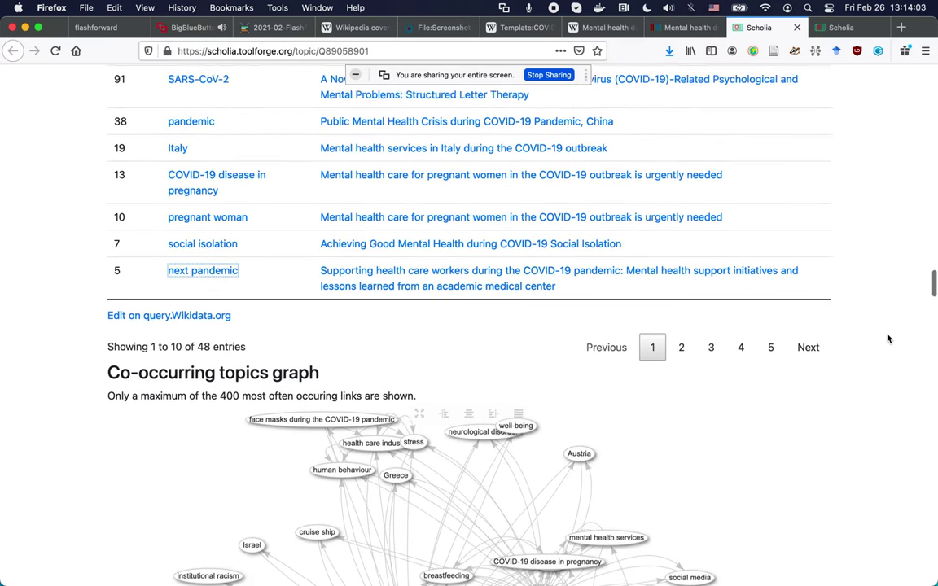
scroll(889, 339, "up", 4)
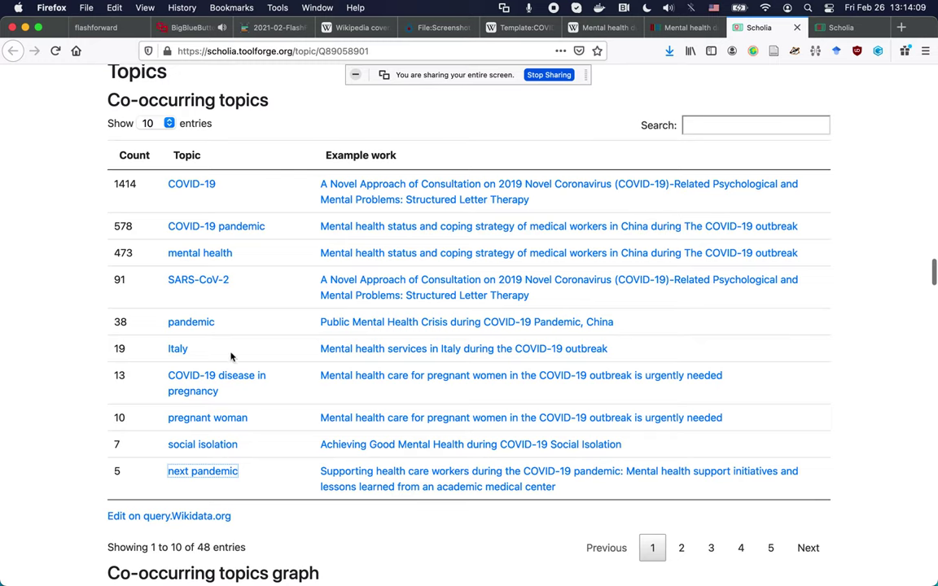
scroll(49, 444, "down", 5)
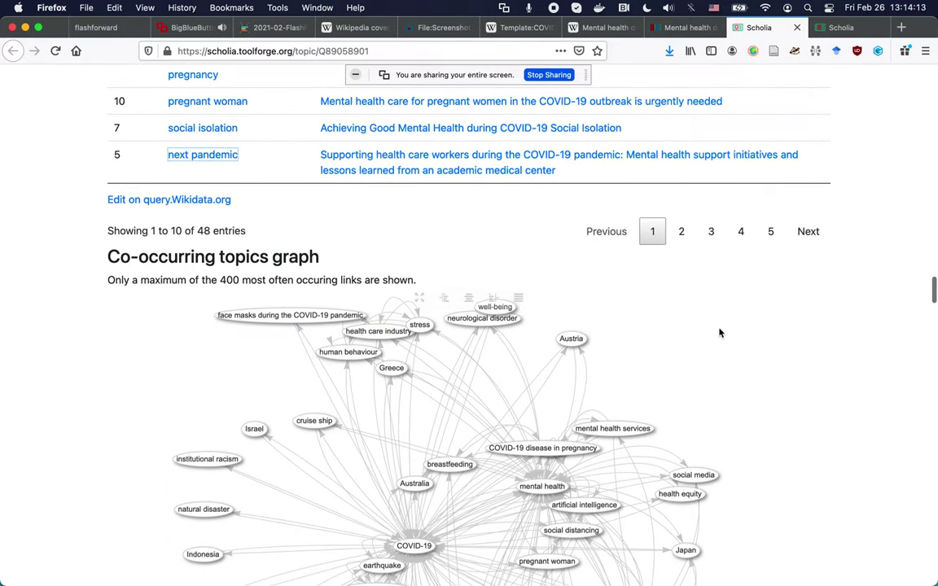
scroll(882, 371, "down", 2)
scroll(882, 371, "down", 3)
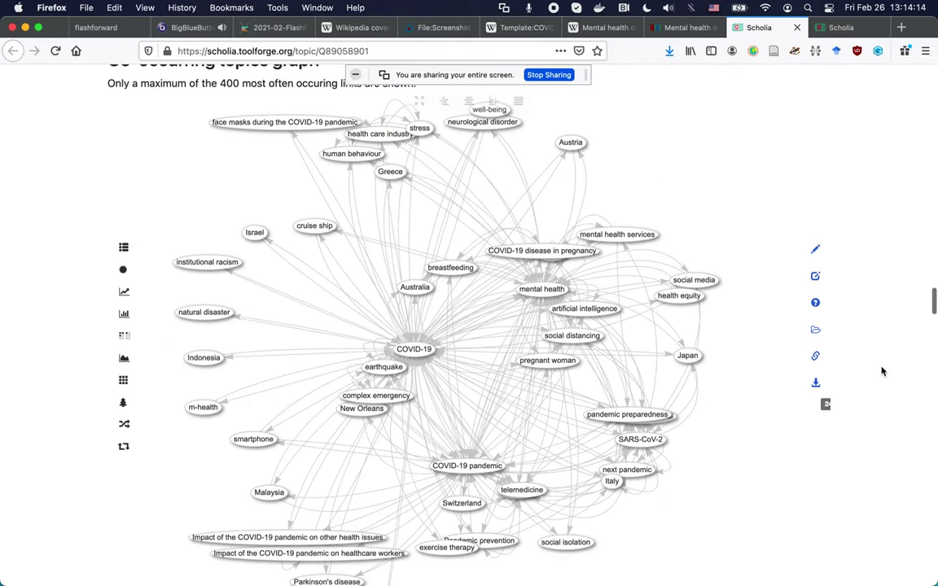
scroll(882, 371, "down", 5)
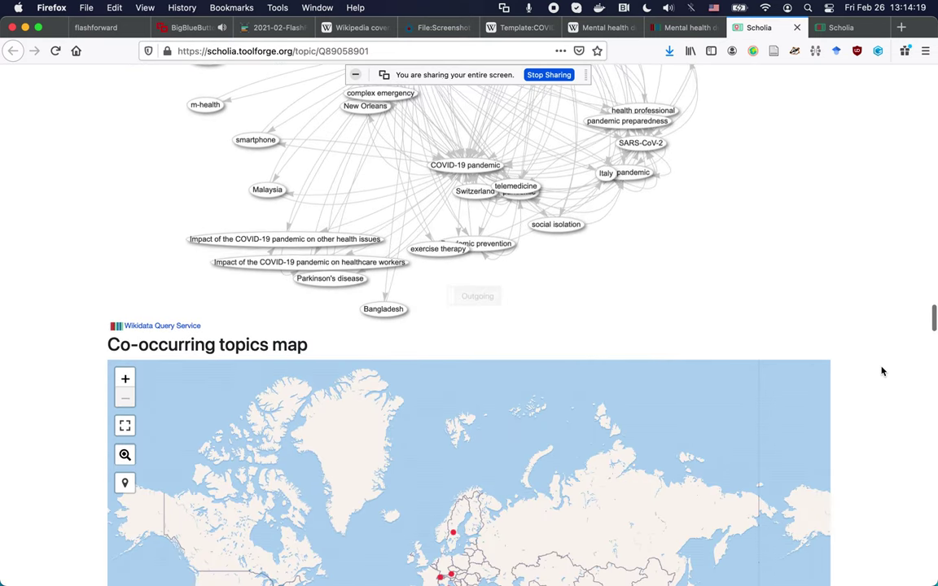
- Examine the locations marked on the Co-occurring topics map
scroll(882, 371, "down", 3)
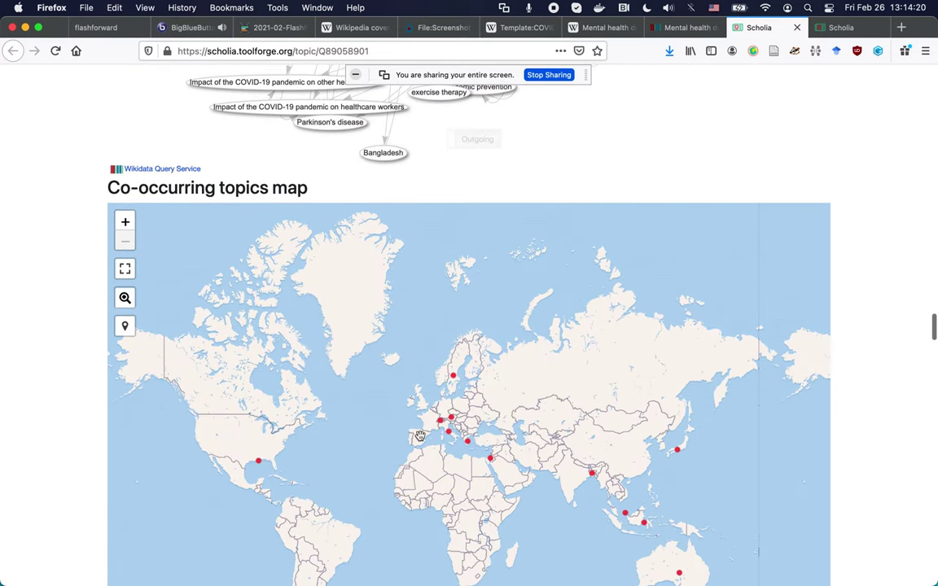
mouse_move(549, 389)
scroll(879, 310, "down", 3)
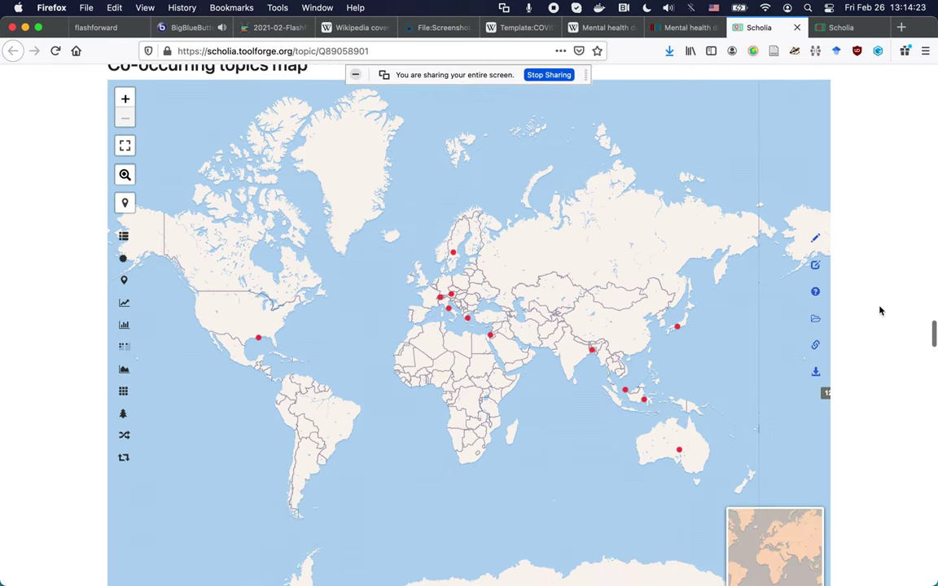
scroll(880, 311, "up", 1)
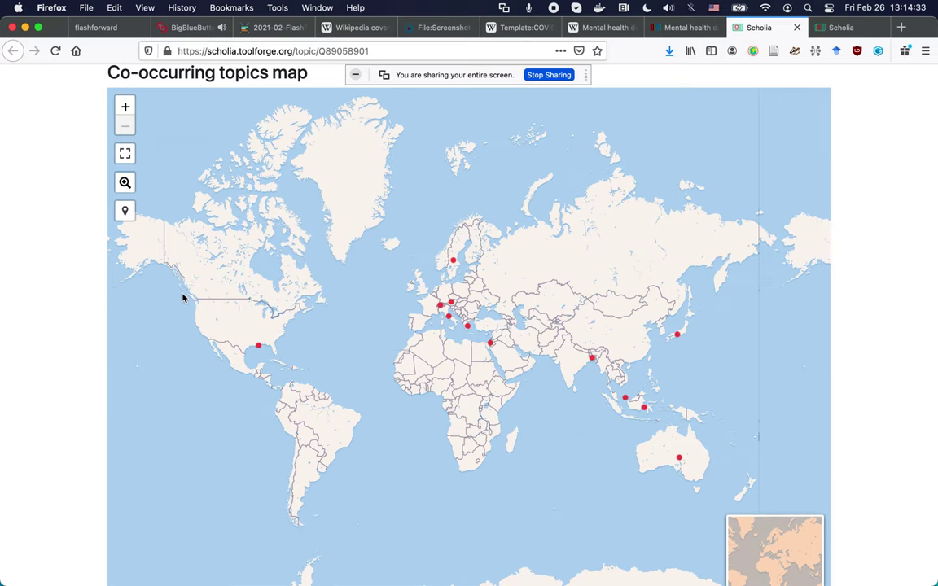
mouse_move(644, 271)
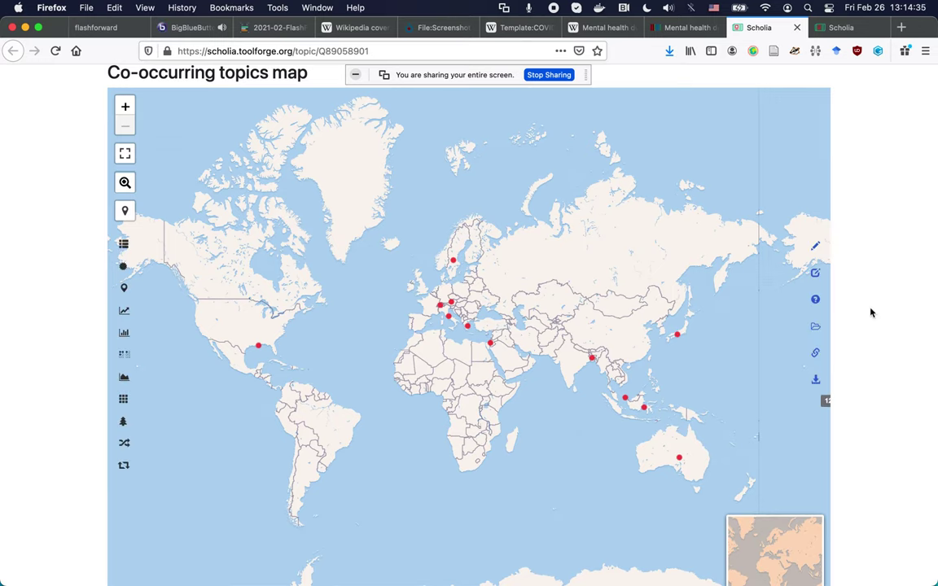
- Examine the Author score bubble chart and compare it with the first rows of the author table
scroll(871, 313, "down", 2)
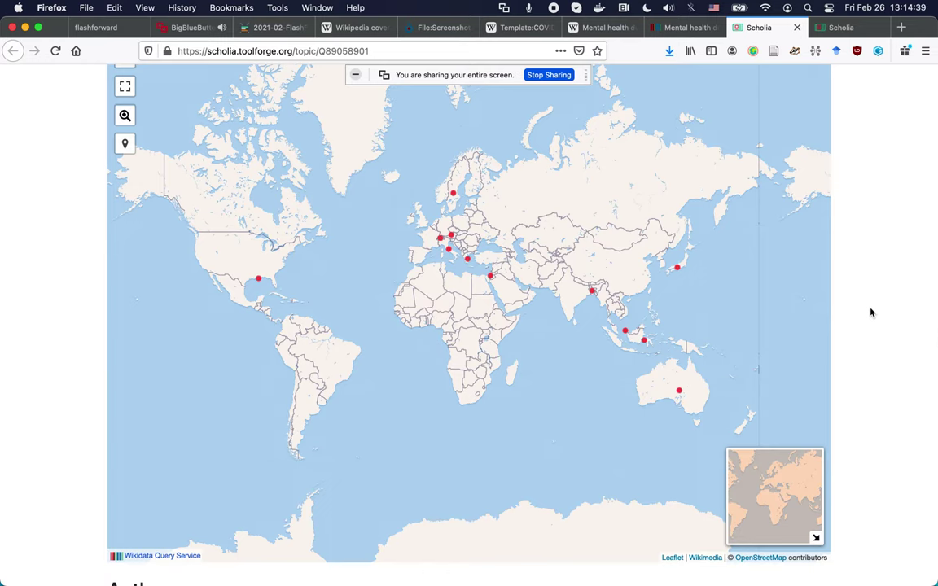
scroll(870, 312, "down", 10)
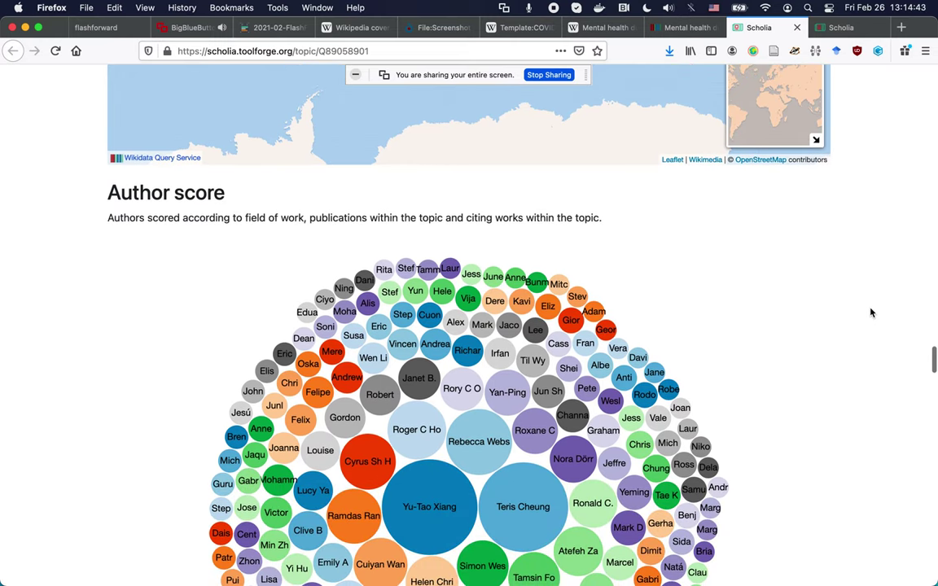
scroll(870, 313, "down", 3)
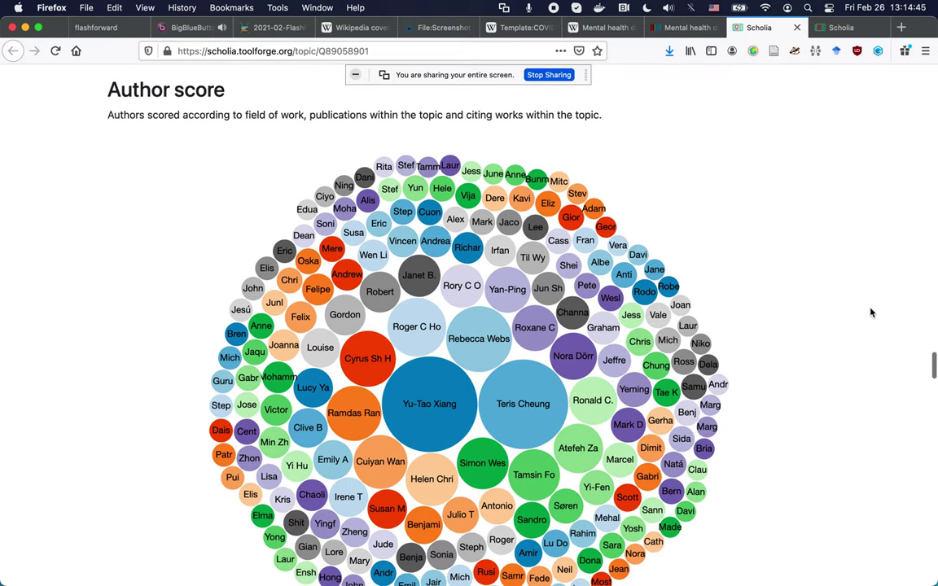
scroll(870, 313, "down", 1)
scroll(870, 313, "down", 1)
scroll(871, 313, "down", 2)
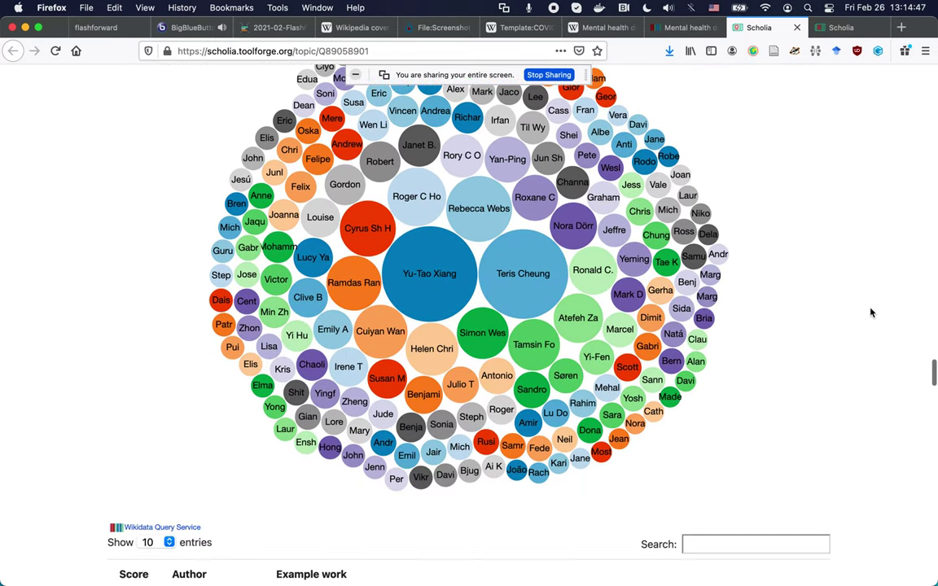
scroll(870, 313, "down", 3)
scroll(870, 312, "down", 5)
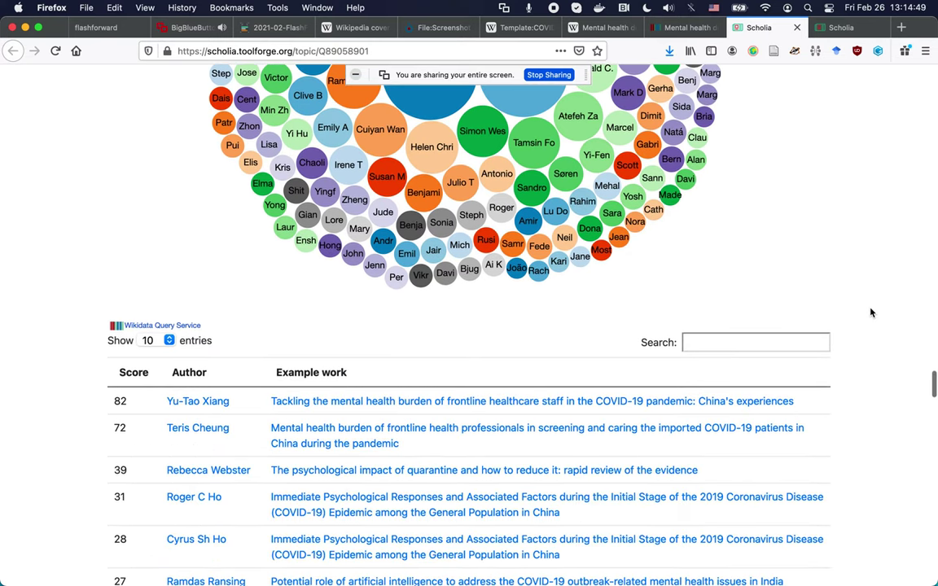
scroll(871, 312, "up", 6)
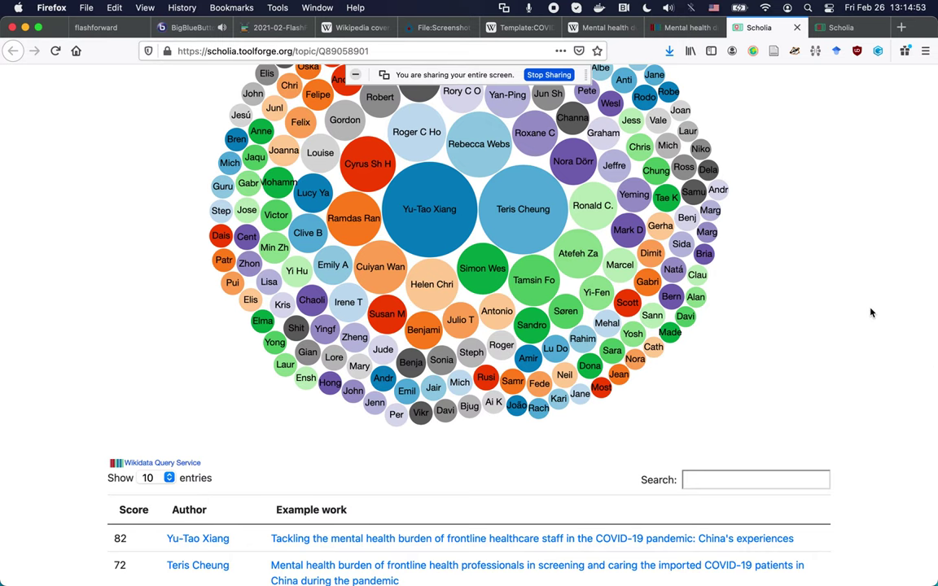
scroll(870, 312, "down", 3)
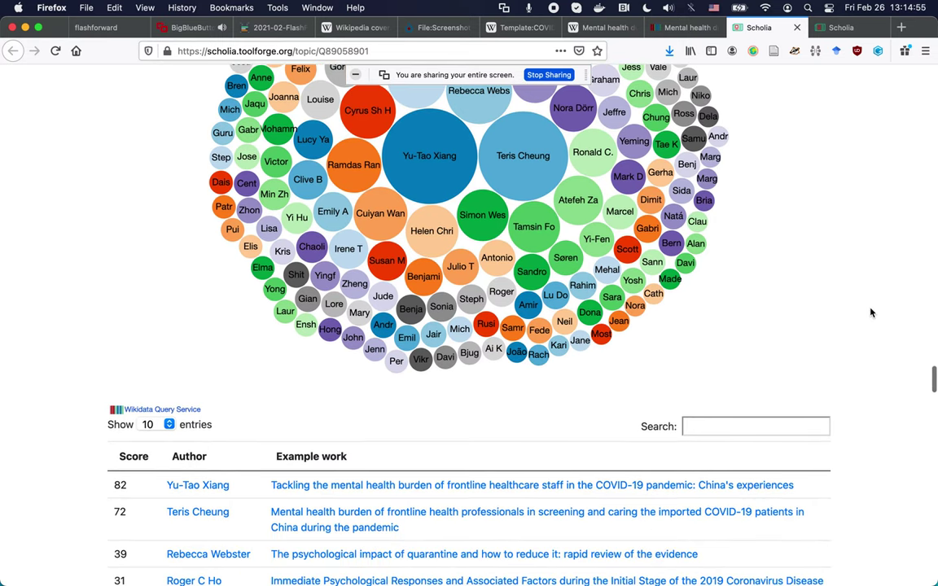
scroll(870, 313, "up", 4)
scroll(870, 313, "up", 2)
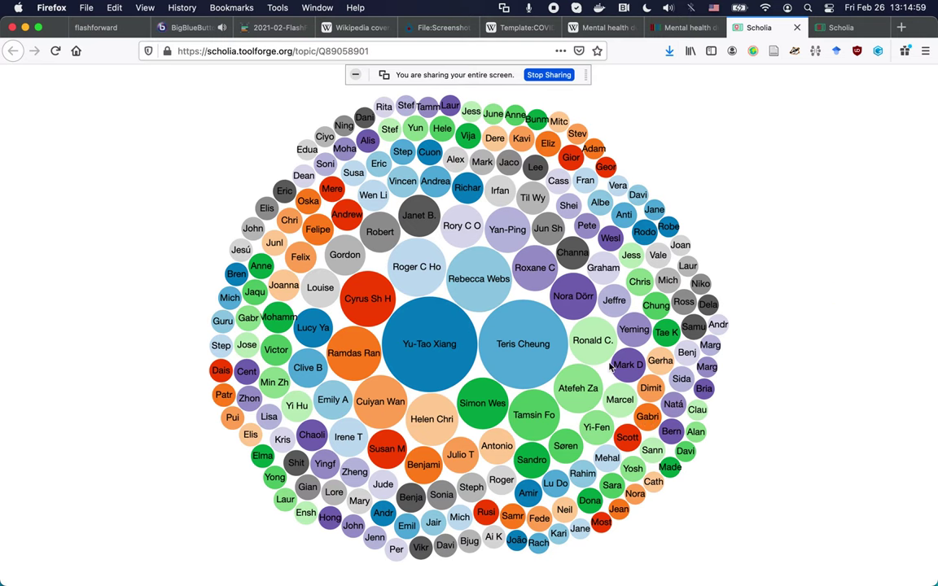
scroll(881, 386, "down", 2)
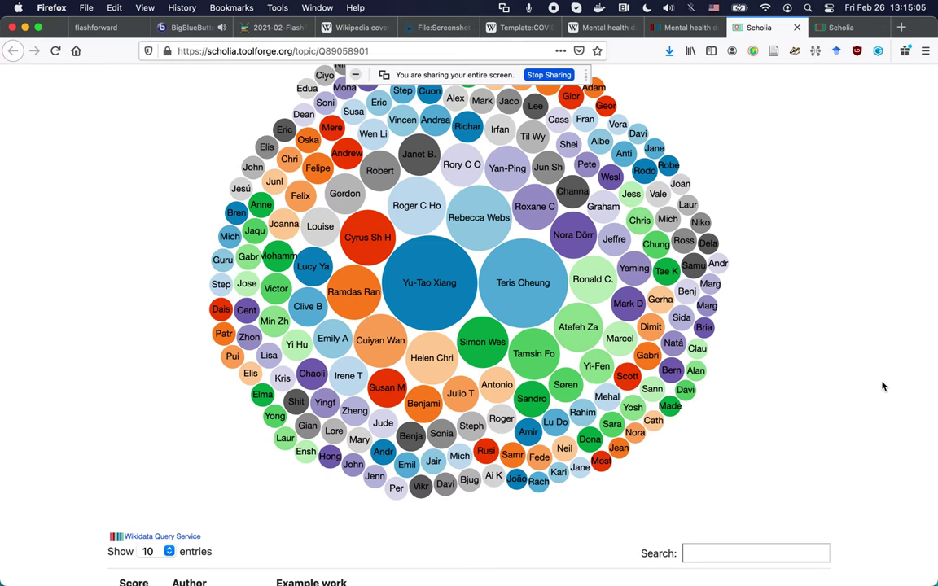
- Read through the Author score table and open the curation page for missing authors in a separate background tab
scroll(882, 386, "down", 10)
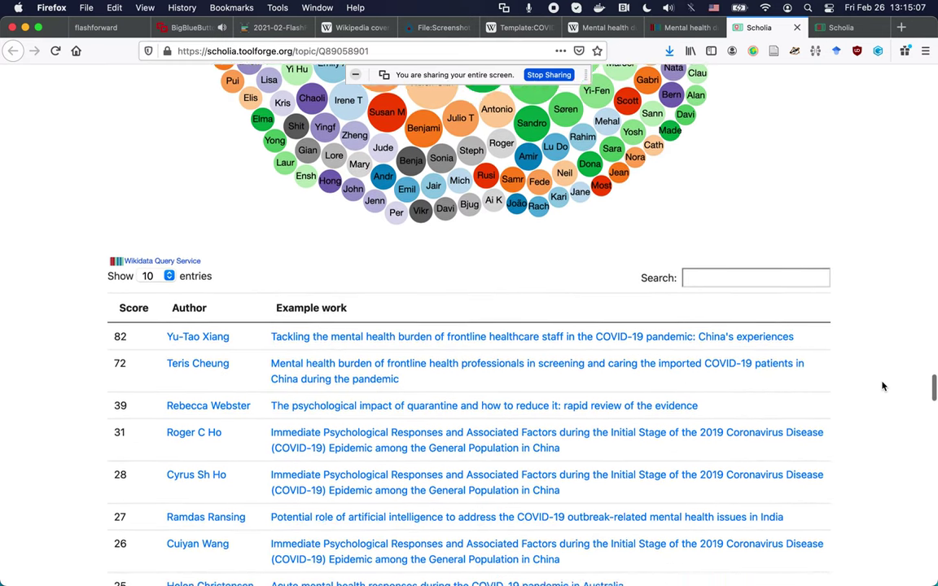
scroll(882, 386, "down", 6)
scroll(882, 386, "down", 4)
scroll(882, 386, "down", 1)
scroll(881, 386, "down", 1)
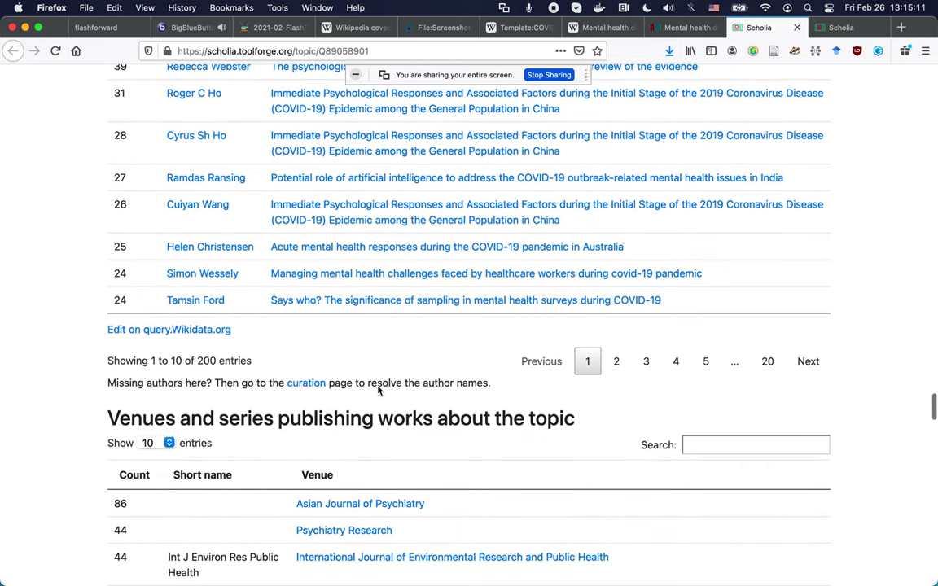
left_click(306, 383, "super")
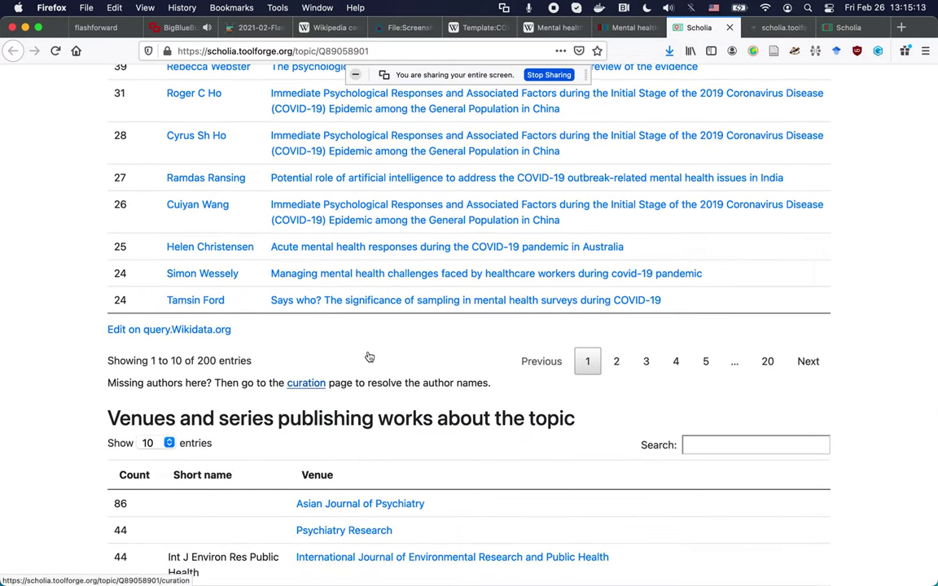
- Review the table of venues and series publishing on the topic and the table of works cited from them
scroll(887, 377, "down", 3)
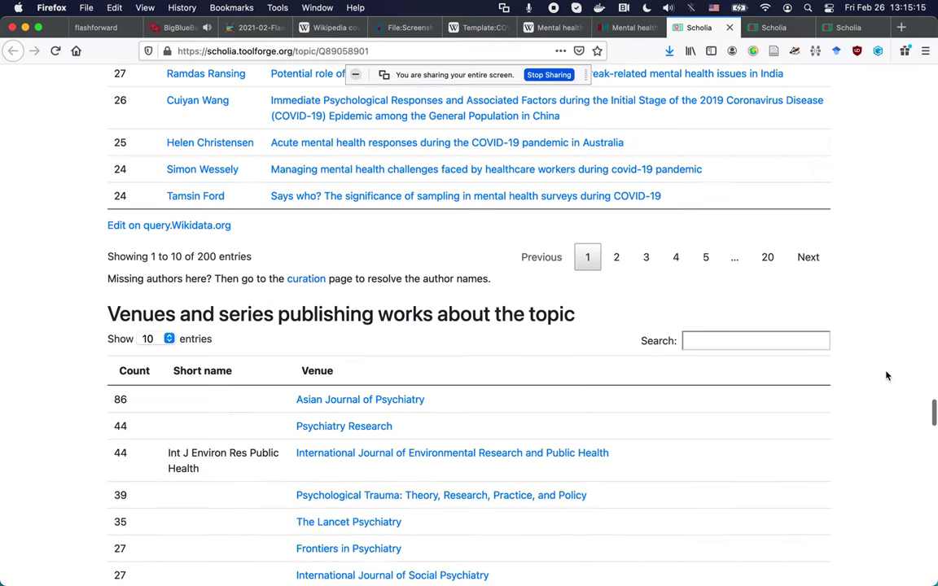
scroll(887, 377, "down", 4)
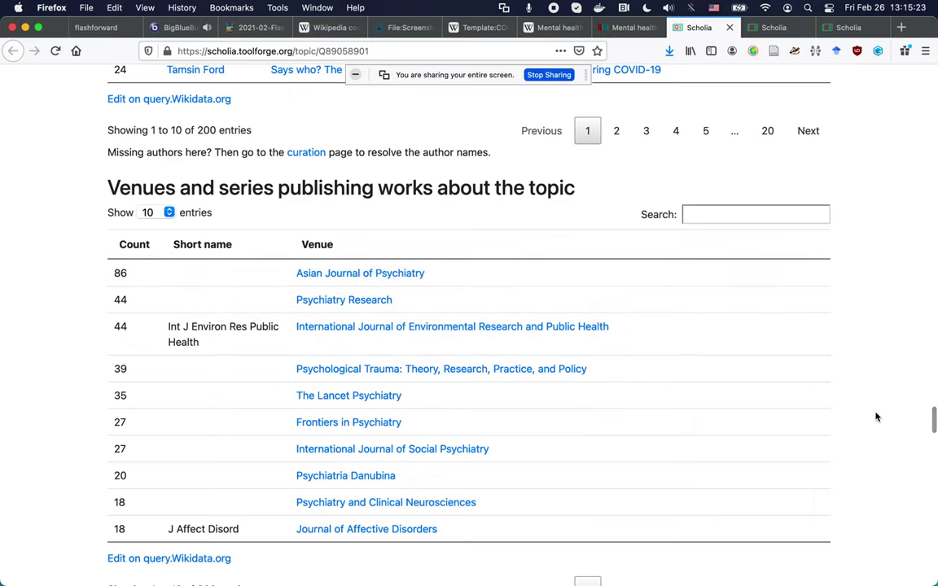
scroll(876, 417, "down", 2)
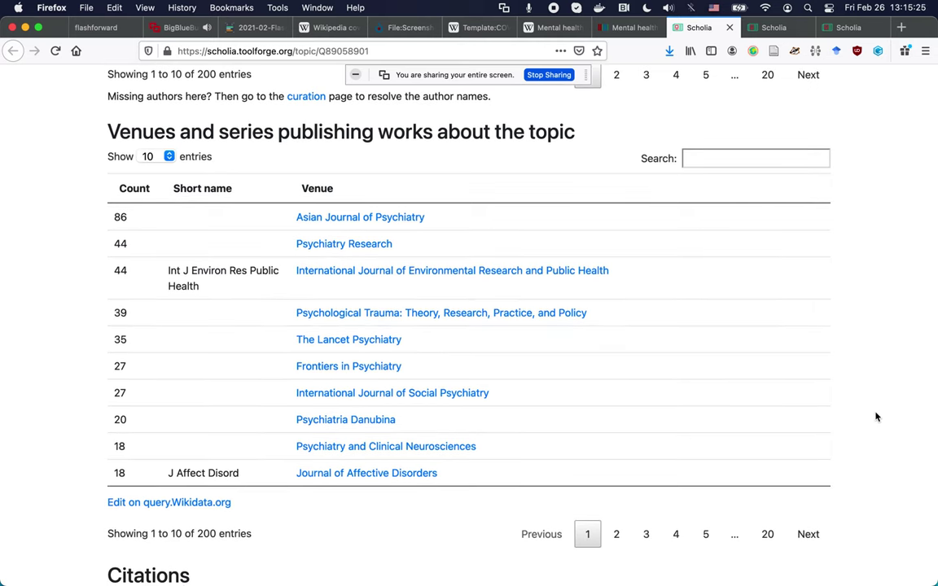
scroll(876, 417, "down", 2)
scroll(876, 417, "down", 10)
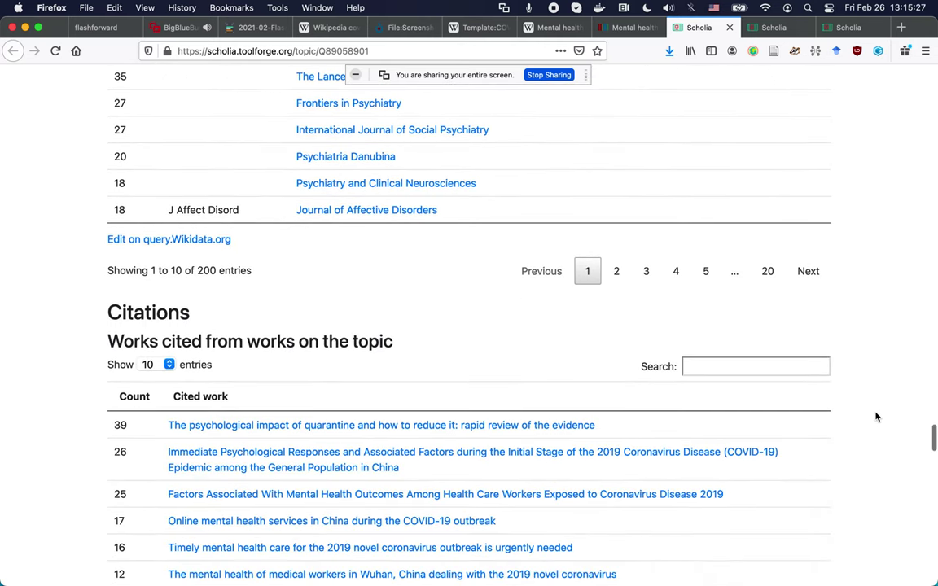
scroll(876, 417, "down", 7)
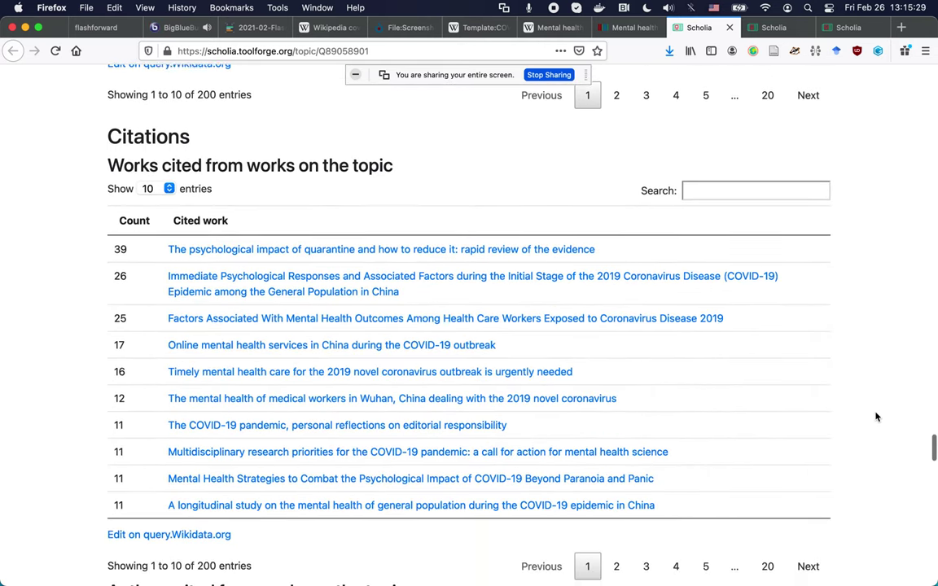
- Examine the distribution of locations on the map of organizations associated with works about the topic
scroll(877, 417, "down", 10)
scroll(876, 417, "down", 13)
scroll(876, 416, "down", 3)
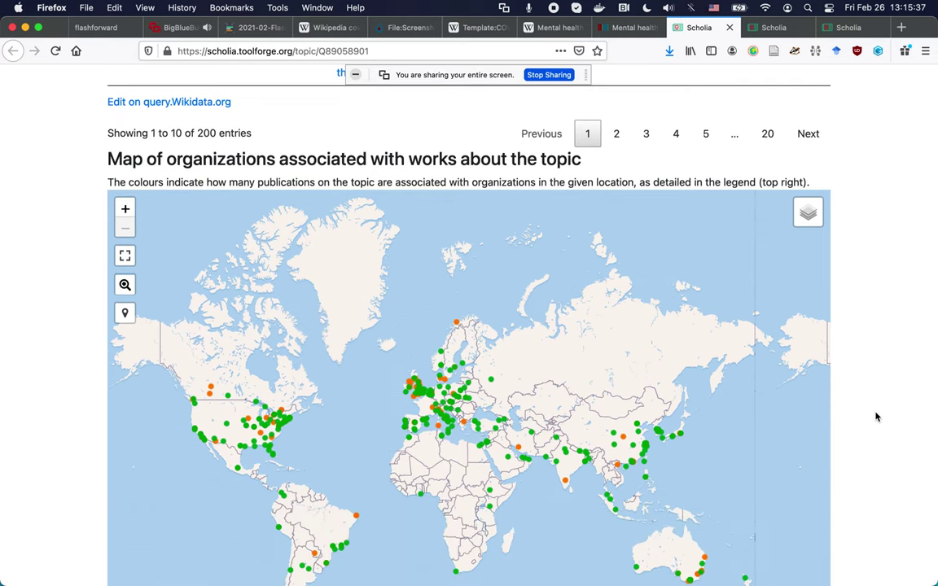
scroll(876, 416, "down", 2)
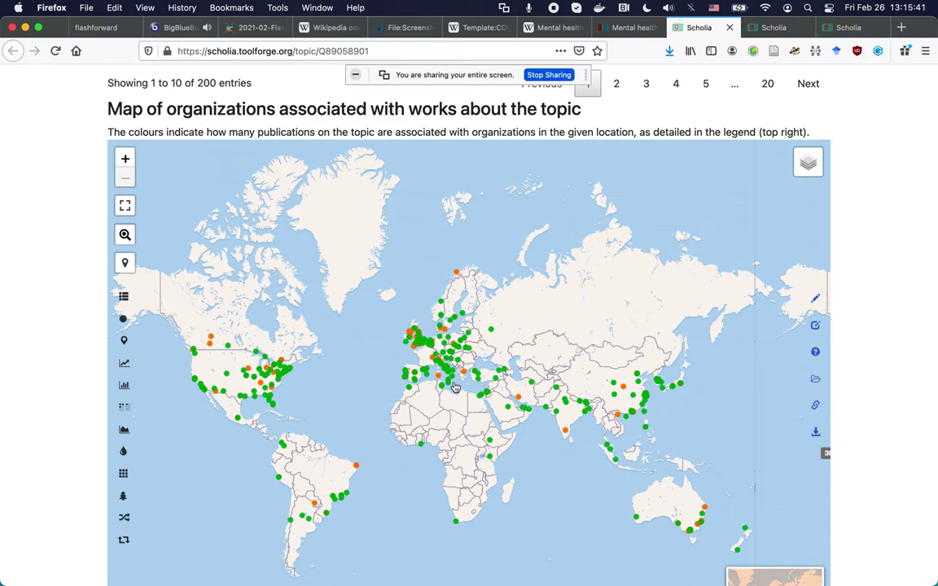
scroll(863, 306, "down", 4)
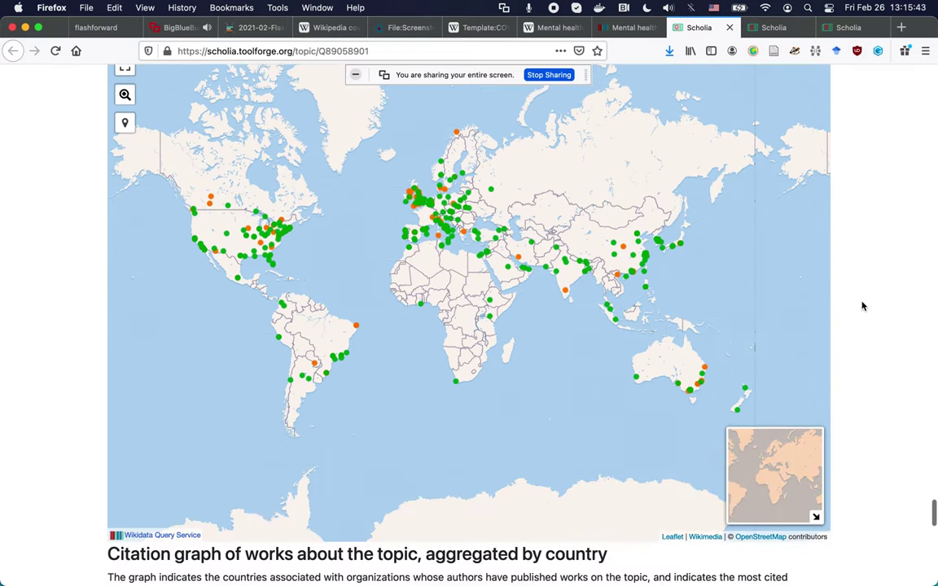
scroll(863, 307, "up", 2)
scroll(863, 306, "up", 2)
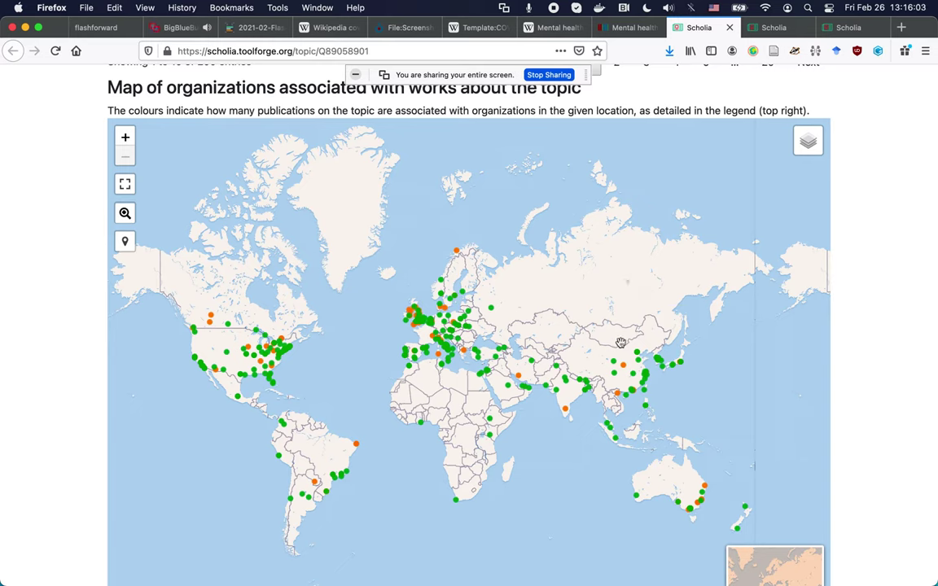
- Limit the organizations map to the layer "10 < results ≤ 100"
mouse_move(804, 141)
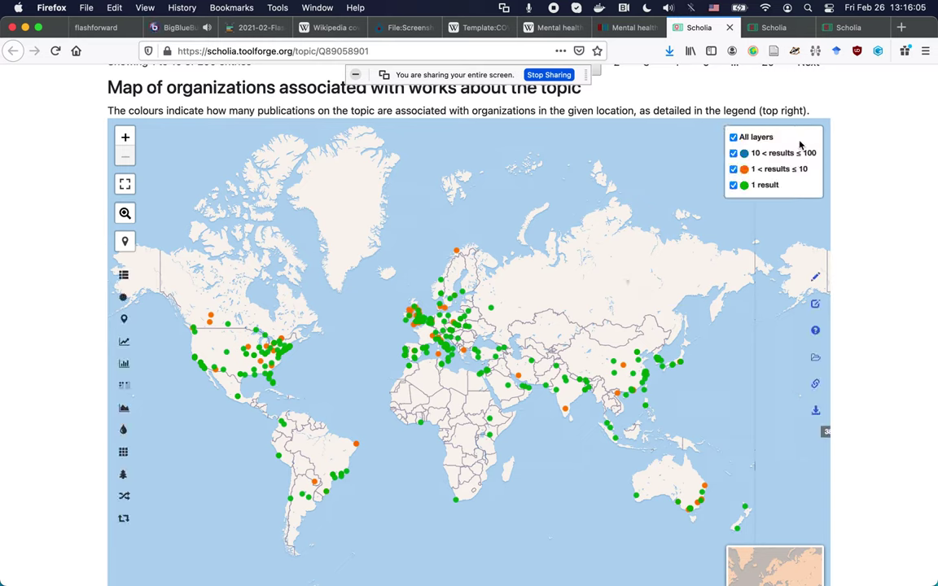
left_click(734, 154)
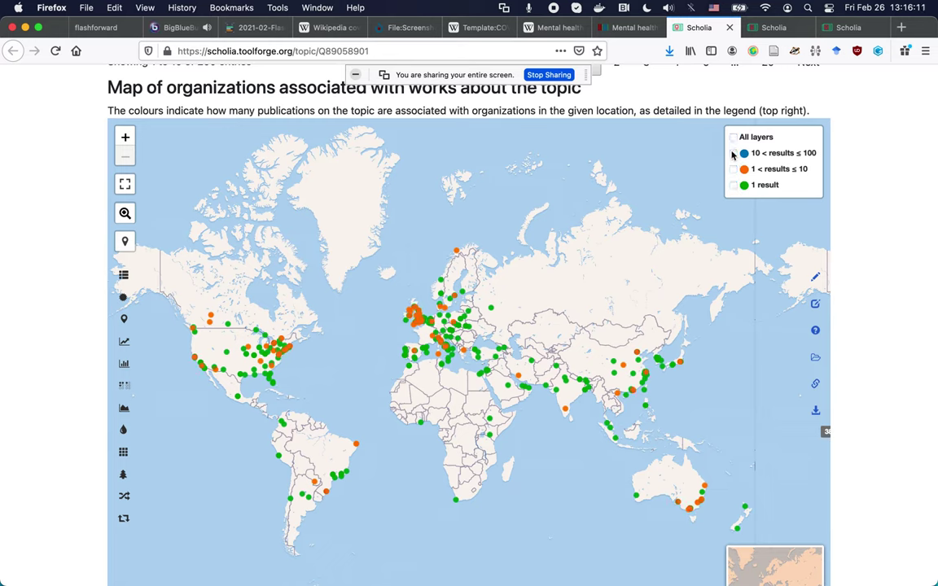
left_click(734, 154)
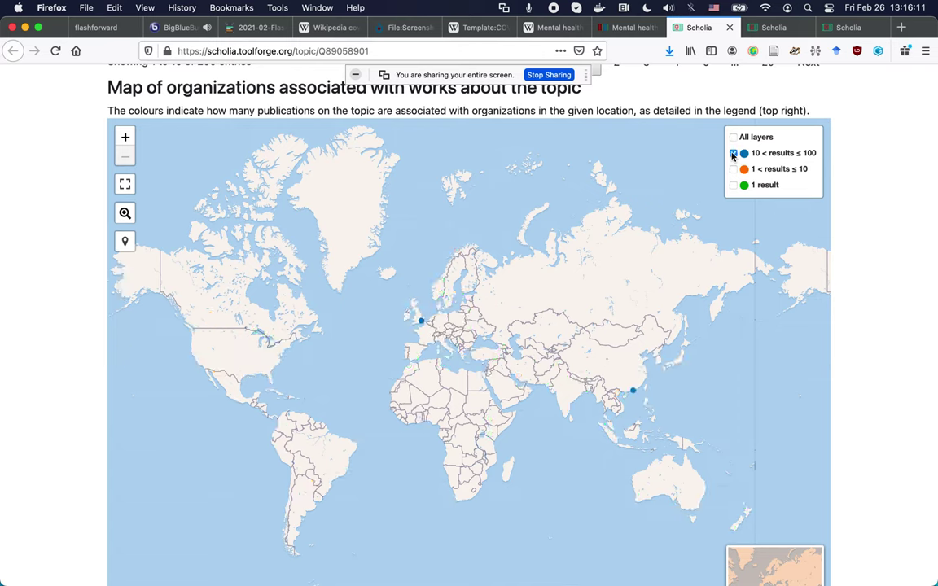
- View the details of the blue organization markers in England and southern China, closing each one after reading
left_click(421, 321)
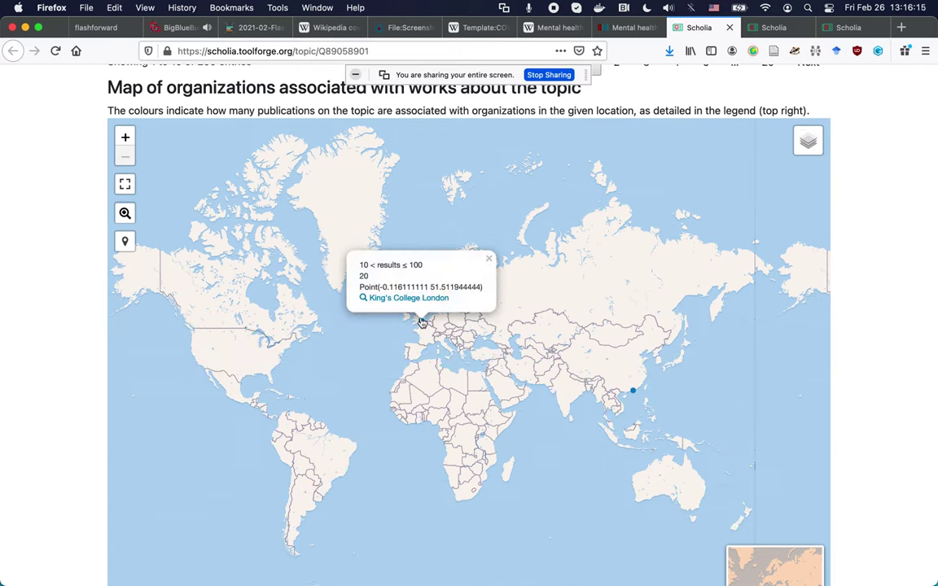
left_click(490, 261)
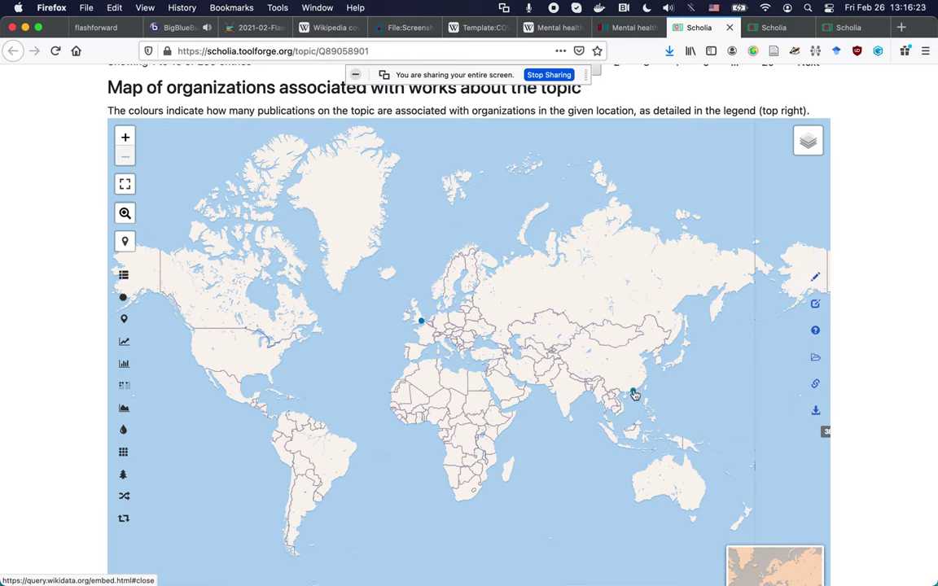
left_click(633, 392)
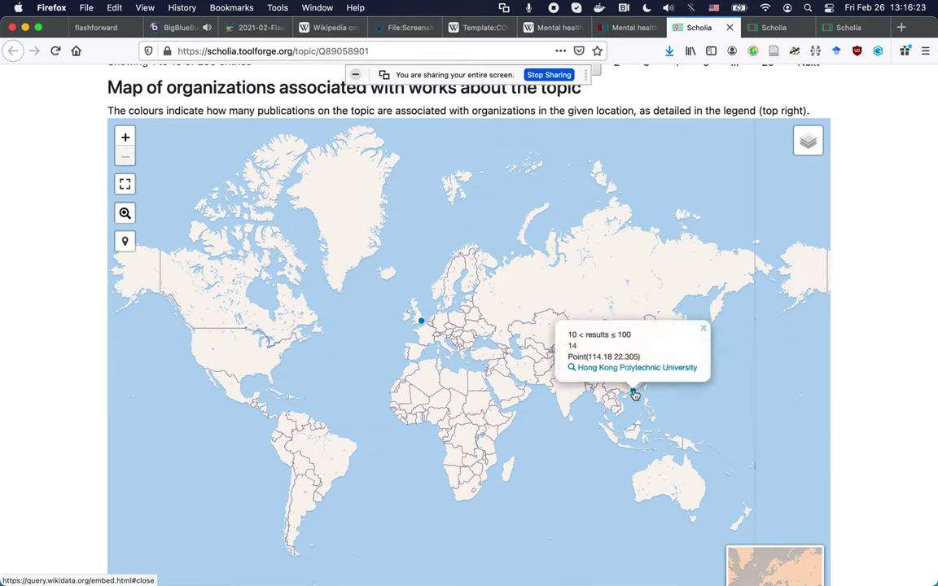
left_click(704, 334)
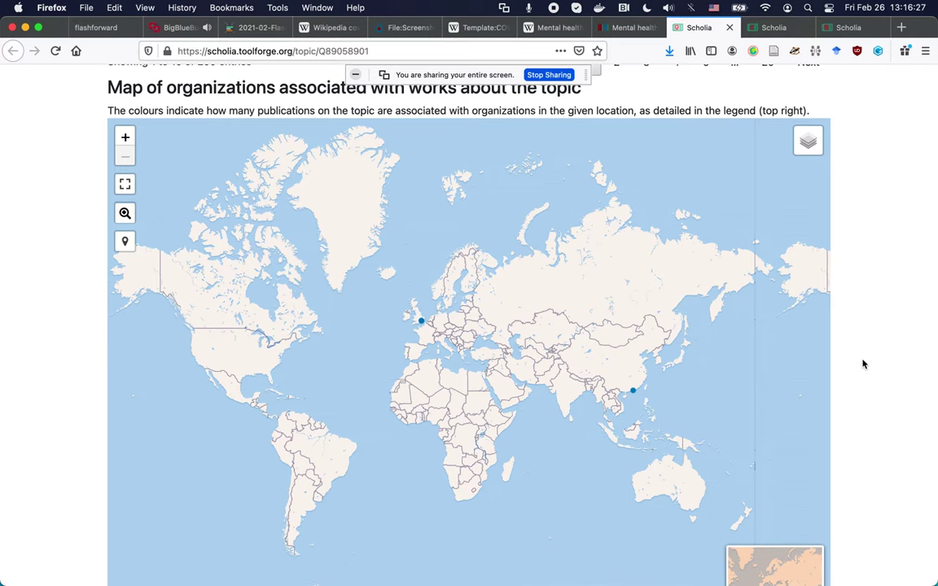
- Examine the citation graph aggregated by country and the citation arrows linking the countries
scroll(863, 363, "down", 2)
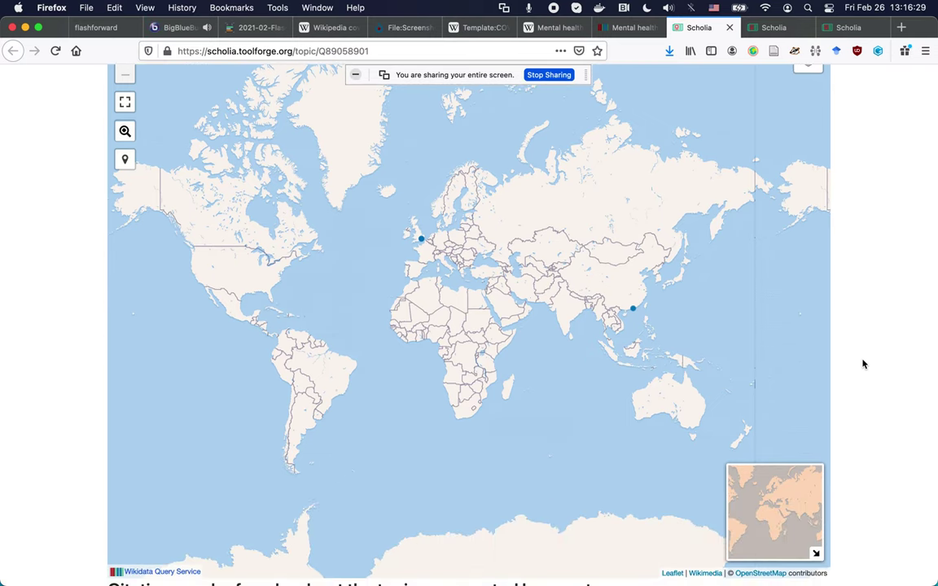
scroll(863, 364, "down", 2)
scroll(863, 364, "down", 1)
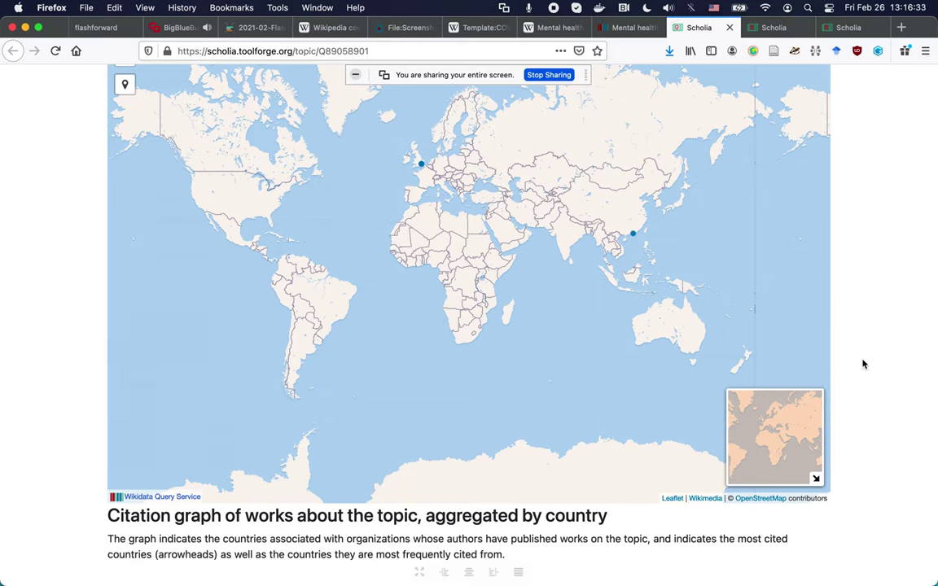
scroll(864, 363, "down", 5)
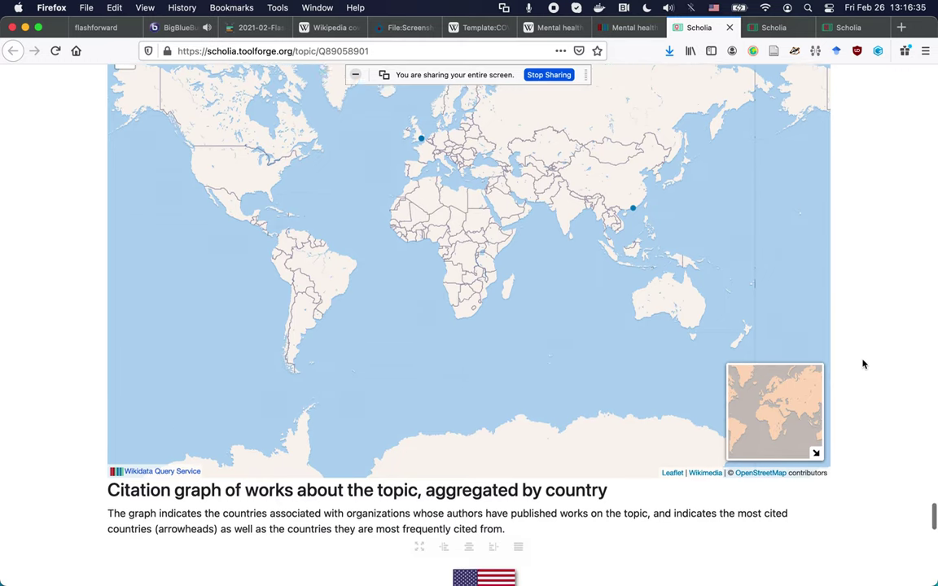
scroll(863, 364, "down", 1)
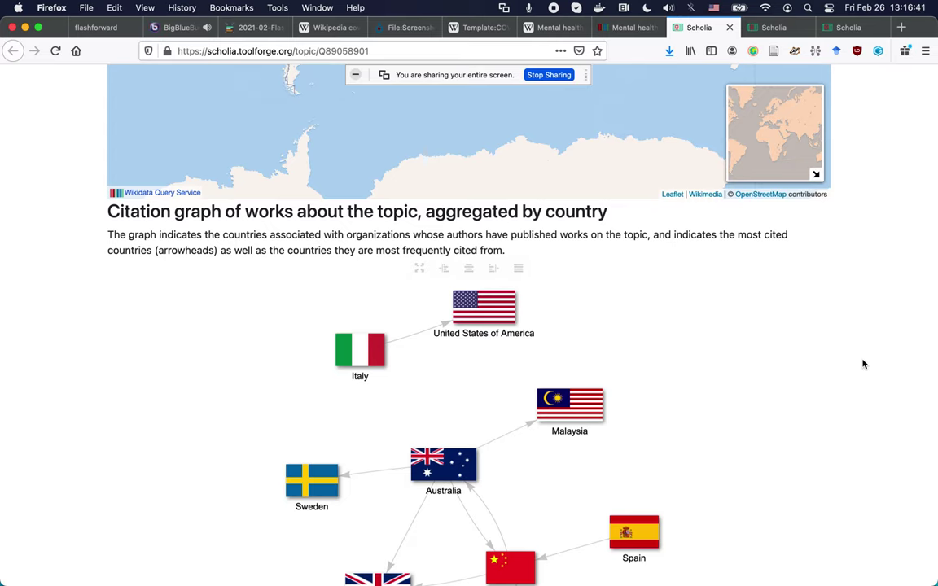
scroll(863, 364, "down", 2)
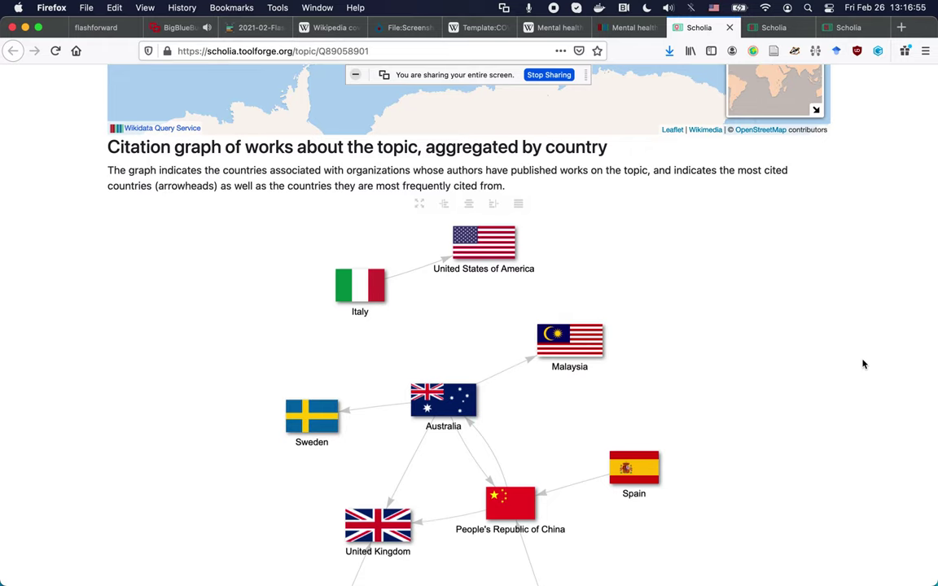
scroll(863, 364, "down", 2)
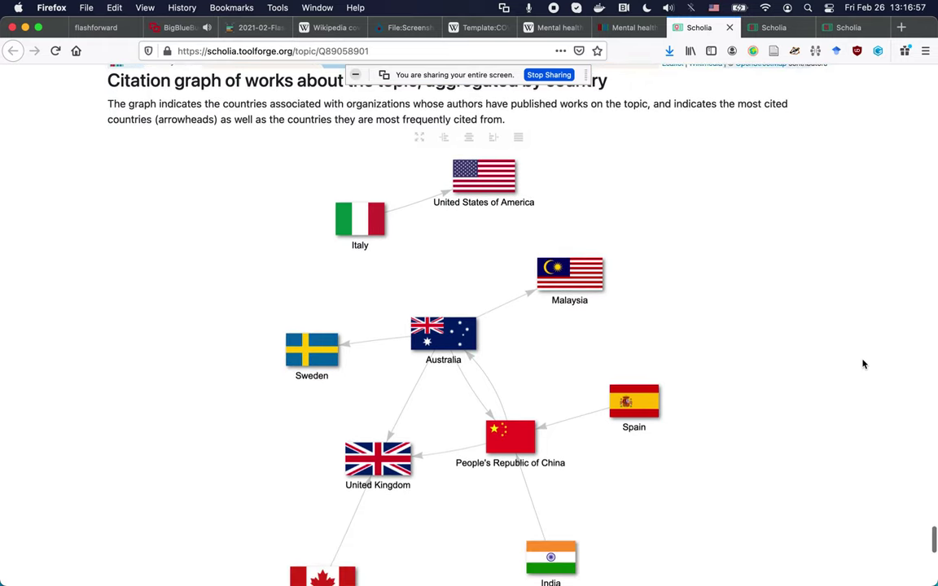
scroll(863, 364, "down", 1)
scroll(863, 364, "up", 1)
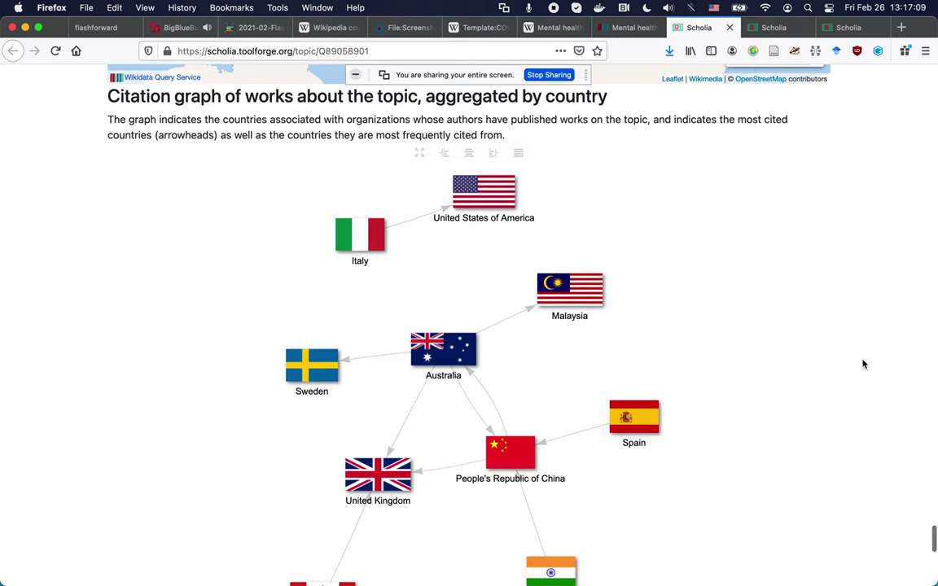
- Examine the rest of the country citation graph and the awards received by the topic's authors, and close this topic profile
scroll(863, 364, "down", 1)
scroll(863, 364, "down", 10)
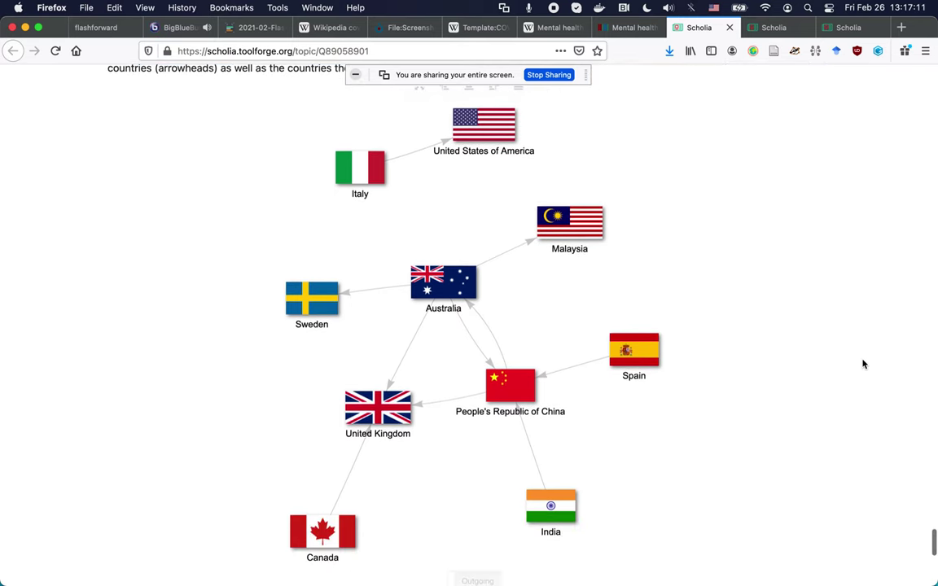
scroll(863, 364, "down", 3)
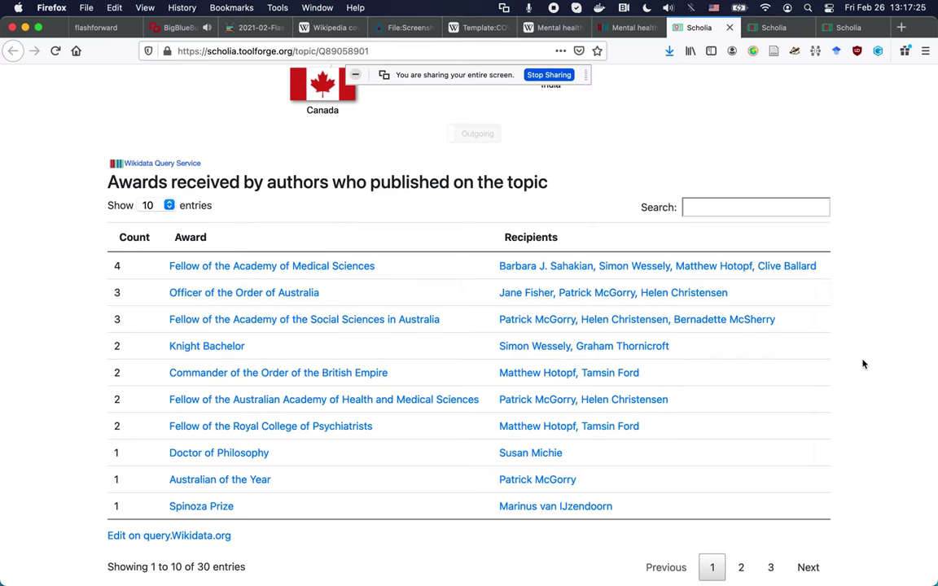
scroll(863, 364, "up", 20)
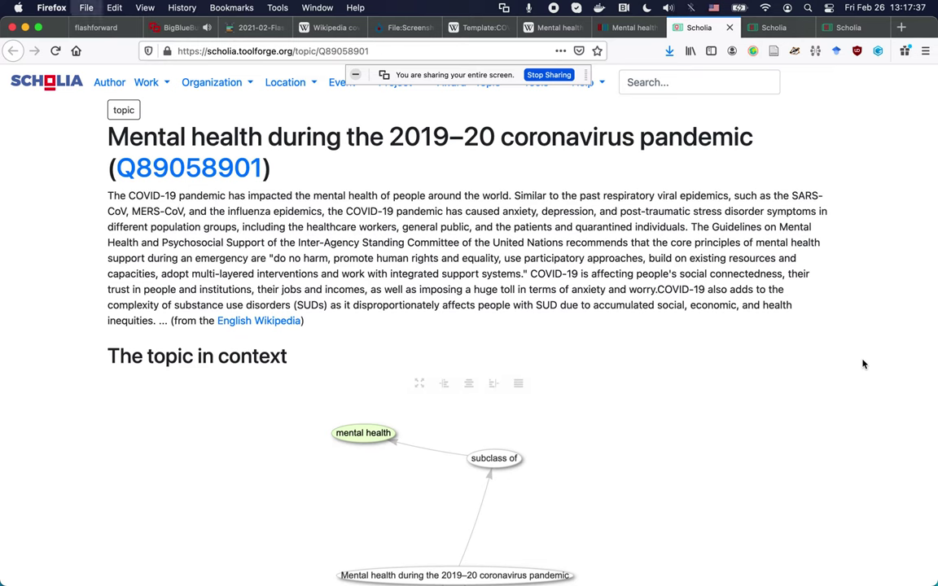
key("super+w")
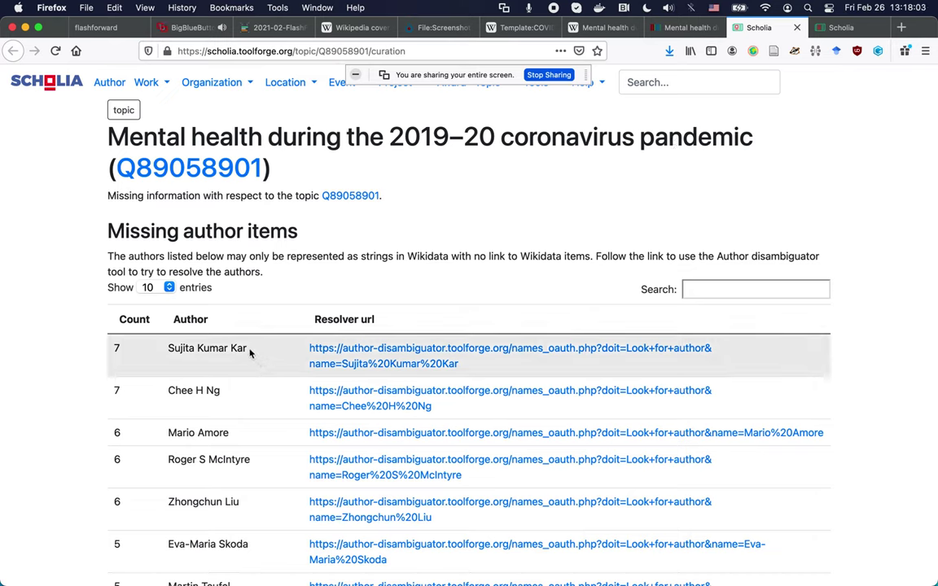
- Highlight the first author under Missing author items, look through the list of unresolved authors, and close the curation page
left_click_drag(248, 350, 168, 346)
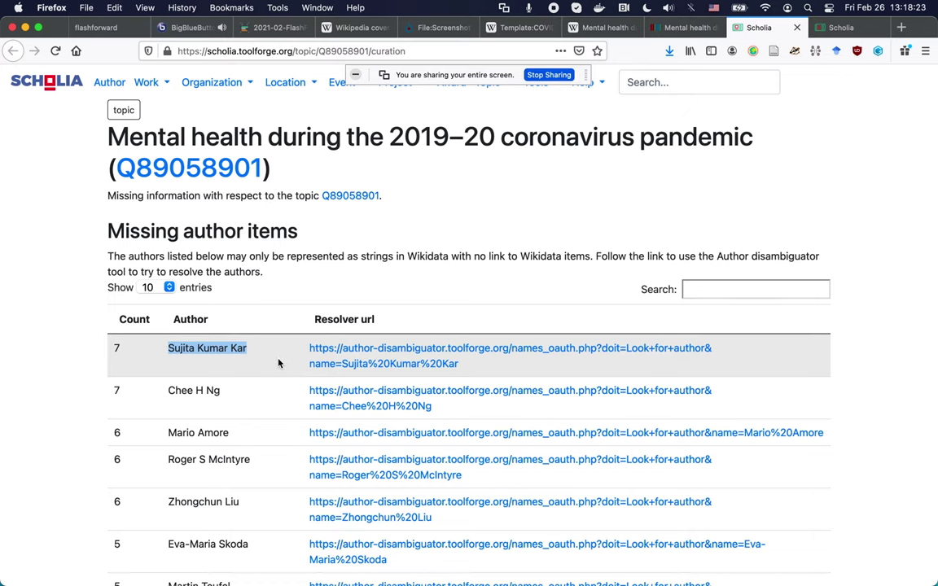
scroll(402, 272, "down", 5)
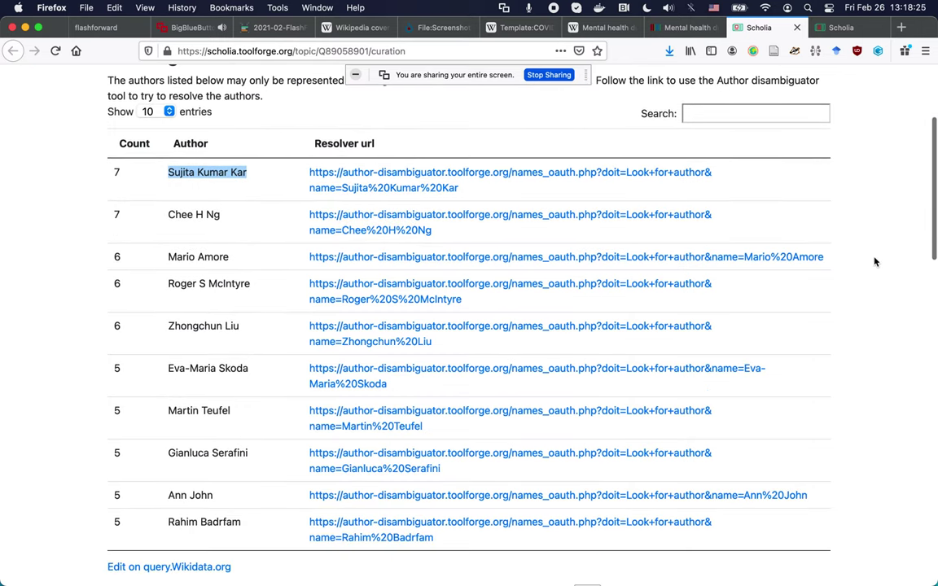
scroll(875, 282, "up", 5)
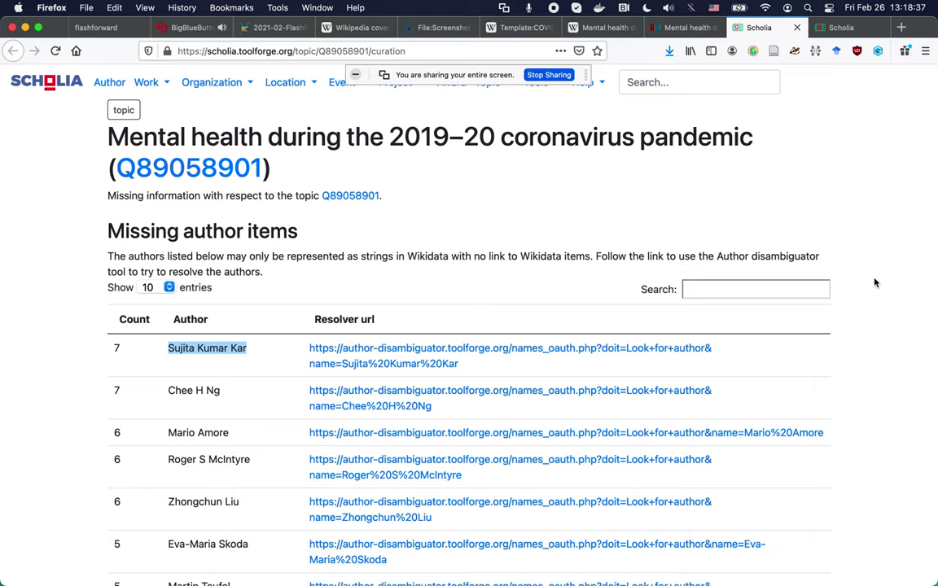
key("super+w")
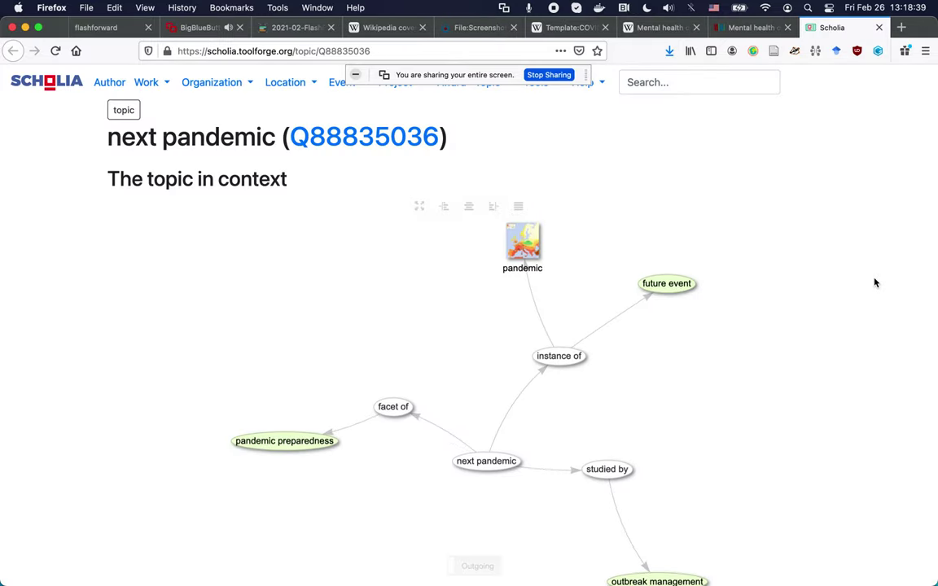
- Examine the context graph and the recently published works in the Scholia profile of "next pandemic"
scroll(876, 282, "down", 1)
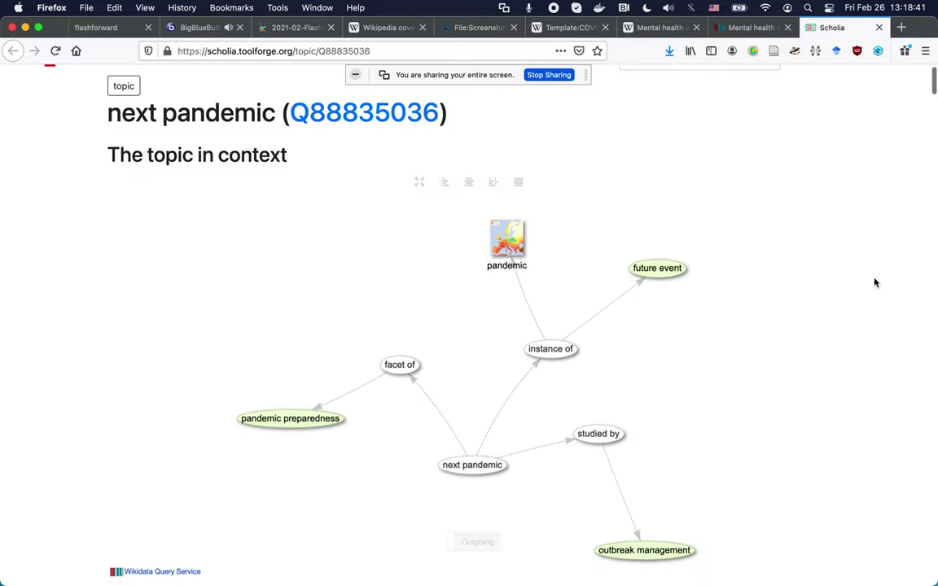
scroll(875, 282, "down", 5)
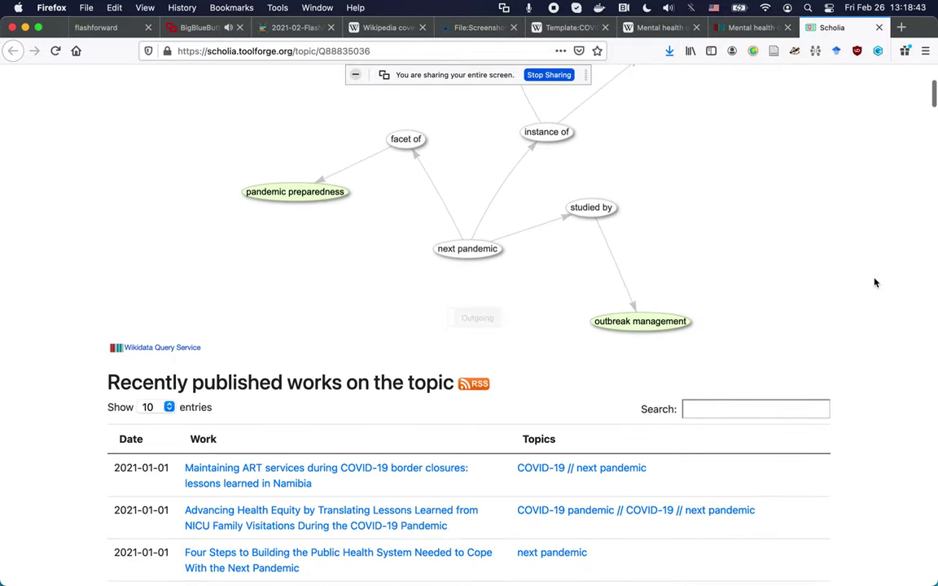
scroll(875, 283, "down", 3)
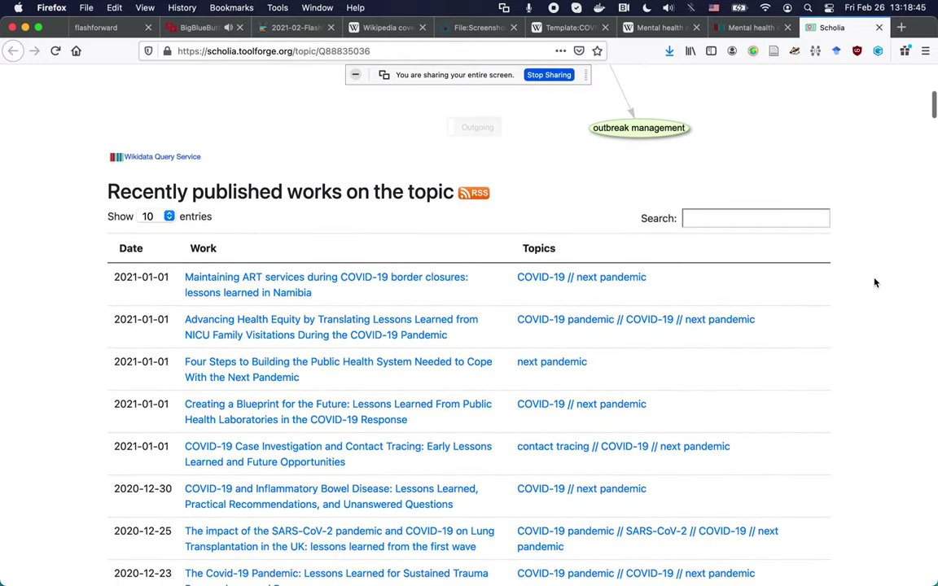
scroll(875, 282, "down", 2)
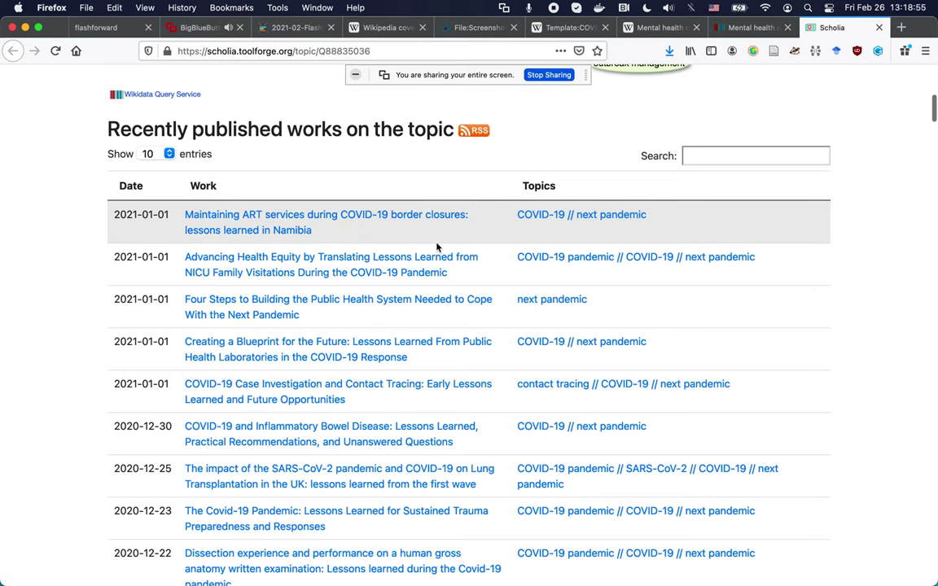
scroll(438, 247, "down", 1)
scroll(437, 248, "down", 3)
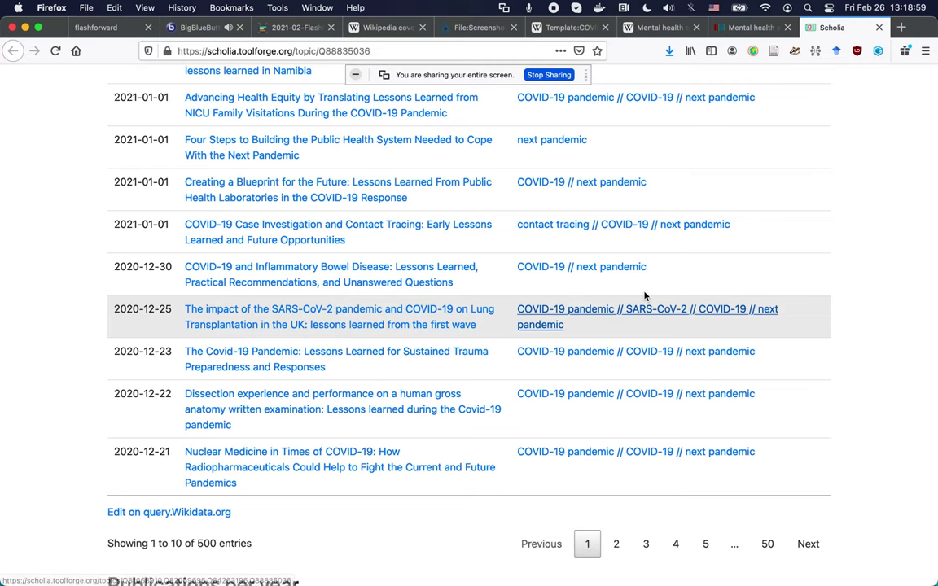
- Inspect the 2020 bar in the Publications per year chart and read the earliest published works on "next pandemic"
scroll(886, 250, "down", 10)
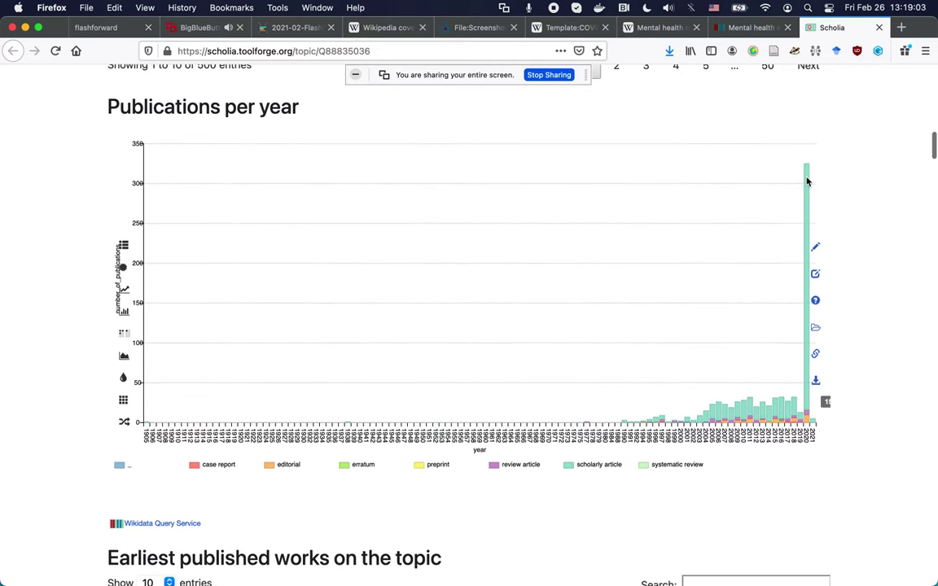
mouse_move(807, 181)
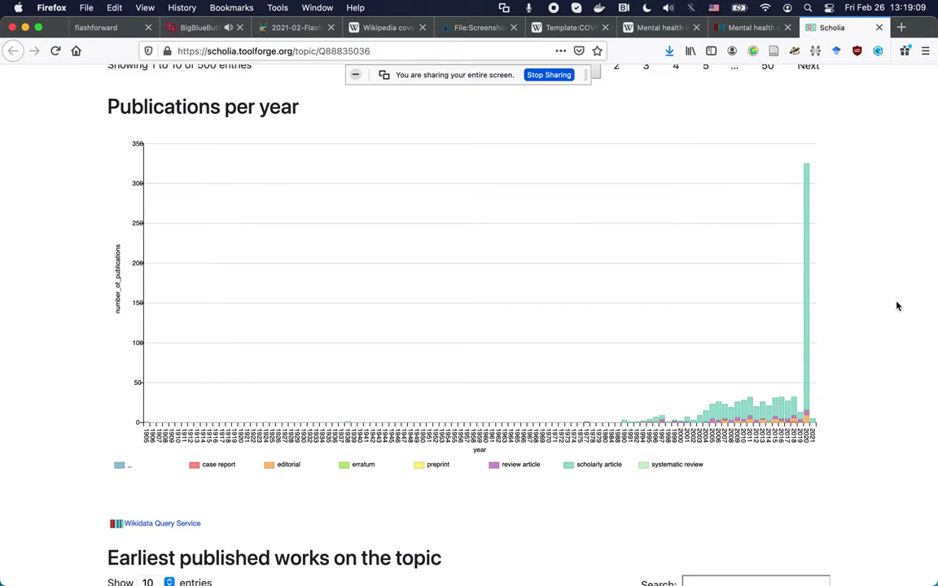
scroll(897, 306, "down", 3)
scroll(898, 307, "down", 5)
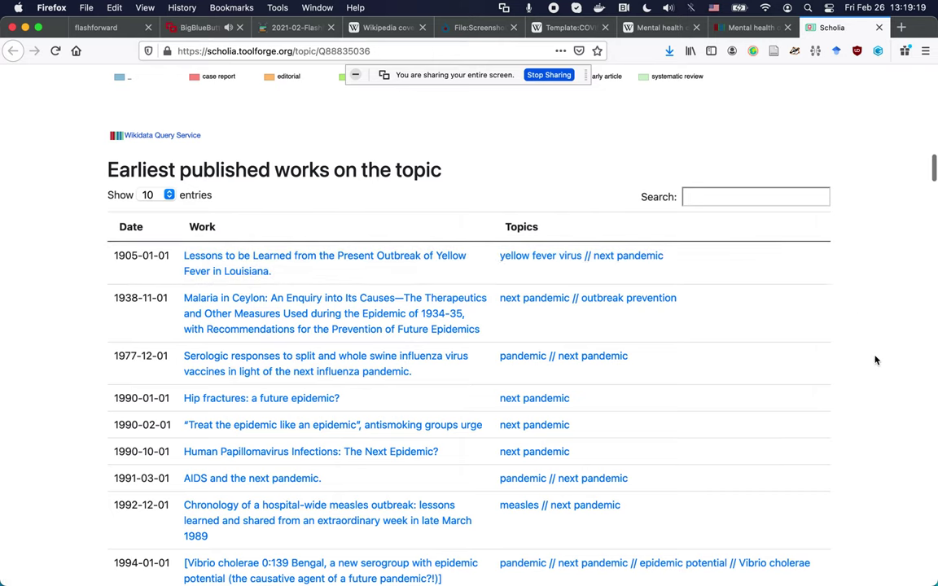
scroll(875, 360, "down", 2)
scroll(875, 360, "down", 1)
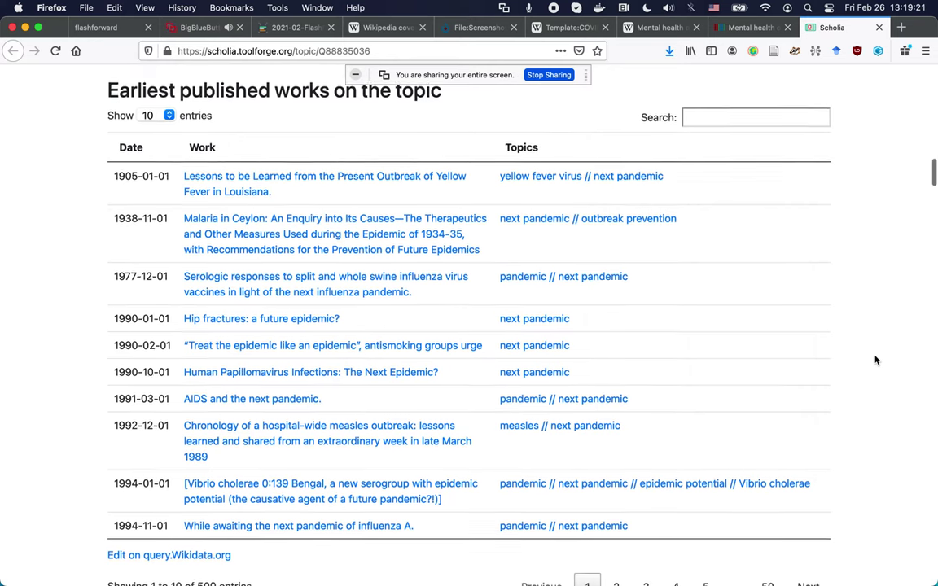
- Look over the authors publishing about "next pandemic" and return to the start of the profile
scroll(875, 359, "down", 5)
scroll(875, 360, "down", 4)
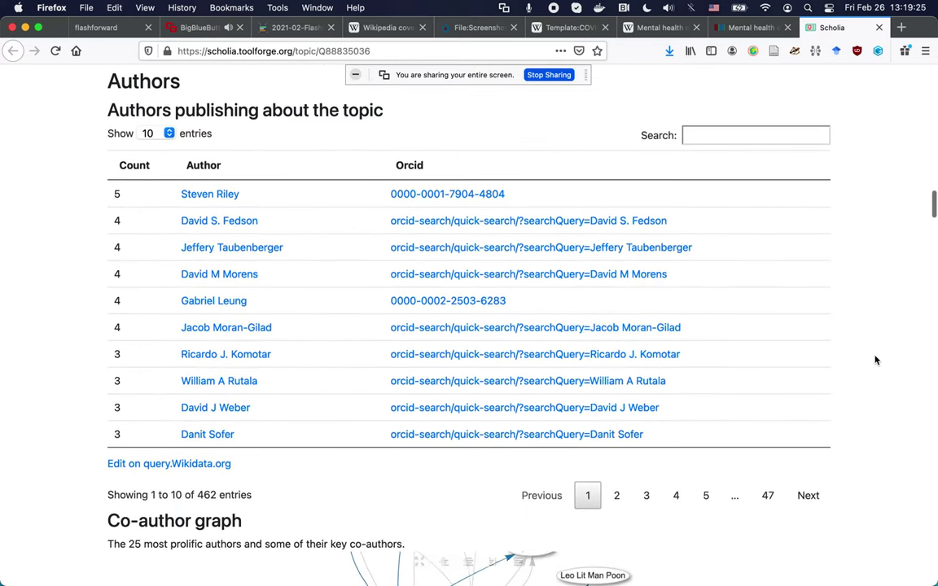
scroll(876, 360, "down", 3)
scroll(875, 360, "down", 8)
scroll(875, 360, "down", 3)
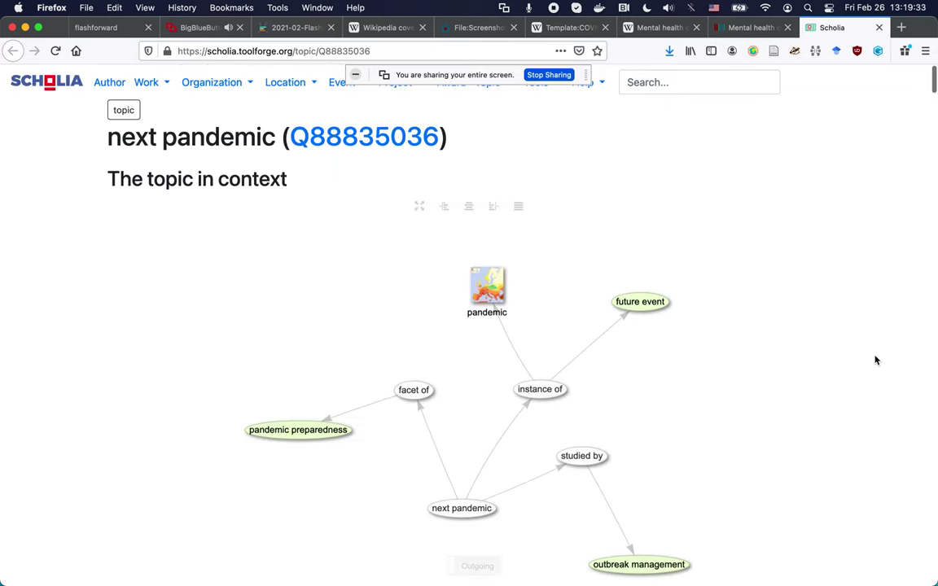
left_click(310, 51)
double_click(313, 51)
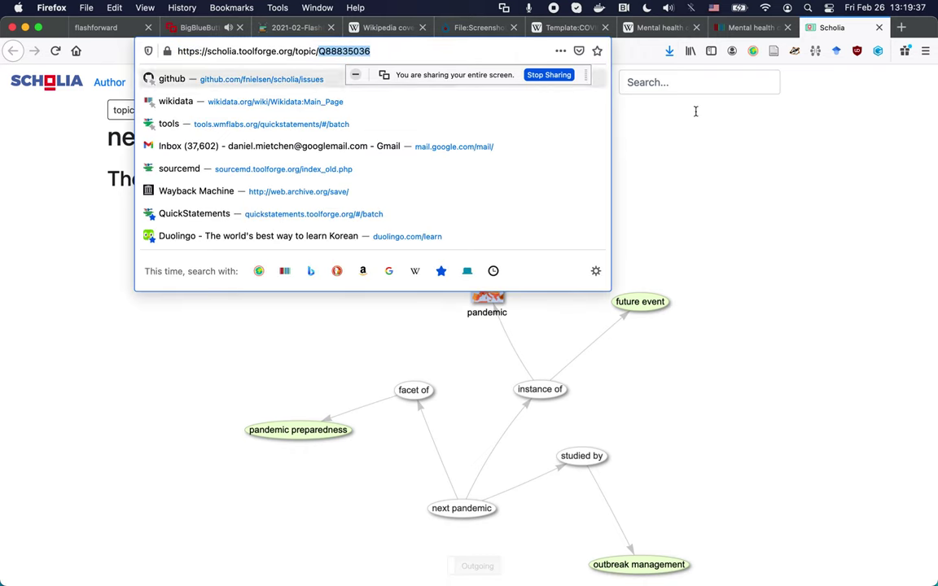
left_click(845, 236)
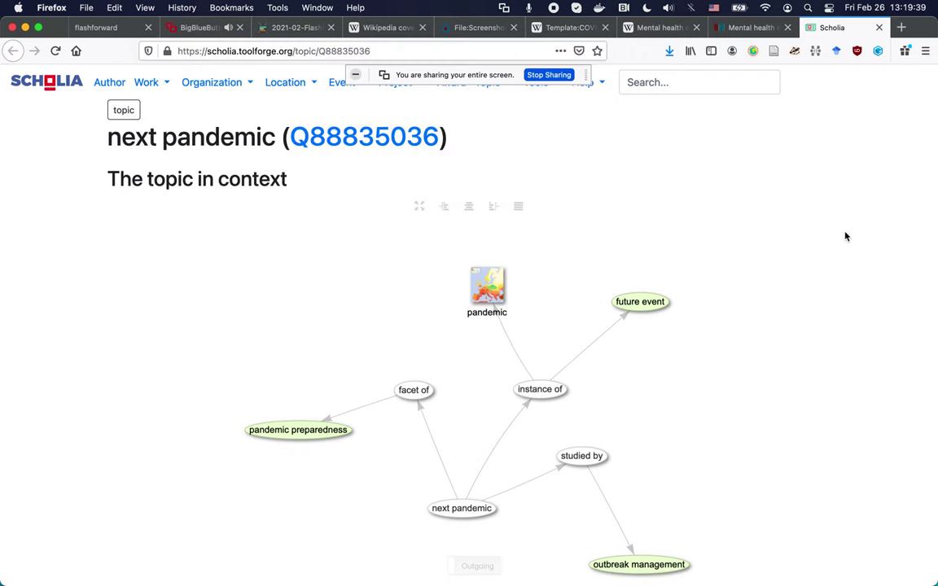
- Examine the map of organizations and the table of authors cited from works on "next pandemic"
scroll(845, 236, "down", 15)
scroll(873, 243, "up", 5)
scroll(878, 251, "up", 10)
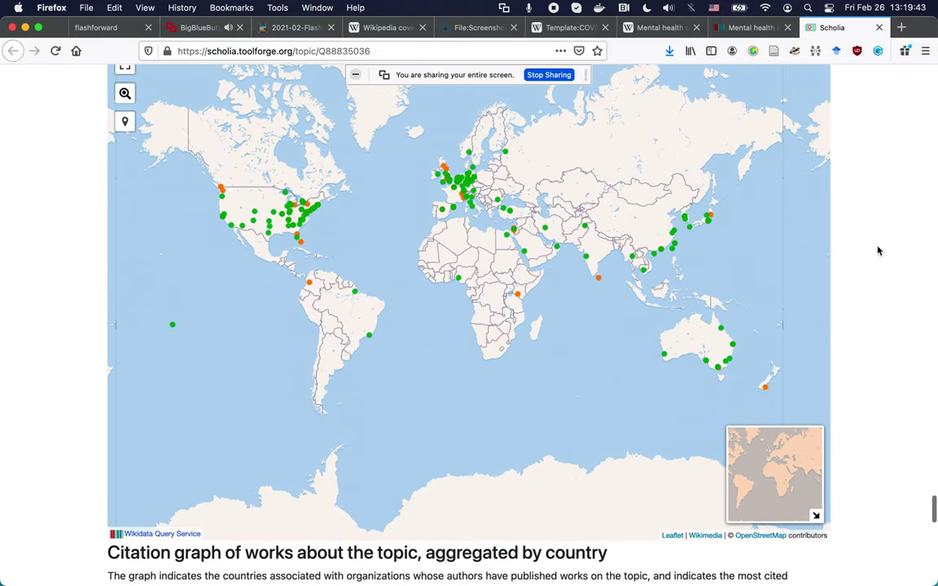
scroll(878, 251, "up", 5)
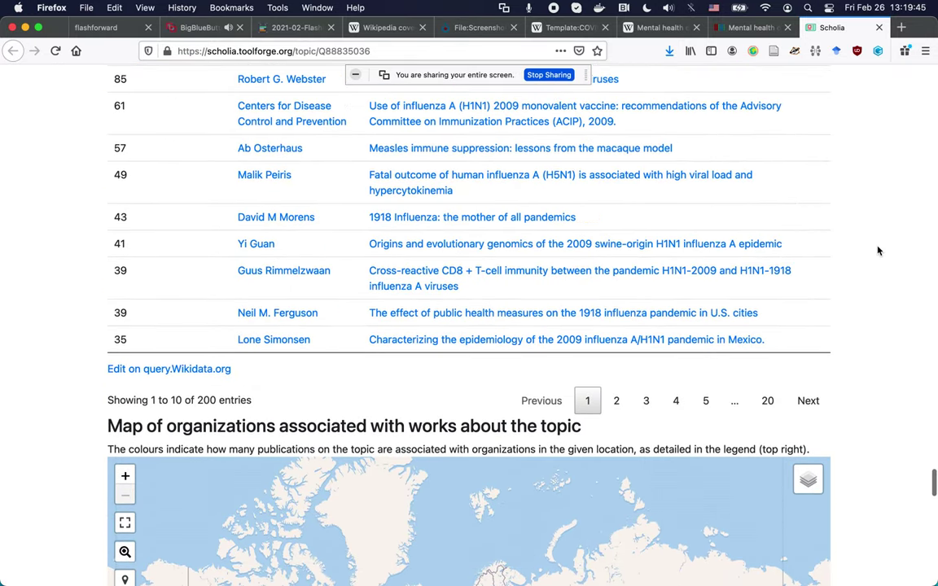
scroll(878, 251, "up", 1)
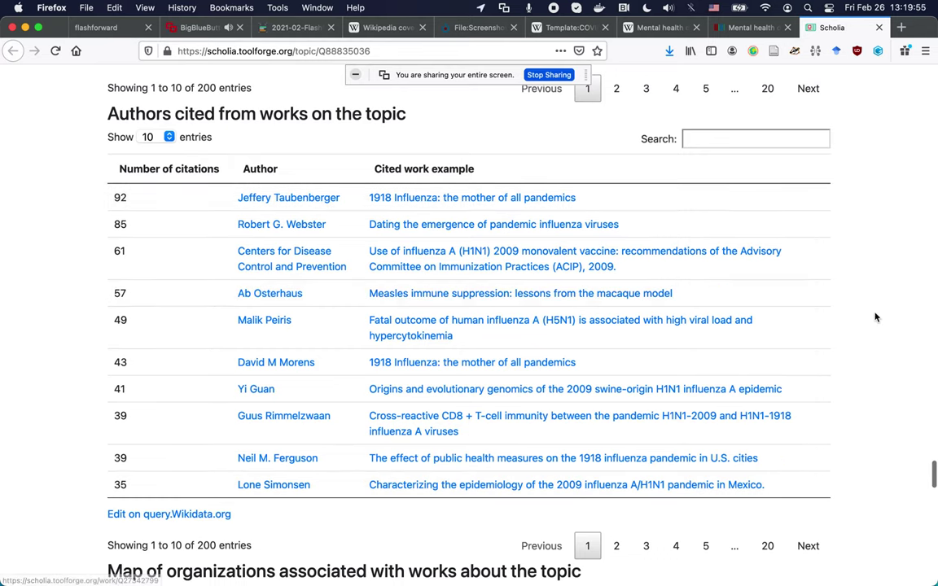
- Close the "next pandemic" Scholia profile, the Wikidata item and the Wikipedia article on mental health during the pandemic
key("super+w")
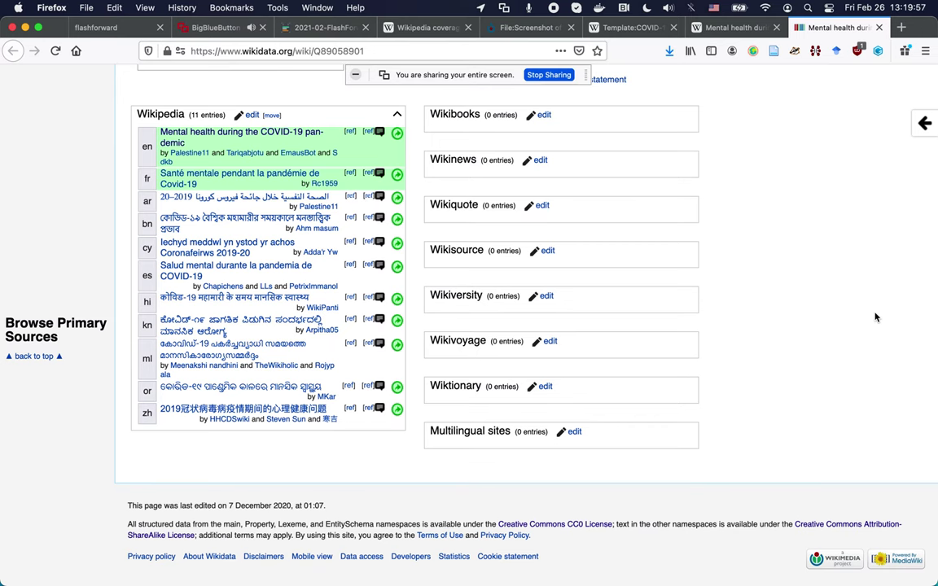
key("super+w")
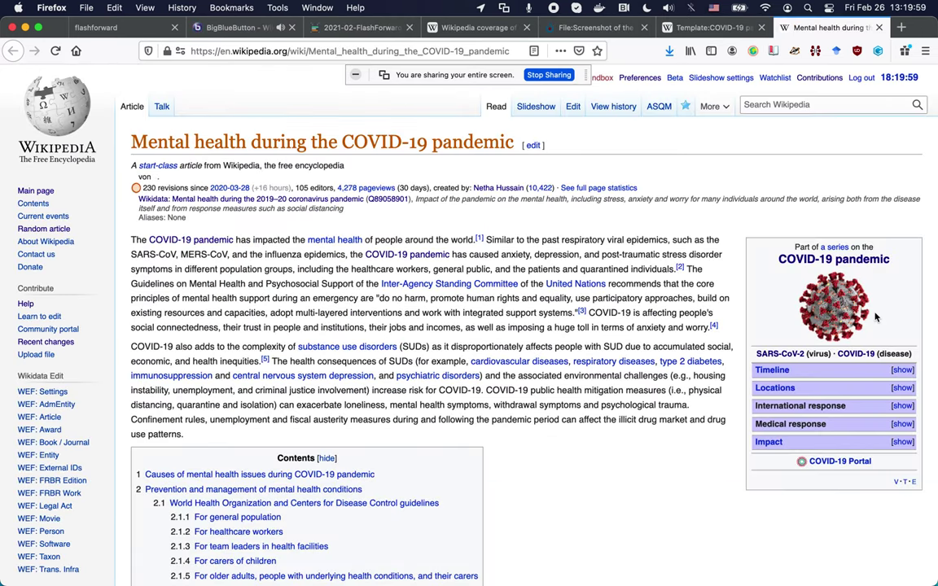
key("super+w")
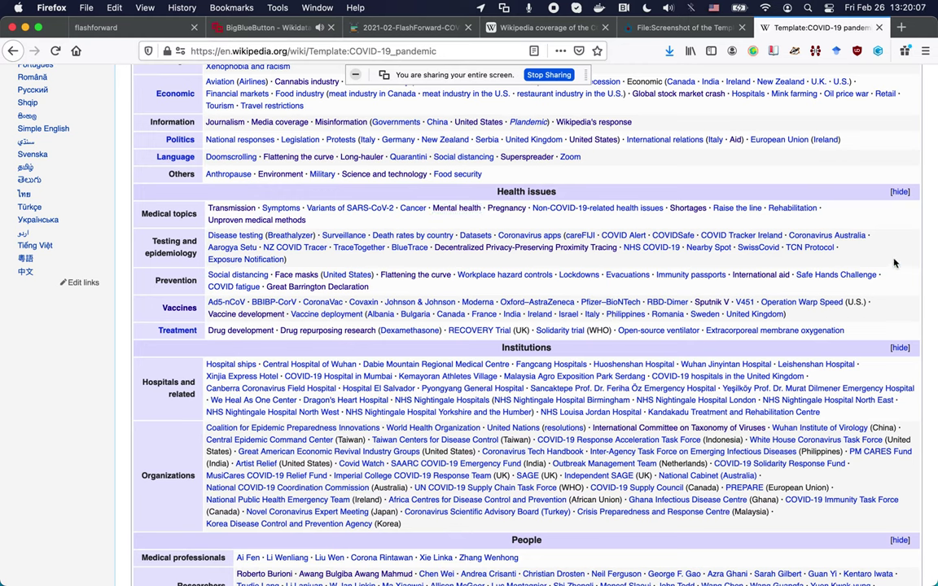
- Switch to the session's Etherpad and read the starting points listed under Discussion
key("ctrl+Tab")
key("ctrl+Tab")
key("ctrl+Tab")
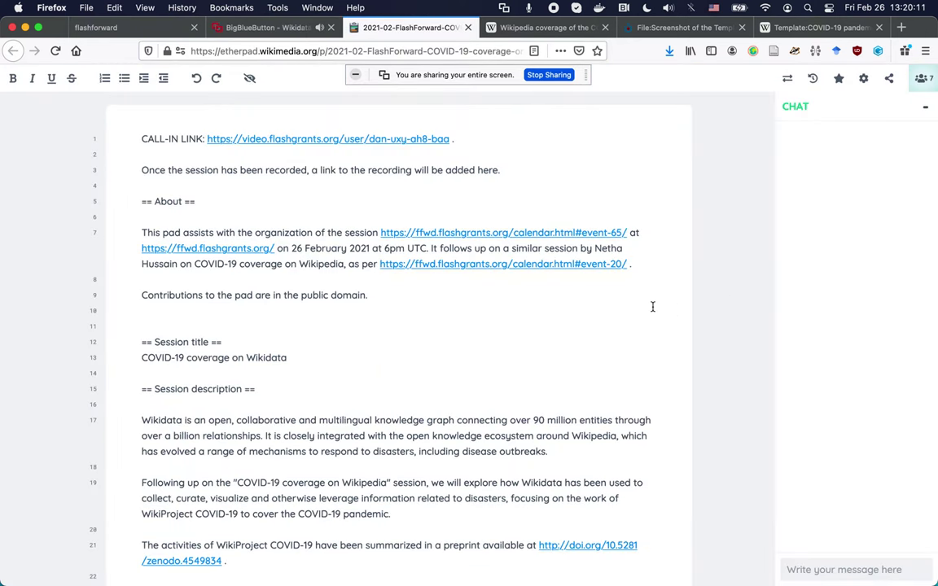
scroll(555, 331, "down", 10)
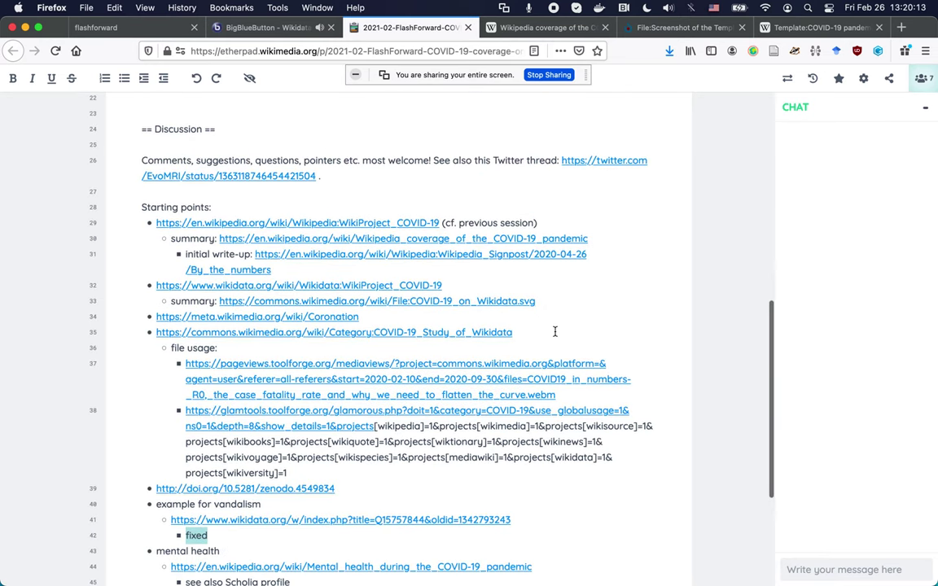
scroll(555, 331, "down", 3)
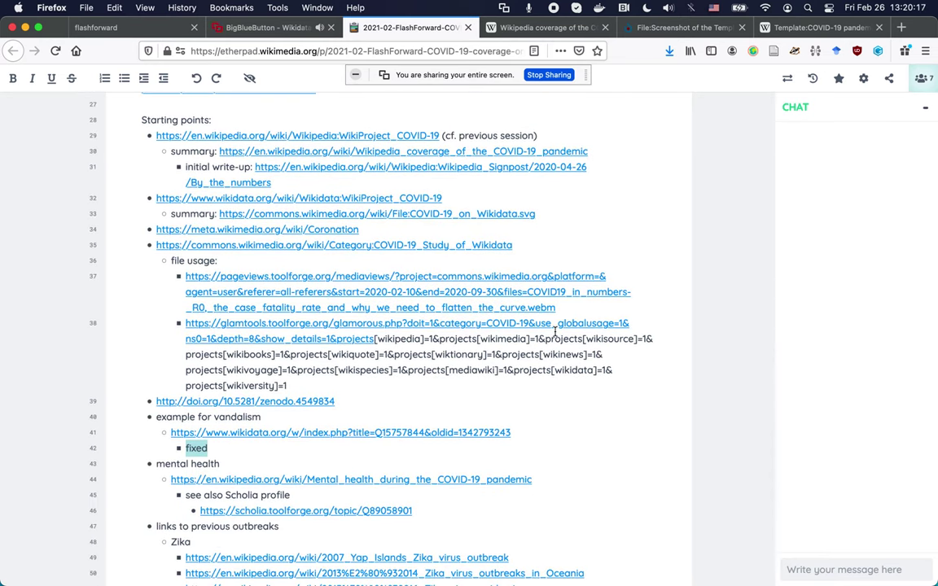
- Check the public chat in the BigBlueButton session, and return to the Etherpad to review the links to previous outbreaks
key("ctrl+shift+Tab")
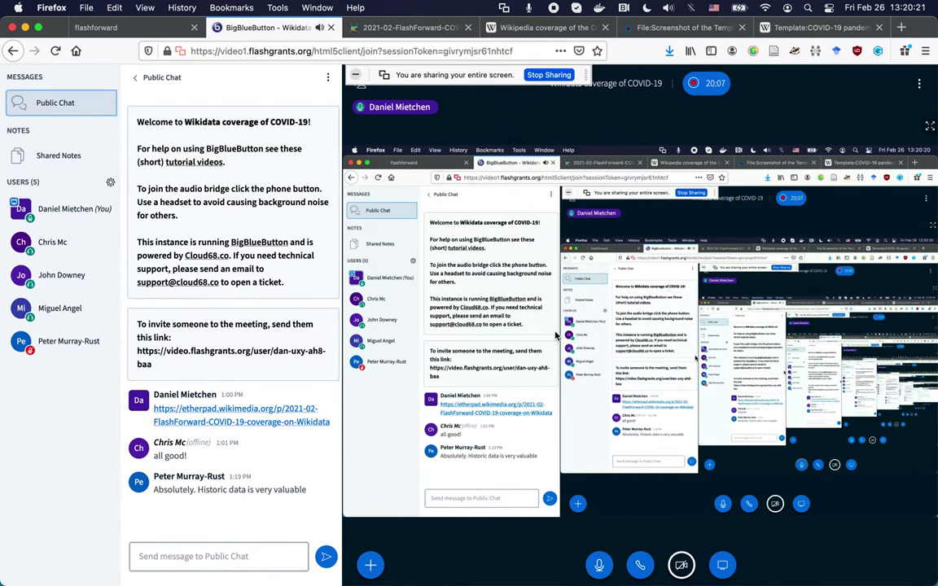
key("ctrl+Tab")
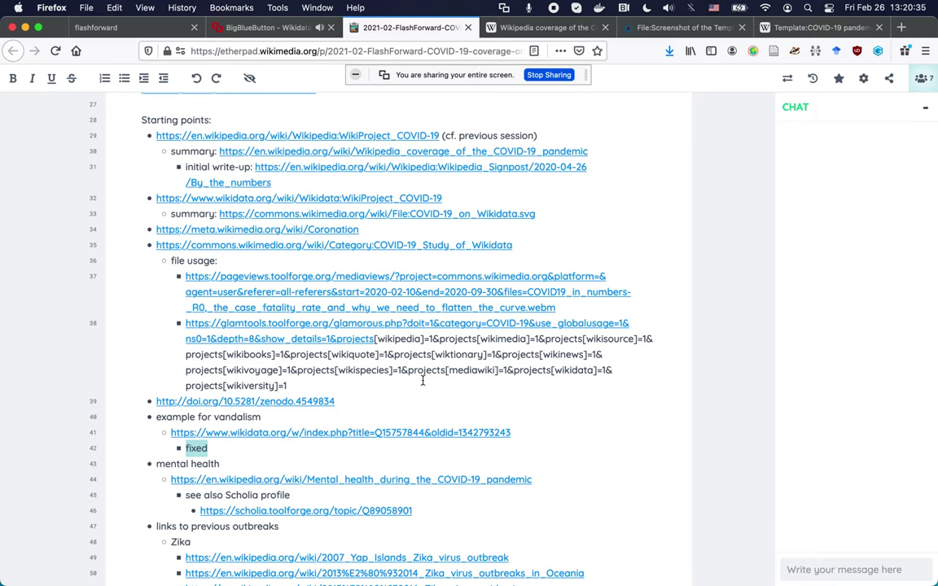
scroll(423, 380, "down", 4)
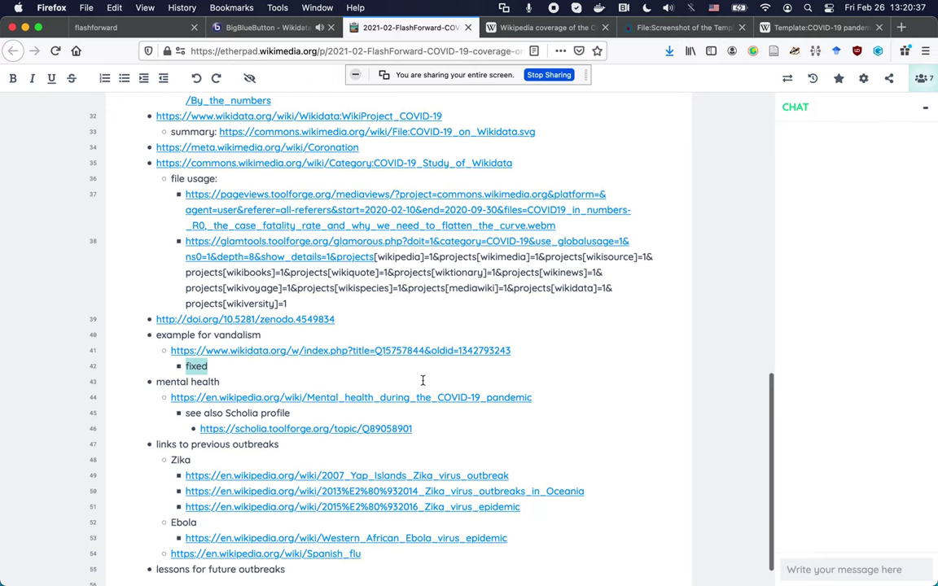
scroll(423, 381, "up", 2)
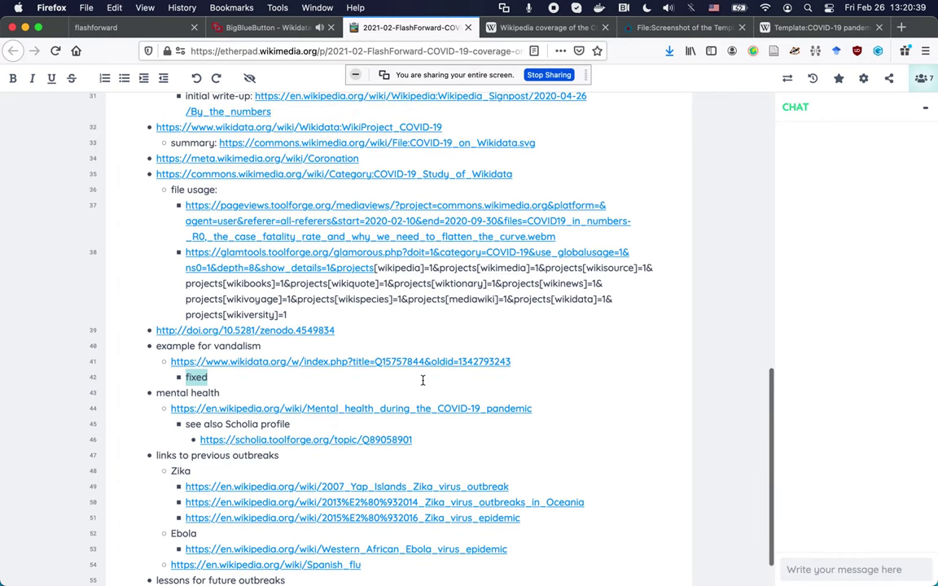
scroll(423, 380, "down", 2)
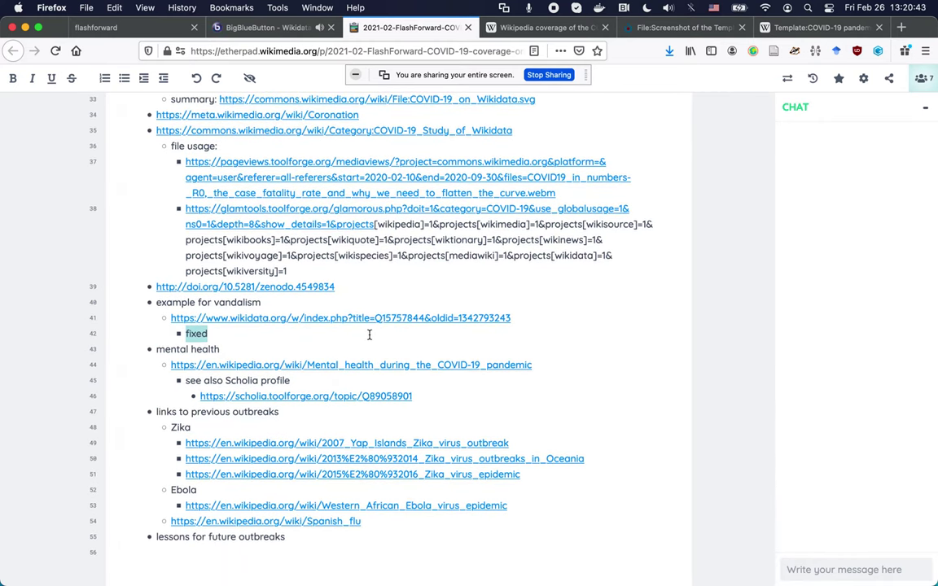
- Return to the starting points in the Etherpad notes and open the COVID-19 category on Wikimedia Commons
scroll(368, 335, "up", 1)
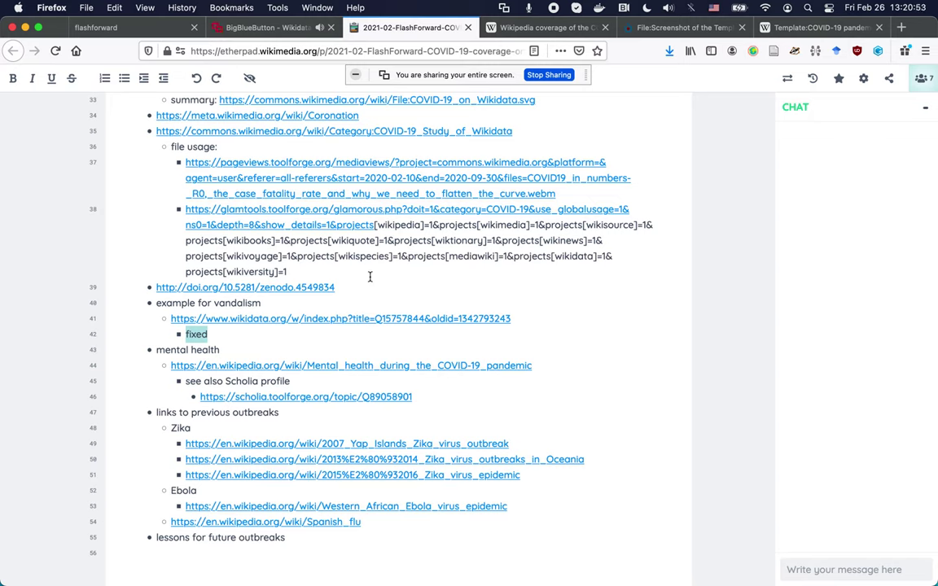
scroll(370, 277, "up", 1)
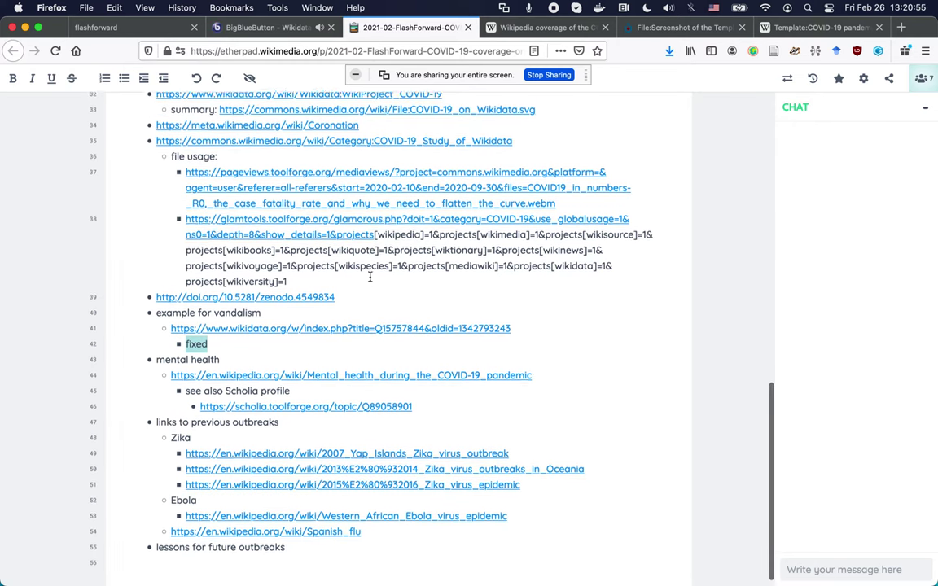
scroll(161, 237, "up", 1)
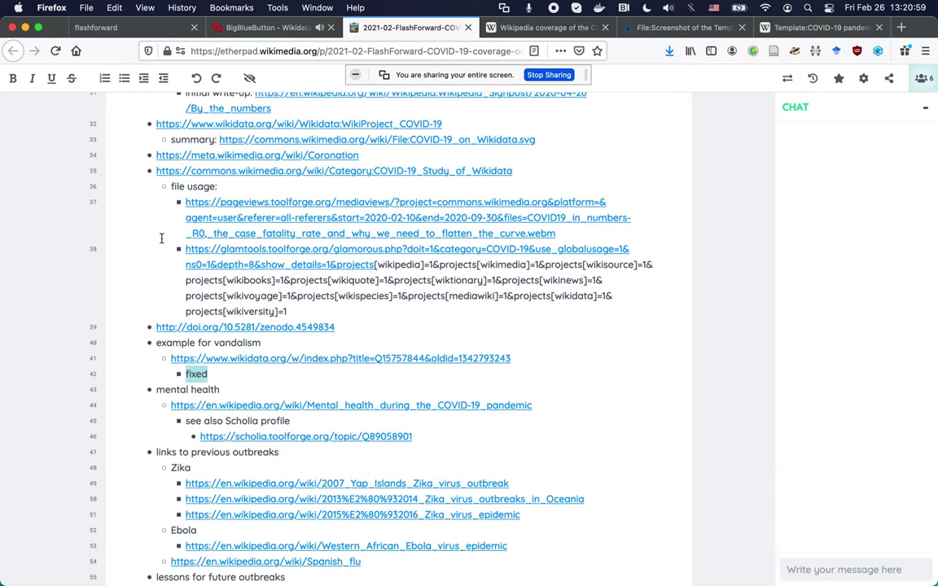
scroll(162, 238, "up", 5)
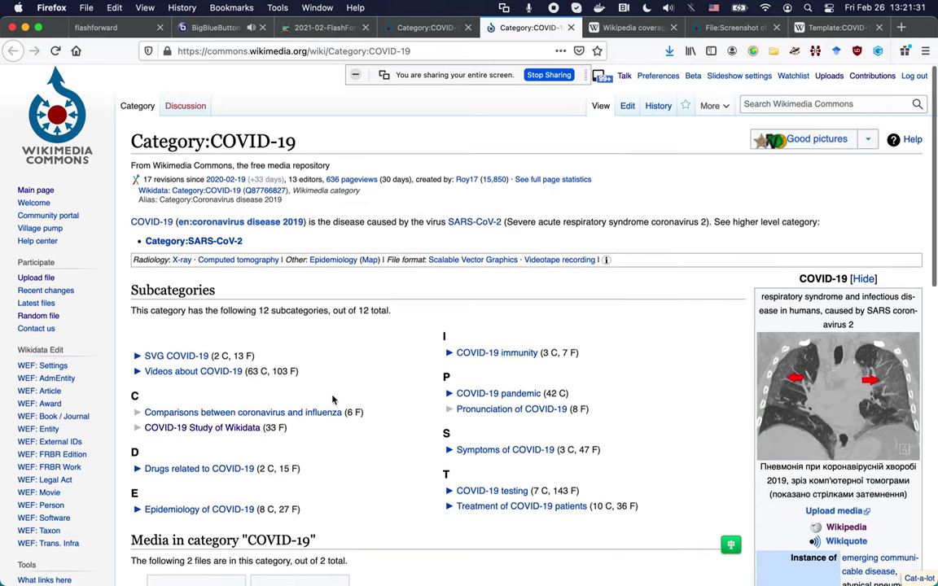
- Look through the subcategories and media files of the COVID-19 category on Commons
scroll(331, 399, "down", 2)
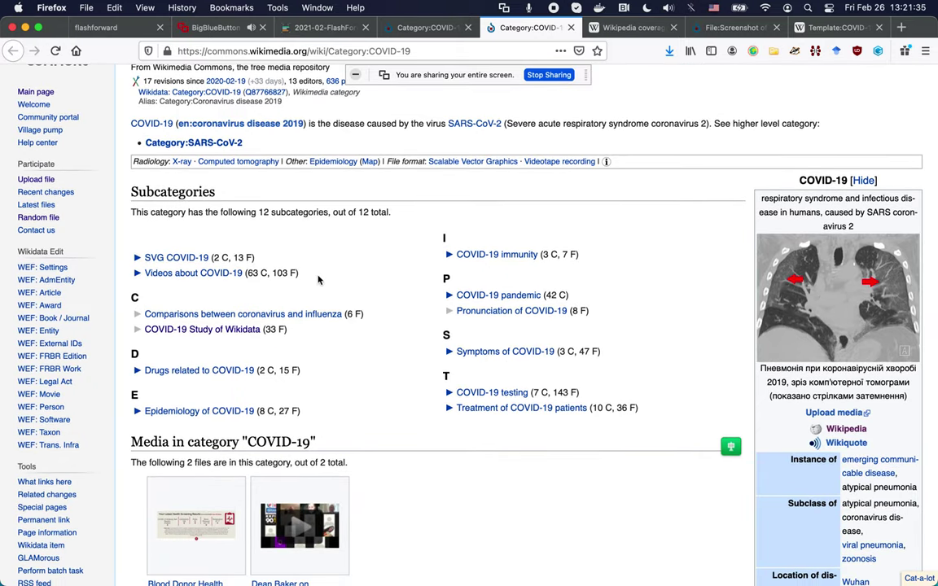
scroll(386, 376, "down", 2)
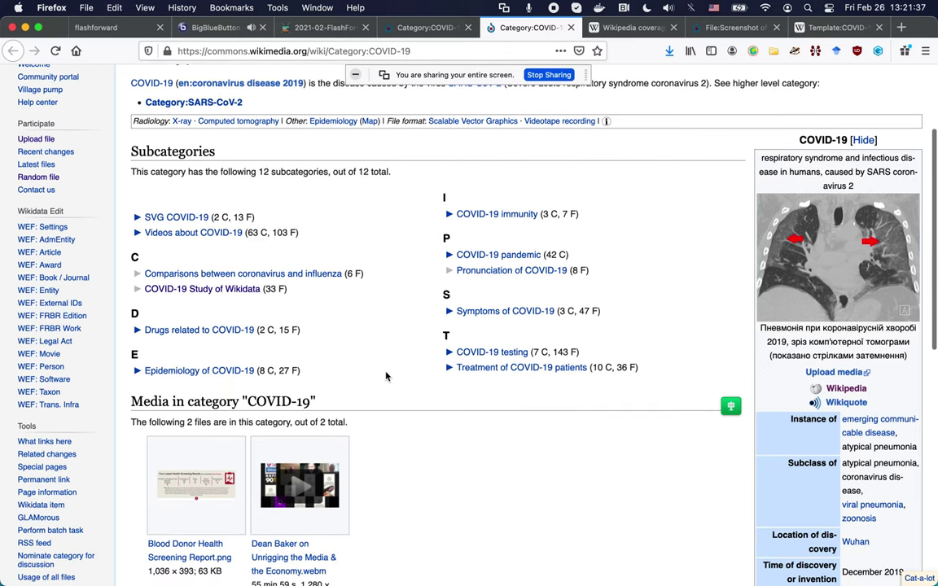
scroll(386, 376, "down", 3)
scroll(386, 376, "up", 6)
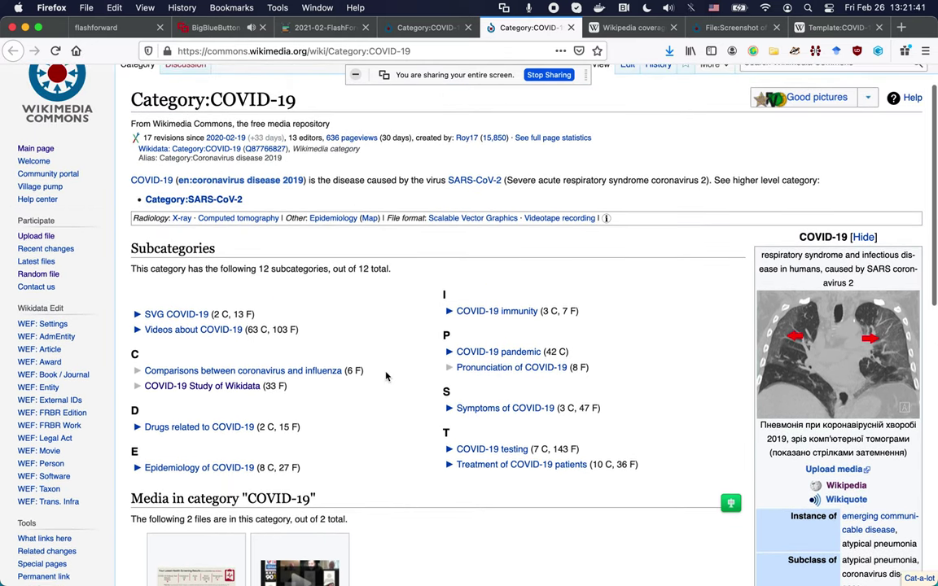
- Return to the Etherpad and open the Mediaviews analysis of the "COVID19 in numbers" video from the file usage links
key("ctrl+shift+Tab")
key("ctrl+shift+Tab")
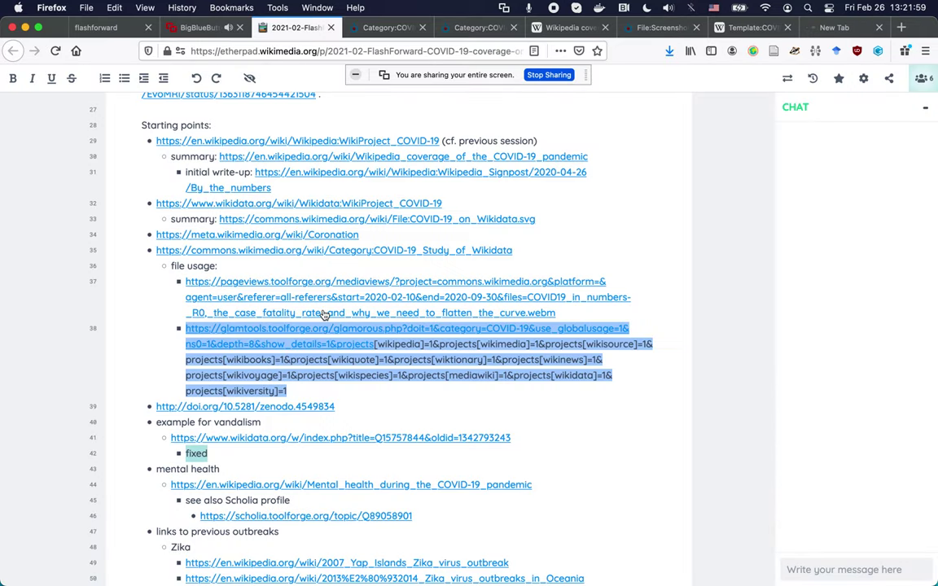
left_click(325, 314)
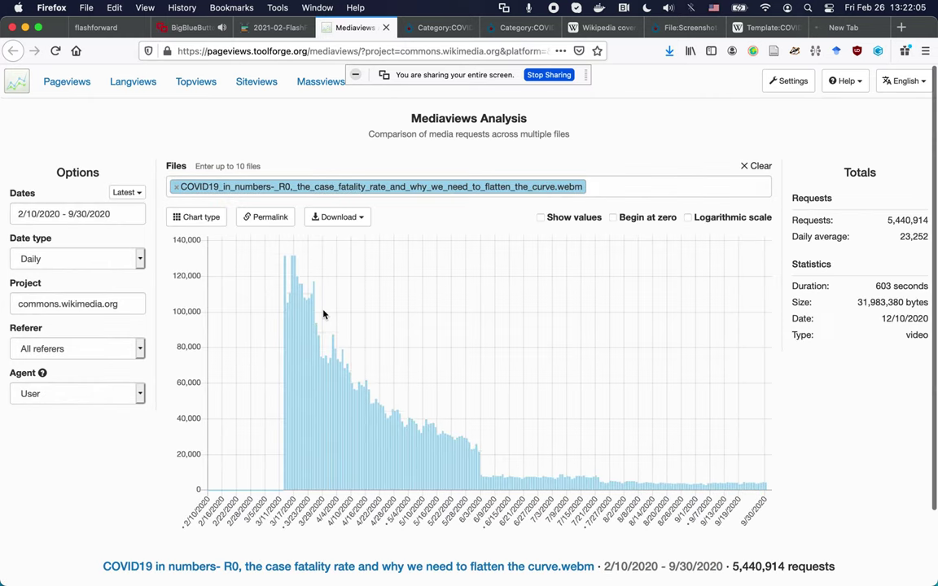
scroll(180, 454, "down", 3)
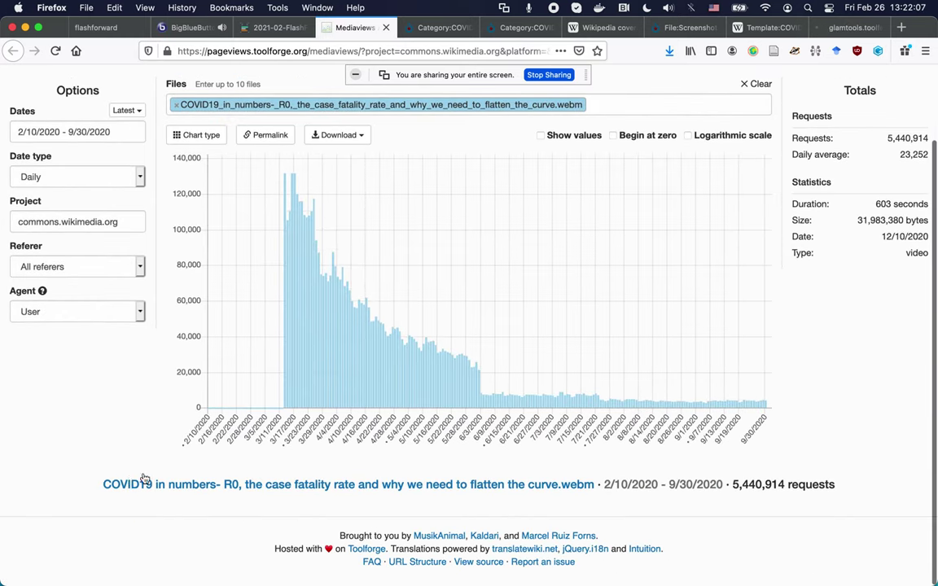
- Open the video's Commons file page in a new tab, and close the Mediaviews analysis after rechecking its totals
left_click(172, 485, "super")
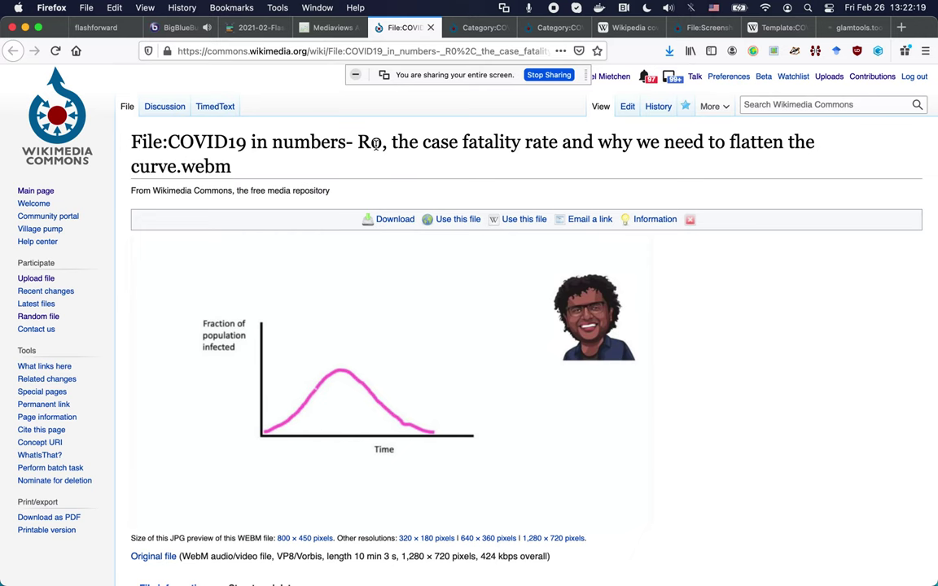
key("ctrl+shift+Tab")
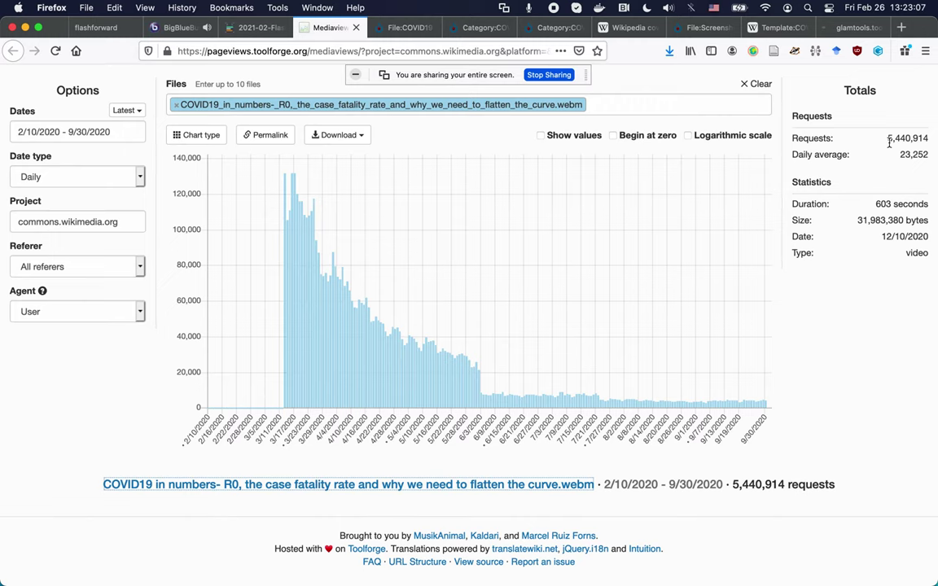
key("super+w")
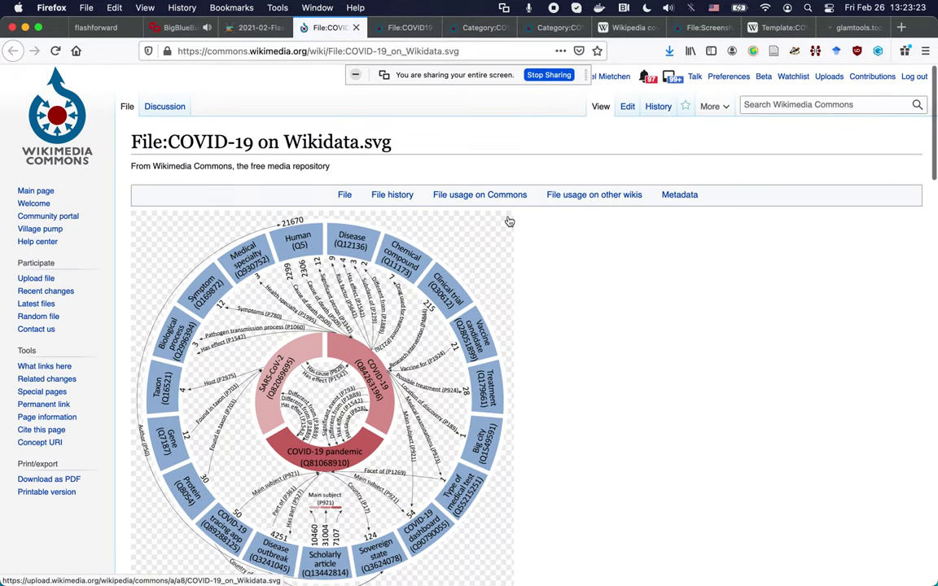
- Enlarge the Commons page of COVID-19 on Wikidata.svg to 133% and examine the full circular diagram
scroll(577, 284, "down", 1)
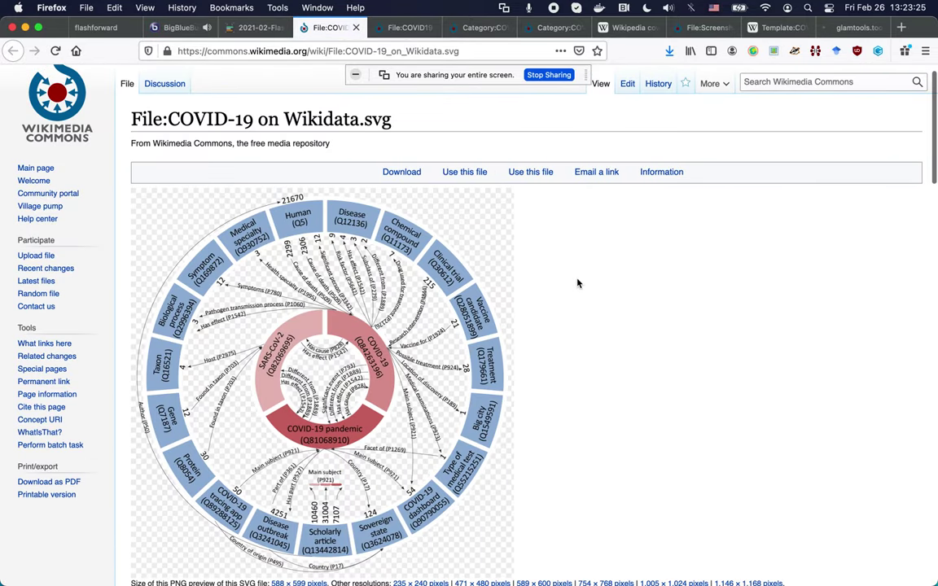
scroll(578, 283, "down", 1)
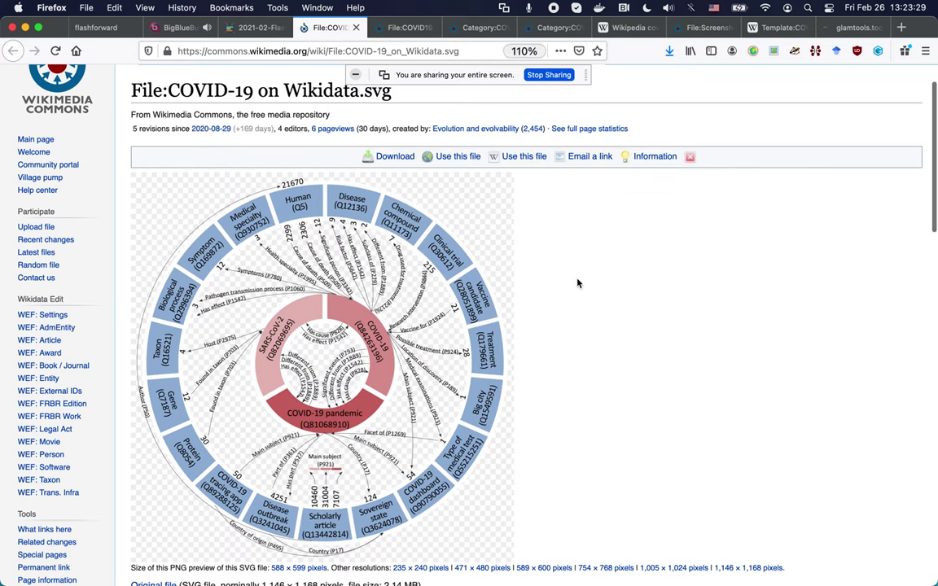
key("super+equal")
scroll(645, 287, "down", 1)
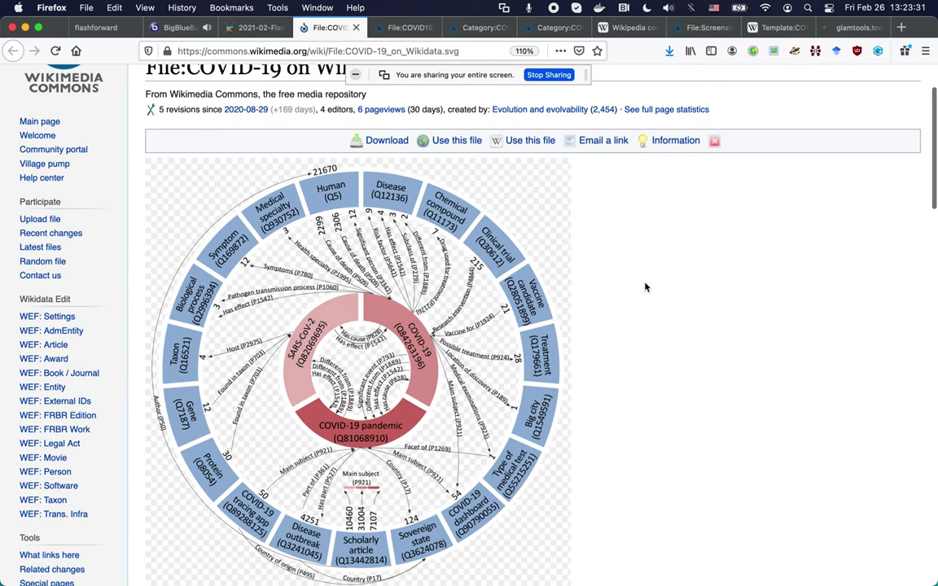
scroll(645, 287, "down", 1)
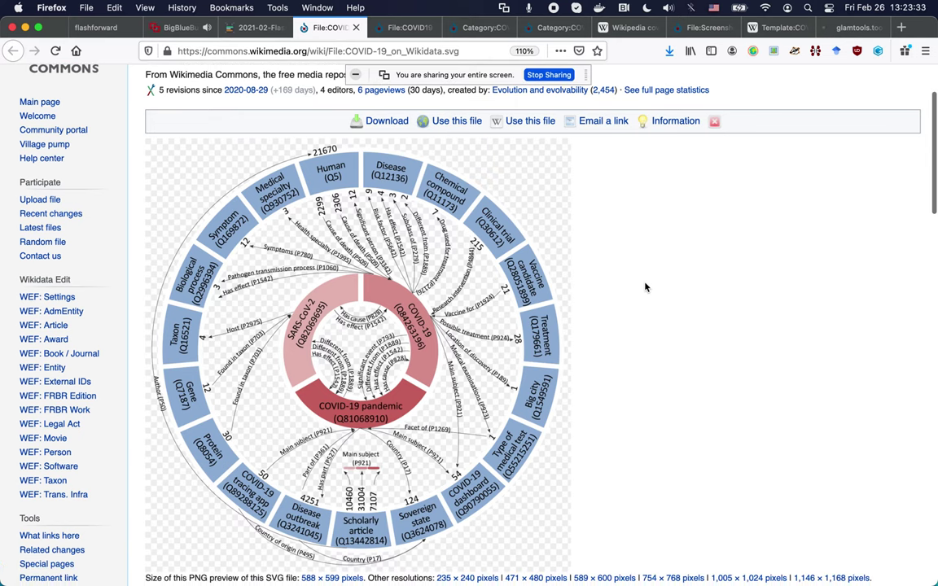
key("super+equal")
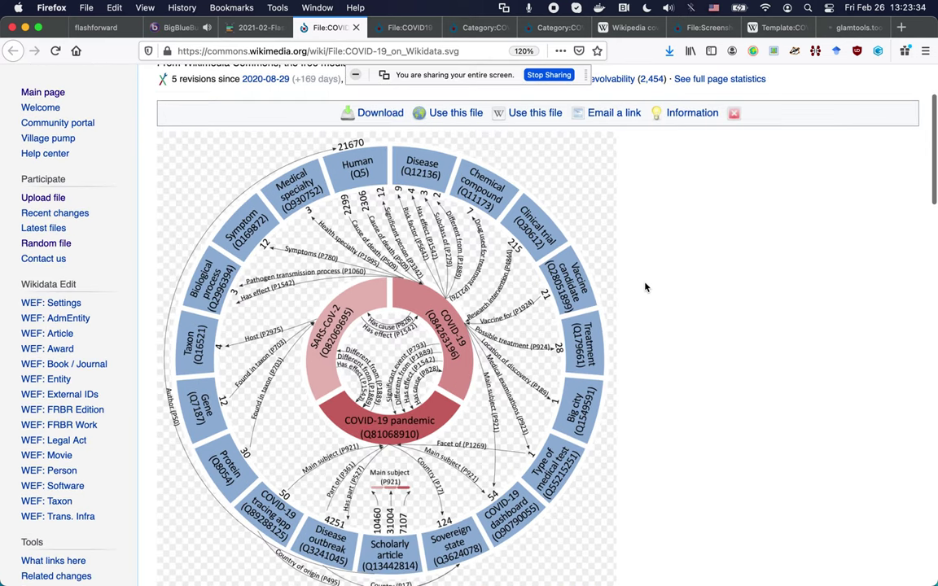
scroll(645, 286, "down", 2)
key("super+equal")
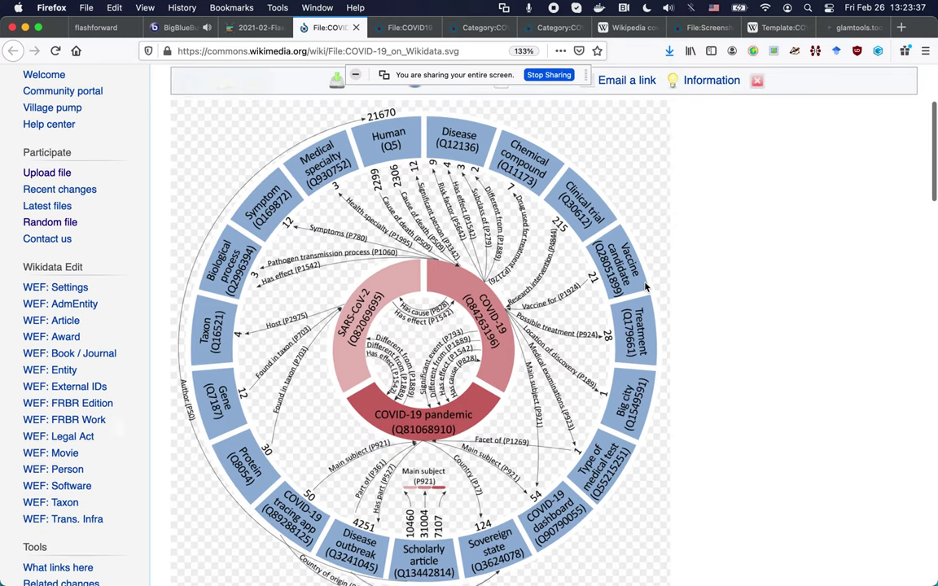
scroll(425, 261, "down", 1)
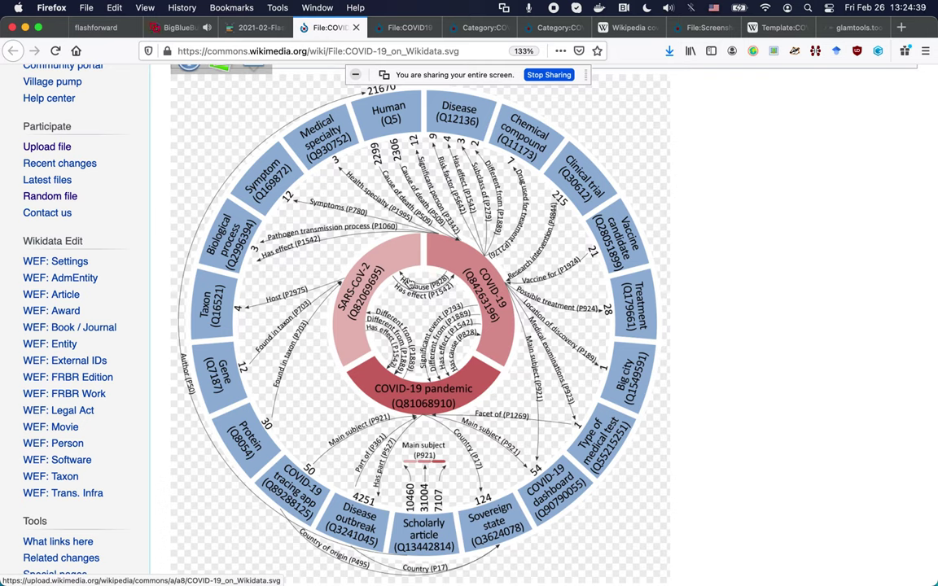
scroll(408, 282, "up", 1)
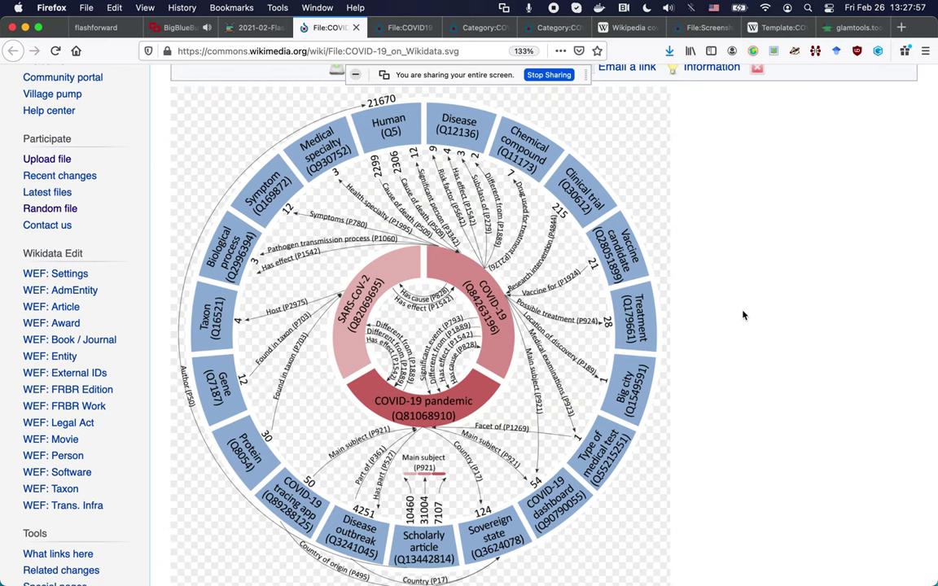
- Close the diagram page and highlight the number of files in the GLAMorous results for the COVID-19 category
key("ctrl+shift+Tab")
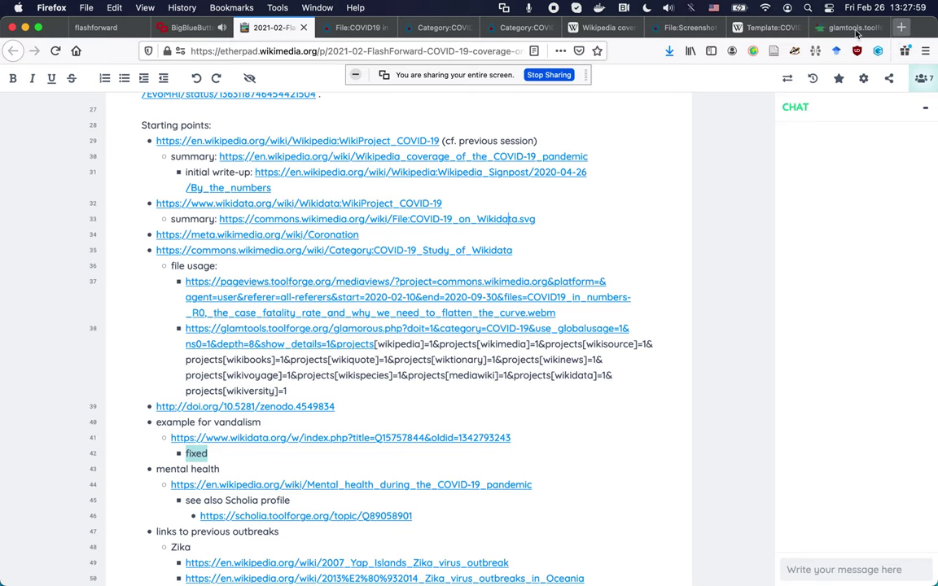
left_click(855, 29)
scroll(860, 260, "down", 1)
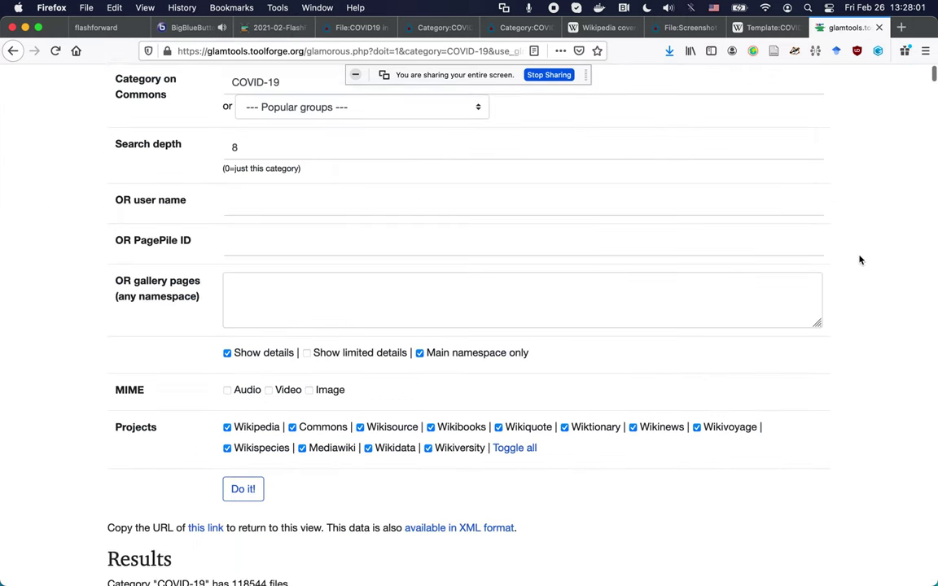
scroll(860, 259, "down", 5)
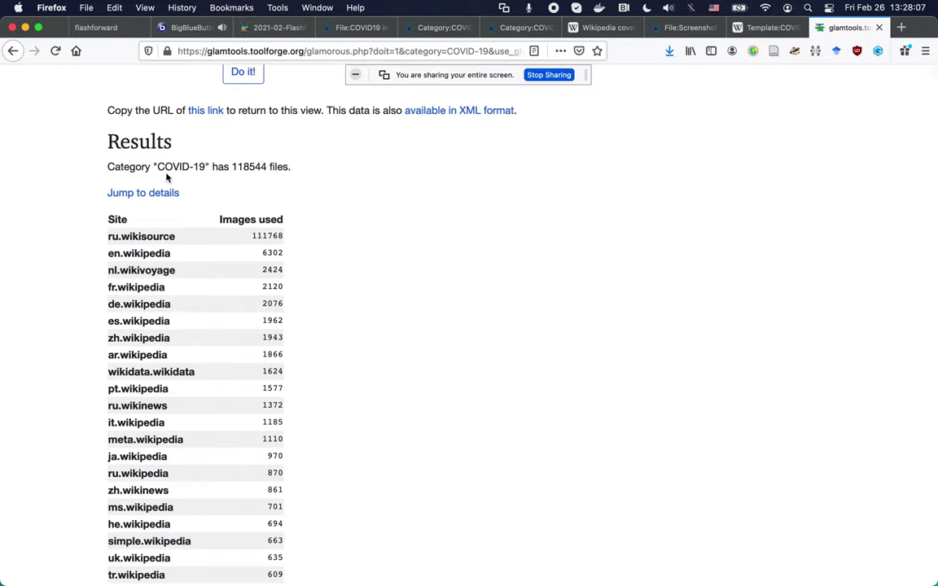
left_click_drag(249, 166, 231, 167)
- Examine the GLAMorous table of images used per site, from ru.wikisource down to the least-using wikis
scroll(285, 233, "down", 1)
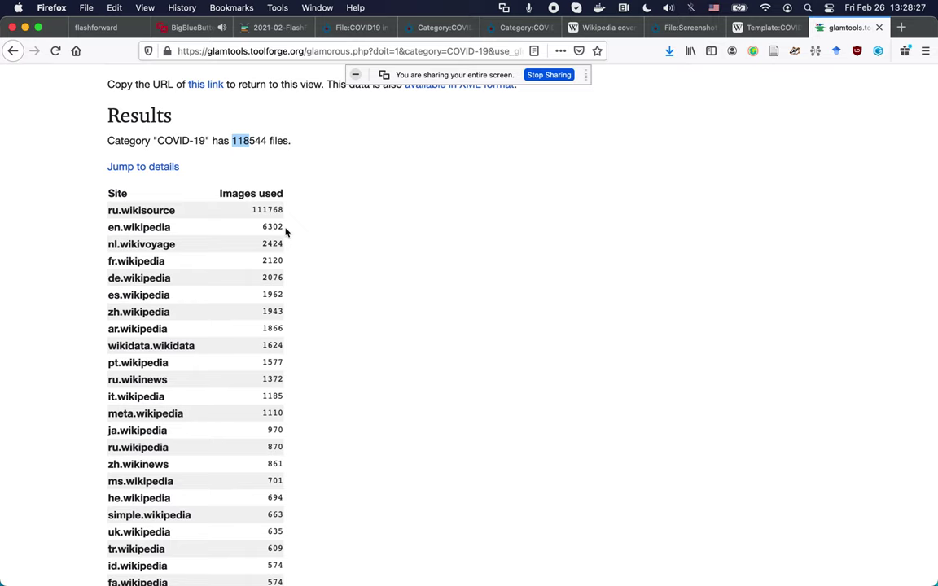
scroll(286, 232, "down", 2)
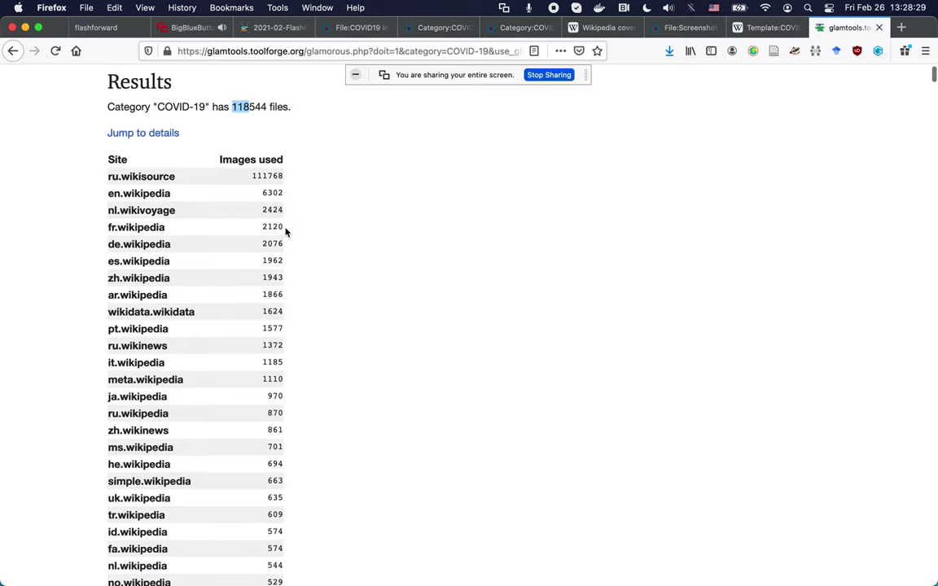
scroll(286, 232, "down", 20)
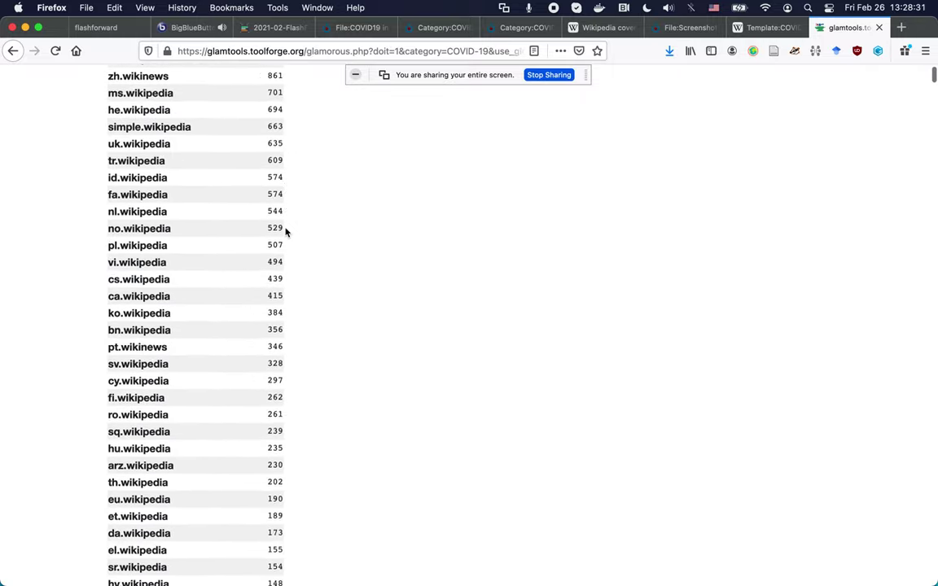
scroll(286, 232, "down", 20)
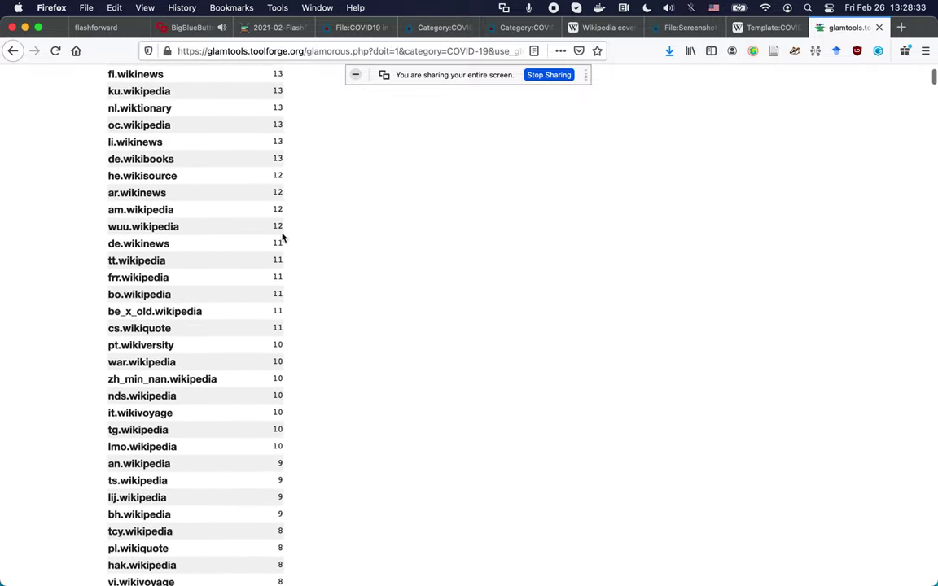
scroll(172, 330, "down", 20)
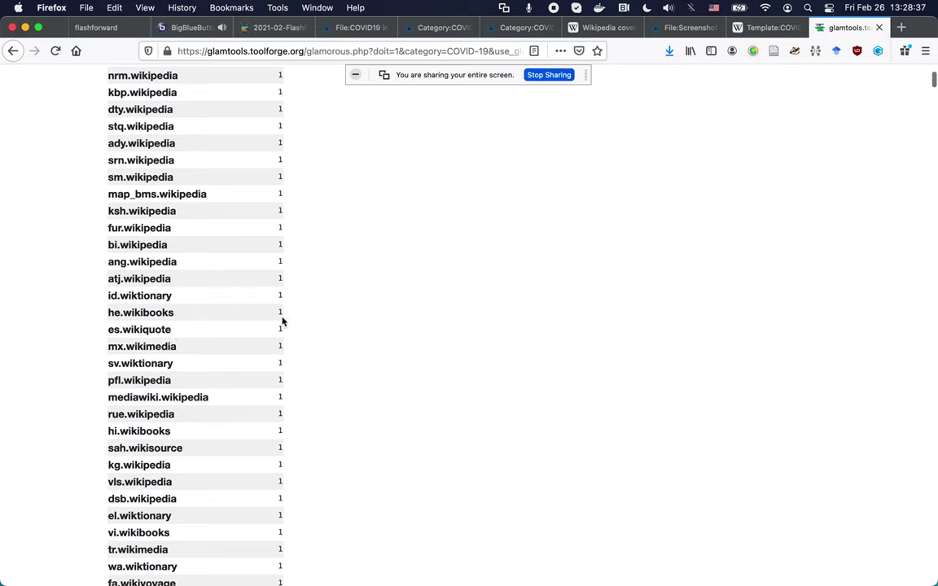
double_click(280, 312)
- Examine the usage details of SARS-CoV-2 without background.png across the different language wikis
scroll(59, 393, "down", 15)
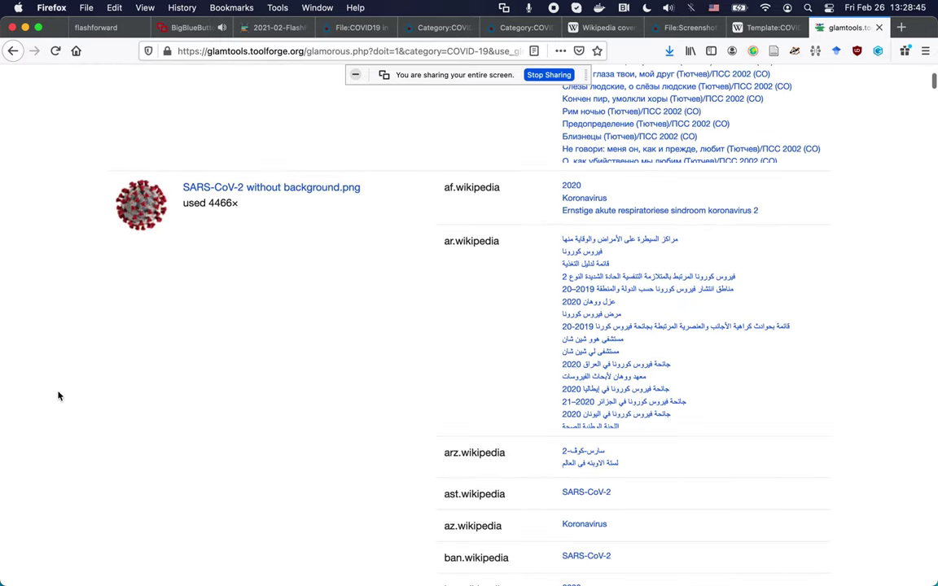
scroll(58, 397, "down", 2)
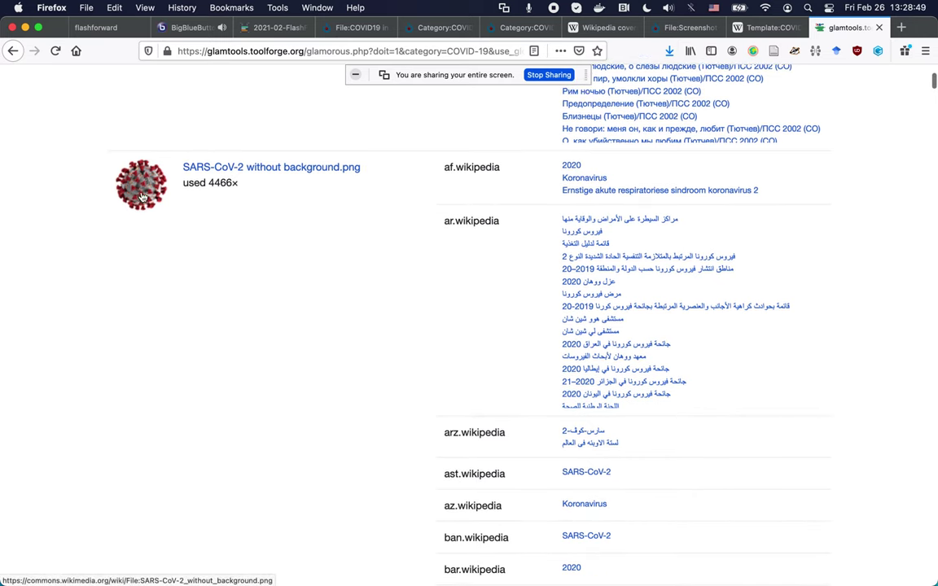
scroll(141, 323, "down", 10)
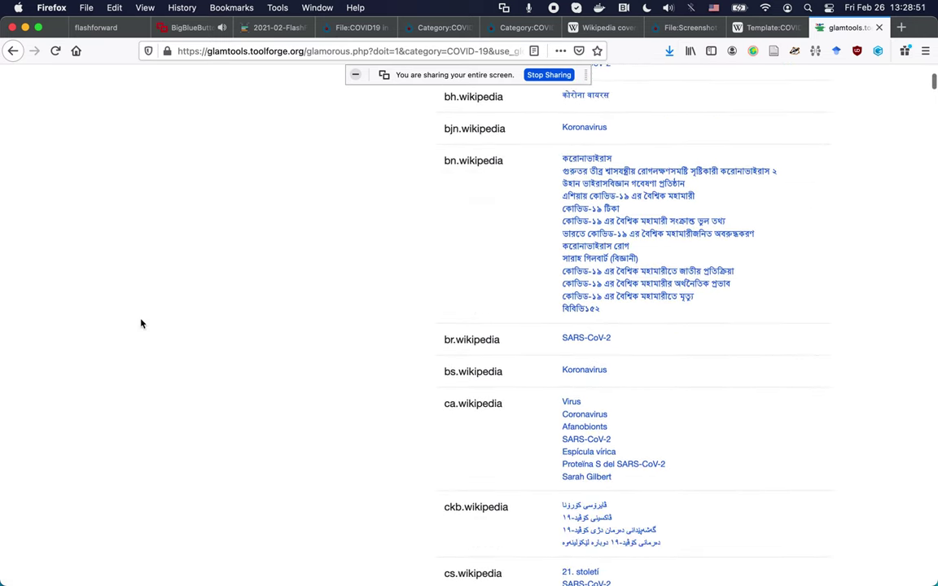
scroll(524, 320, "down", 10)
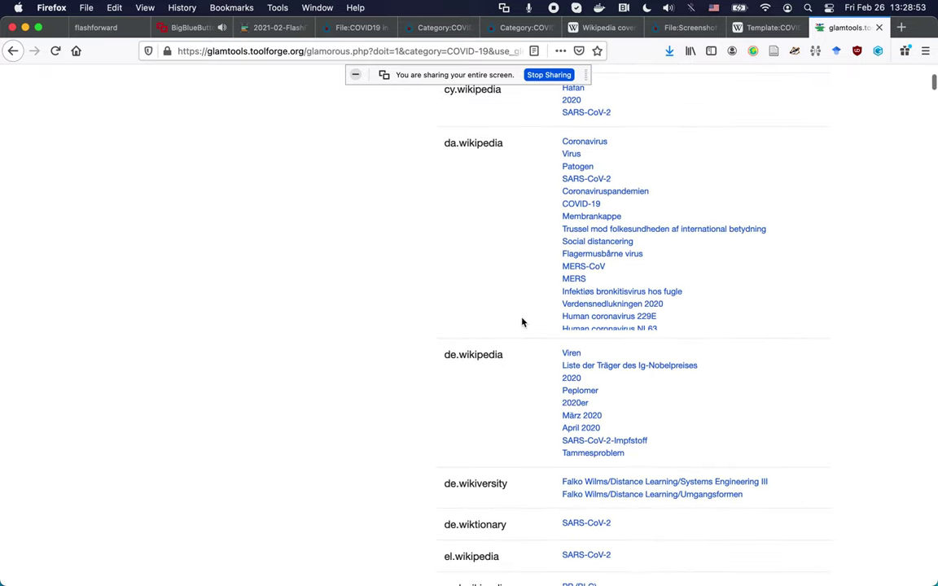
scroll(521, 322, "down", 15)
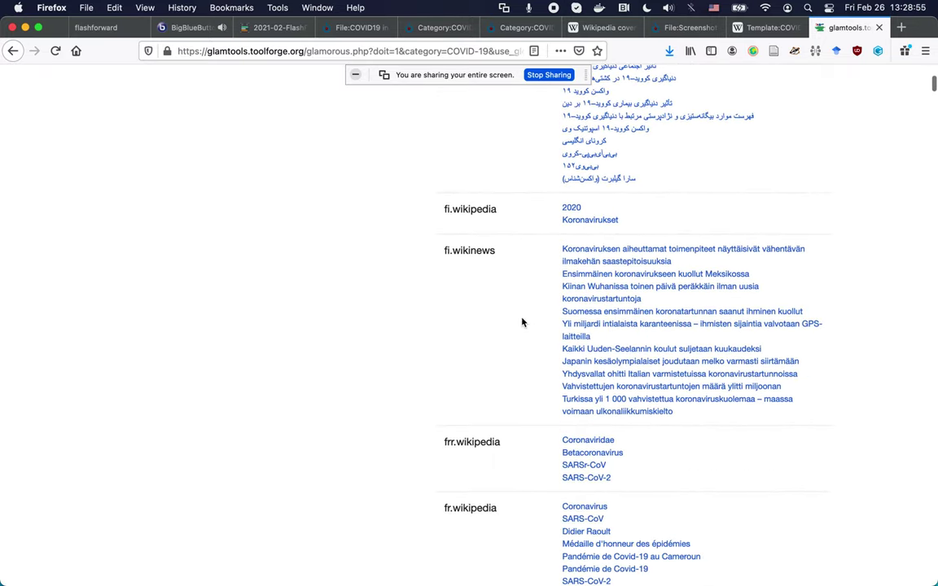
scroll(521, 323, "down", 15)
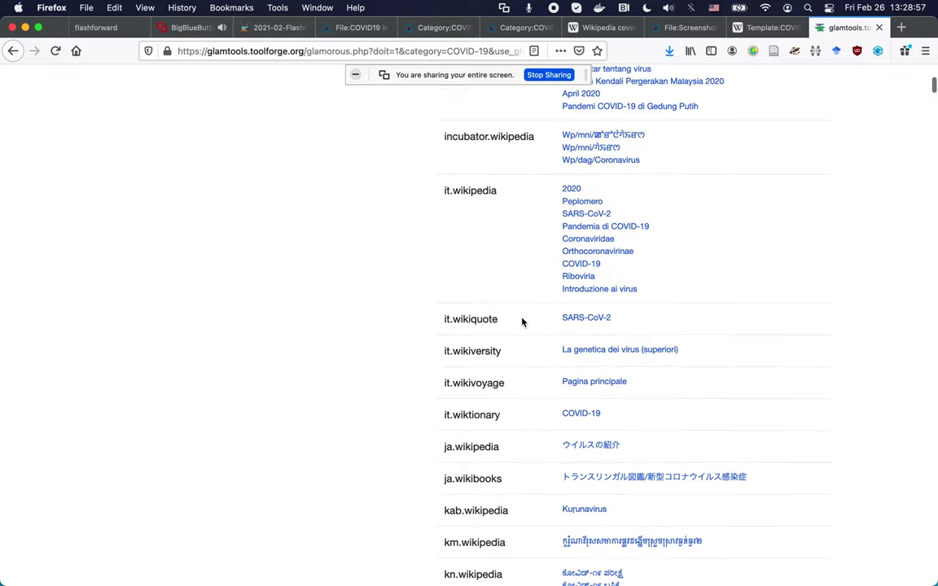
- Examine the usage details of SARS-CoV-2 (Wikimedia colors).svg and open the linked Wikidata item Q87748614 in a background tab
scroll(522, 322, "down", 15)
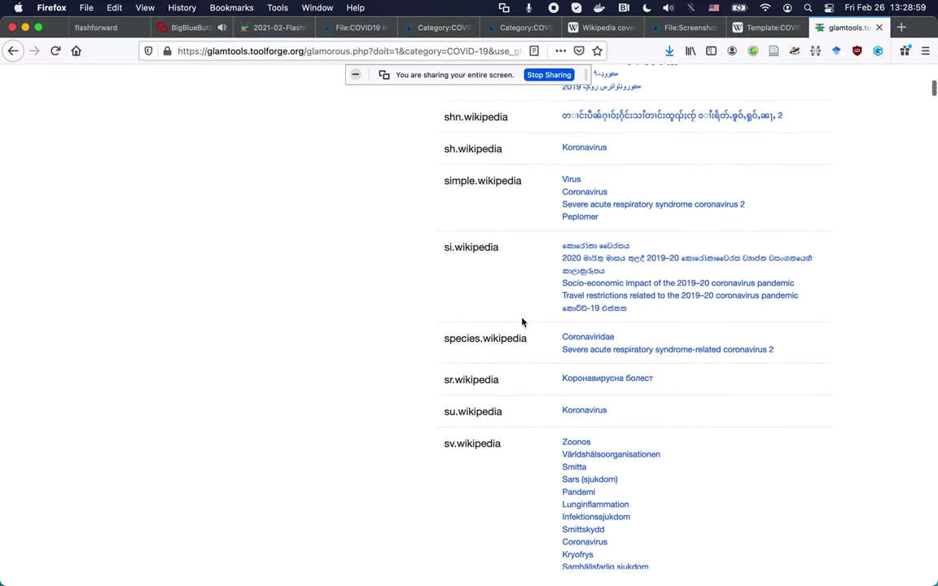
scroll(522, 323, "down", 15)
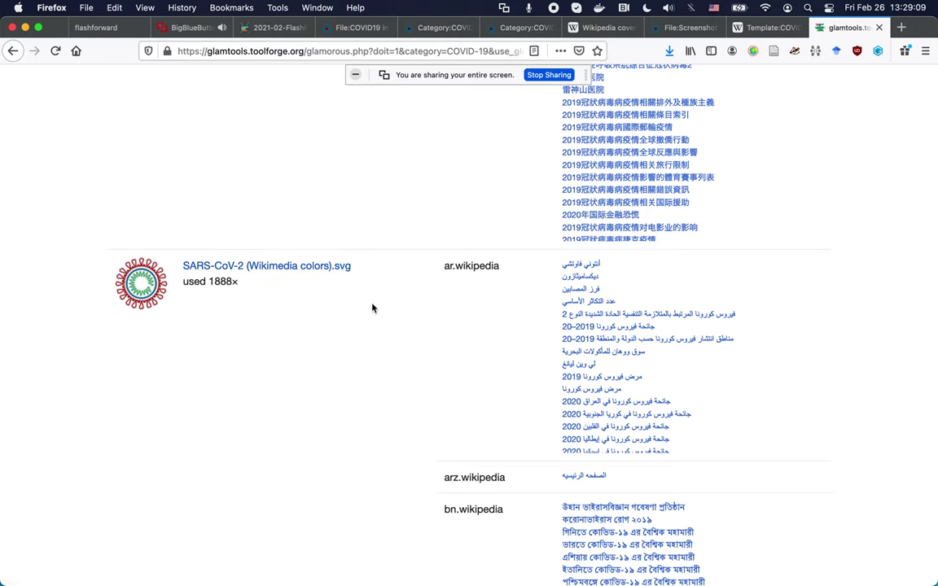
scroll(407, 324, "down", 5)
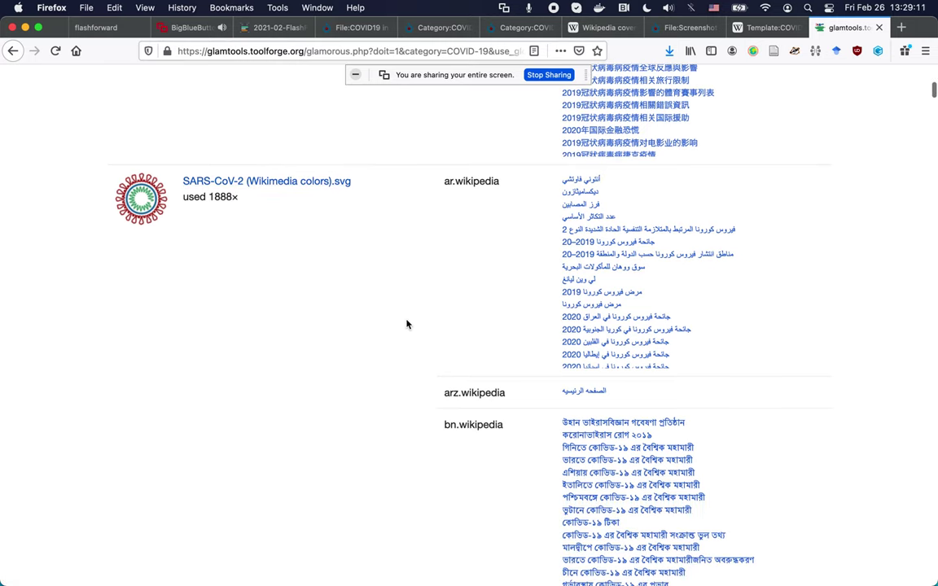
scroll(408, 324, "down", 10)
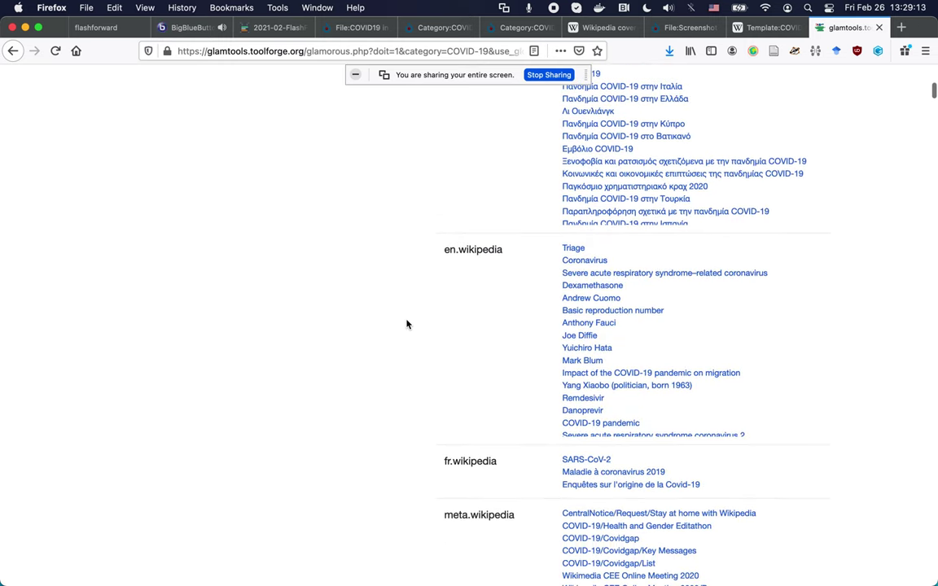
scroll(407, 324, "down", 7)
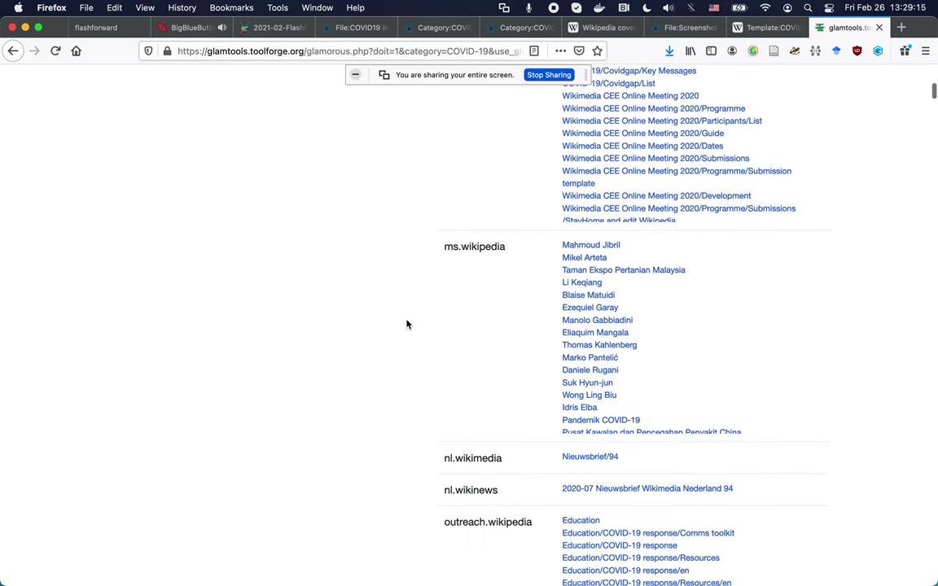
scroll(407, 324, "down", 6)
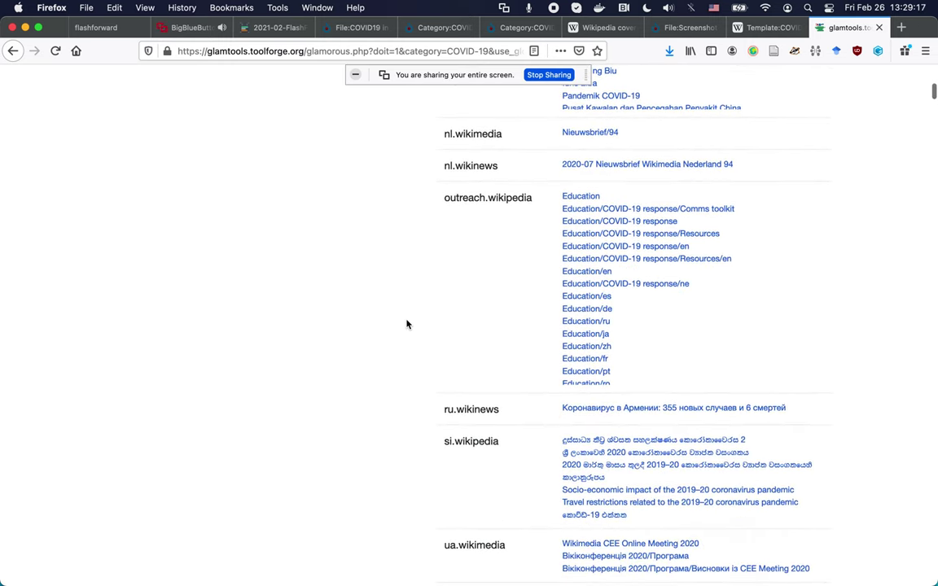
scroll(407, 324, "down", 8)
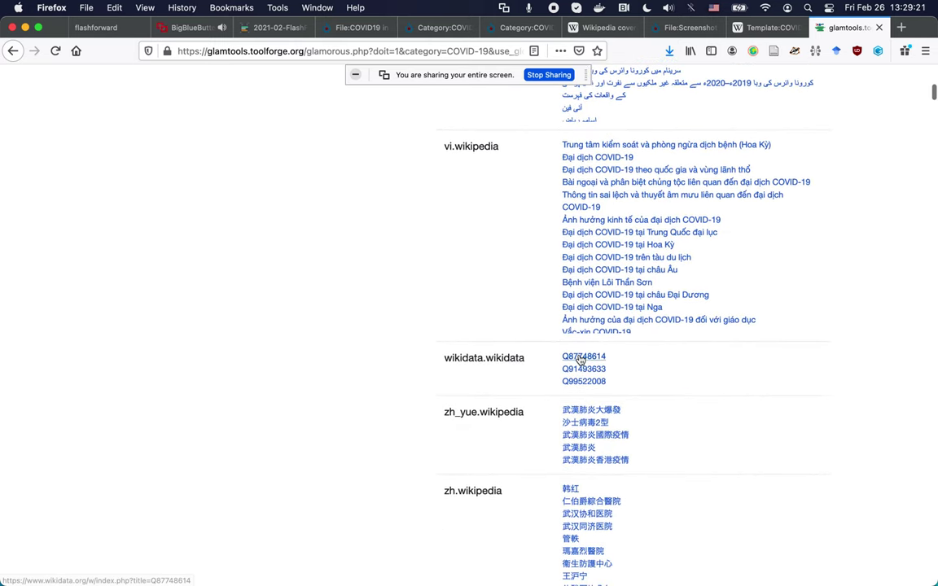
left_click(581, 360, "super")
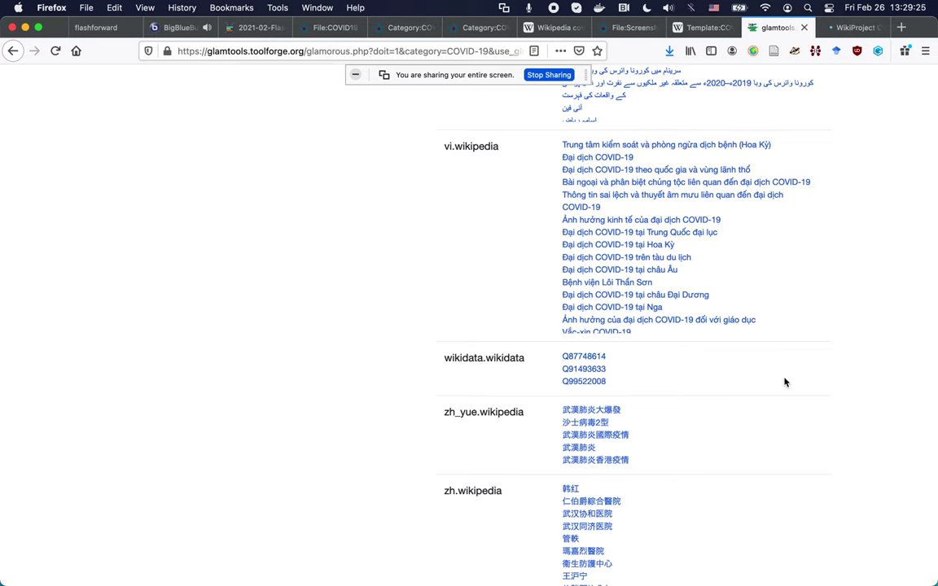
- Look through the following GLAMorous image entries as far as COVID-19 Outbreak World Map.svg and highlight its usage count
scroll(785, 382, "down", 4)
scroll(790, 379, "down", 2)
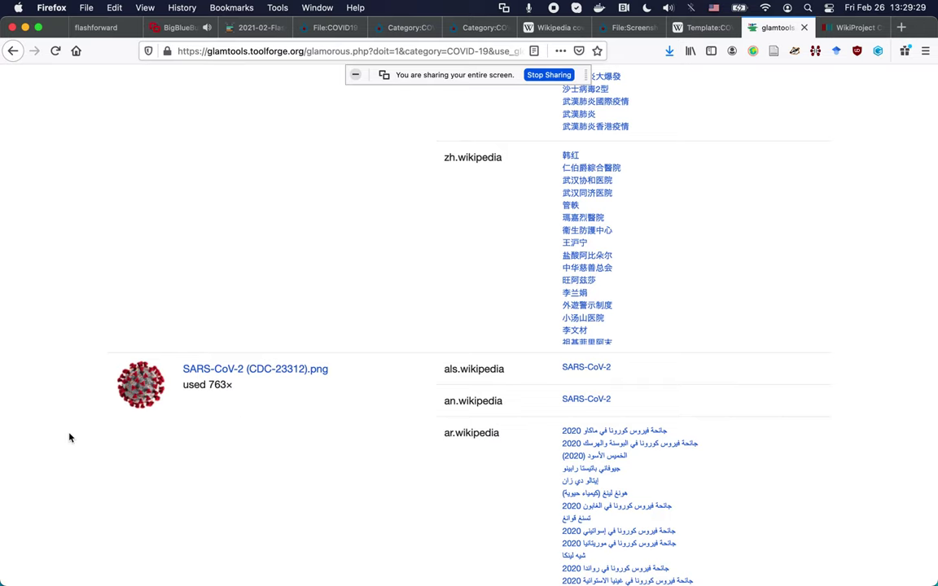
scroll(70, 438, "down", 7)
scroll(69, 438, "down", 20)
scroll(69, 438, "down", 20)
scroll(70, 438, "down", 20)
scroll(70, 438, "down", 20)
scroll(69, 438, "down", 15)
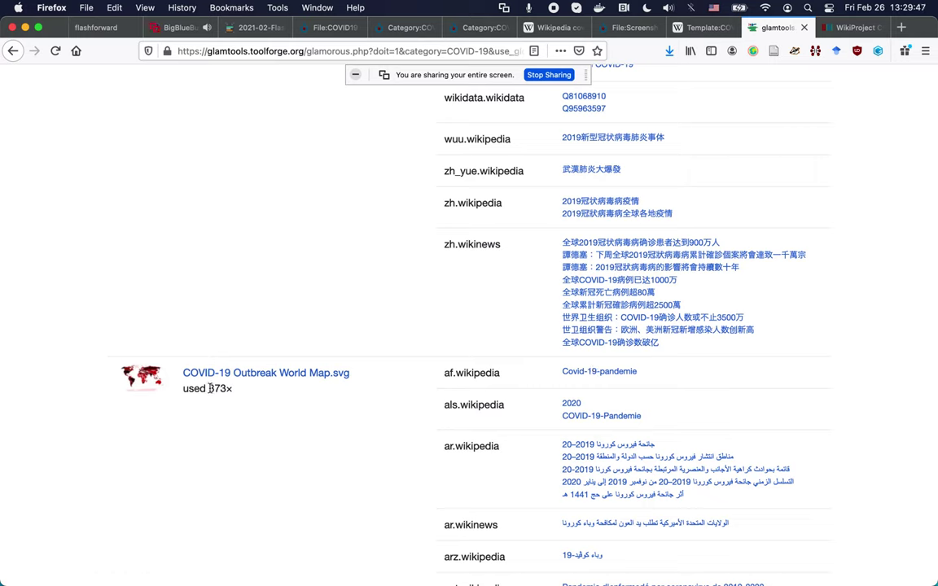
left_click_drag(211, 389, 223, 389)
- Review the sitelinks of the WikiProject COVID-19 item and open its linked Wikidata:WikiProject COVID-19 page
key("ctrl+Tab")
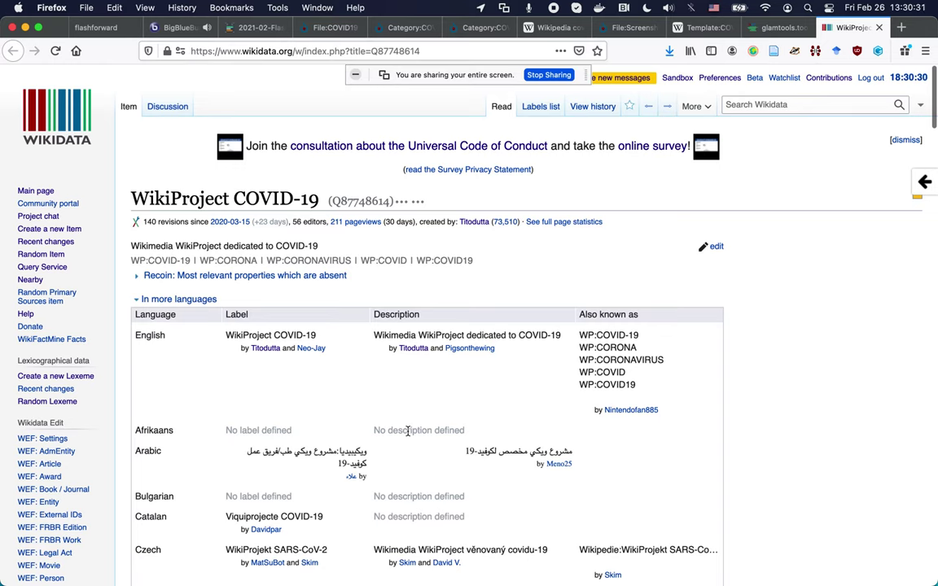
key("End")
scroll(407, 419, "up", 5)
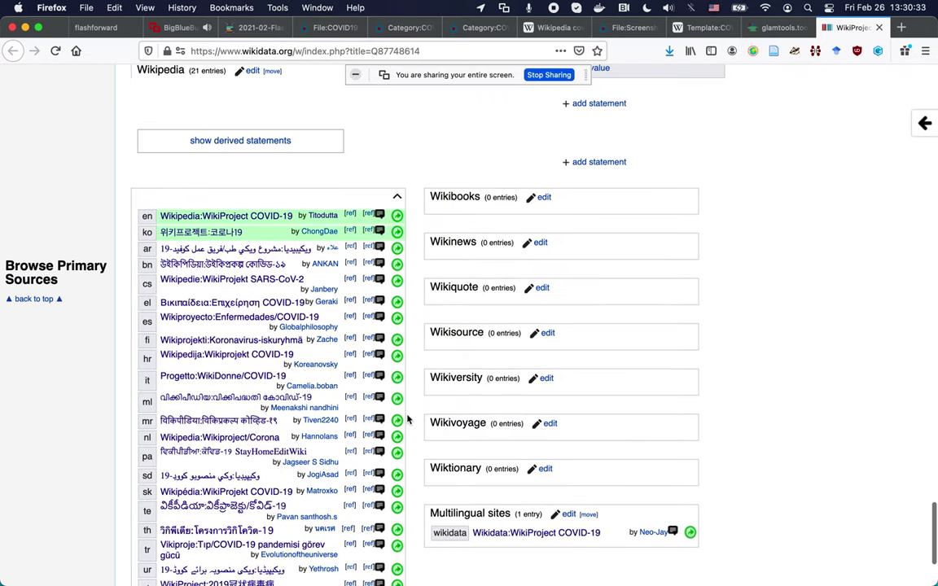
scroll(407, 419, "down", 5)
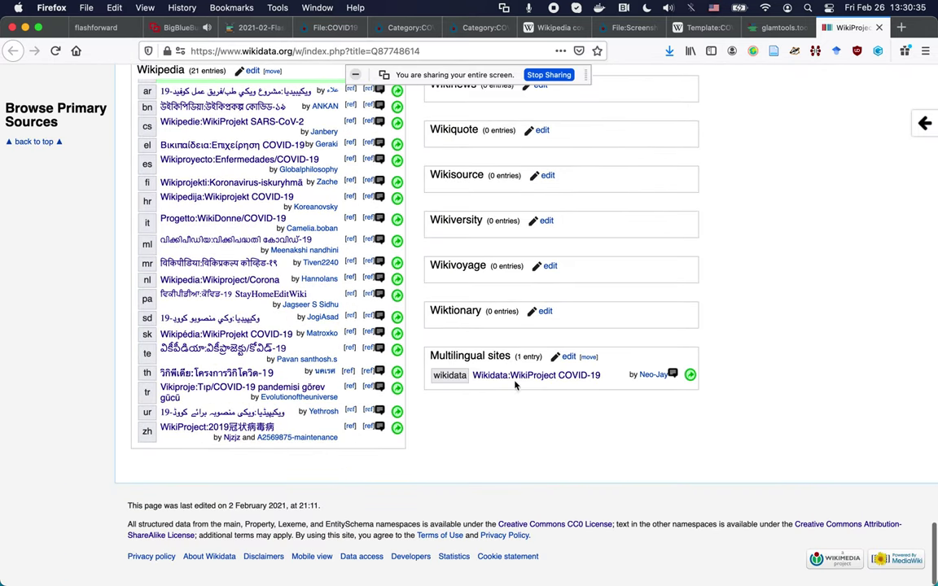
mouse_move(527, 377)
scroll(529, 380, "up", 1)
scroll(529, 381, "up", 2)
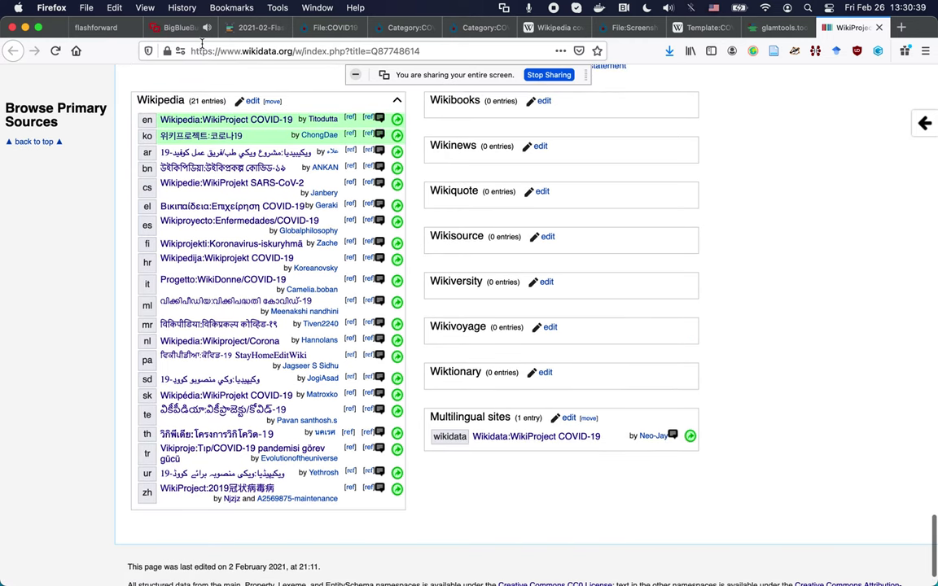
left_click(517, 444)
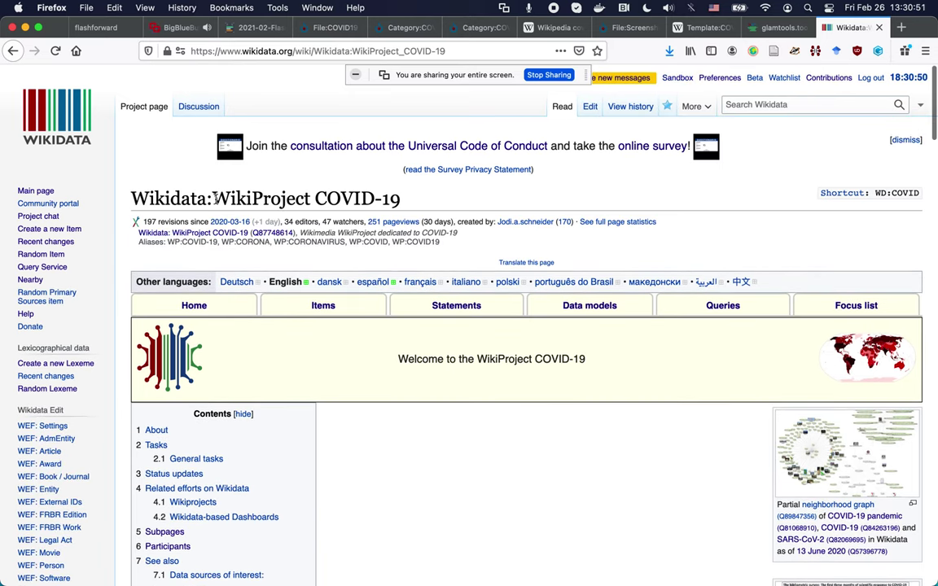
- Highlight the "Wikidata:" namespace prefix in the WikiProject page title and in the page address
left_click_drag(212, 199, 134, 198)
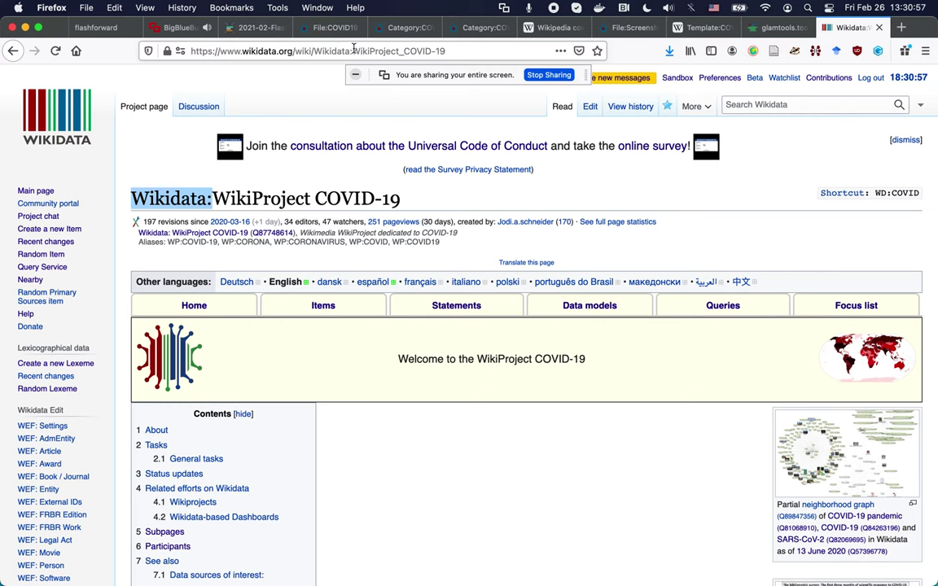
left_click_drag(352, 51, 315, 50)
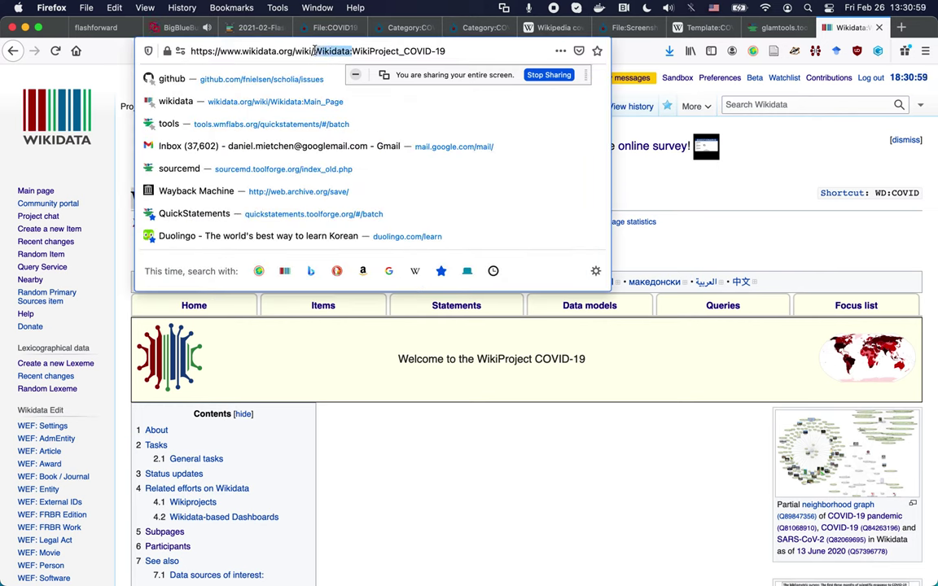
left_click(390, 452)
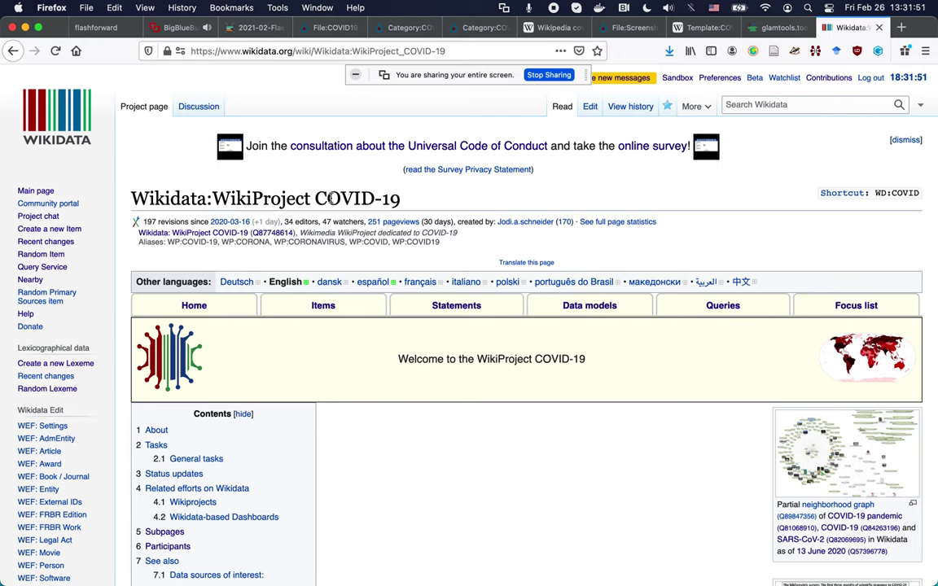
- Glance over the WikiProject COVID-19 home page and open its discussion page in a new tab
scroll(230, 453, "down", 1)
scroll(231, 453, "down", 1)
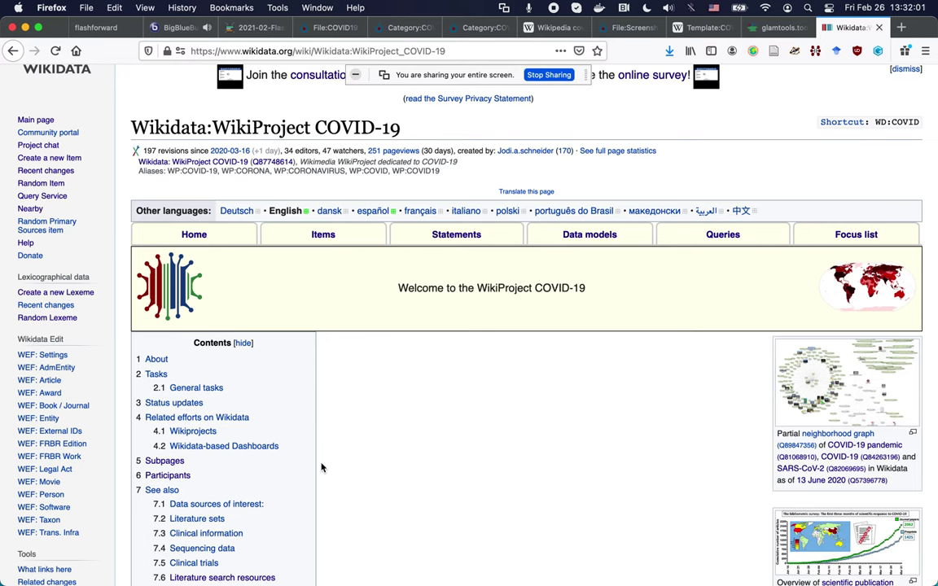
scroll(322, 468, "up", 2)
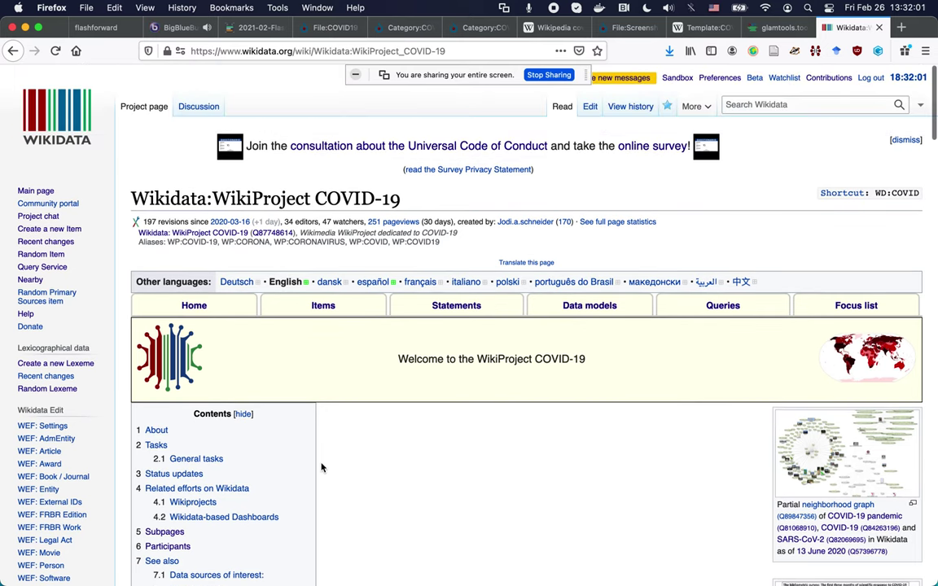
left_click(199, 107, "super")
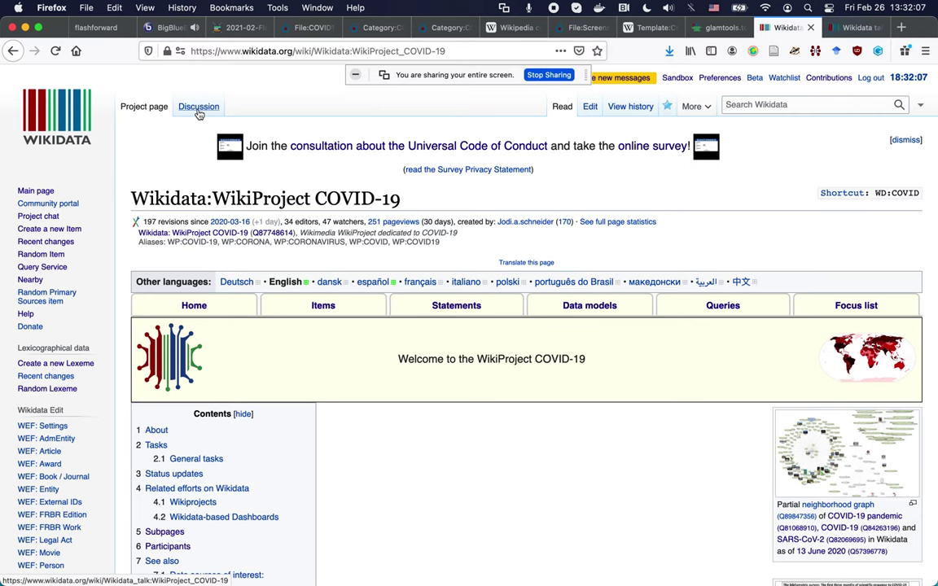
key("ctrl+Tab")
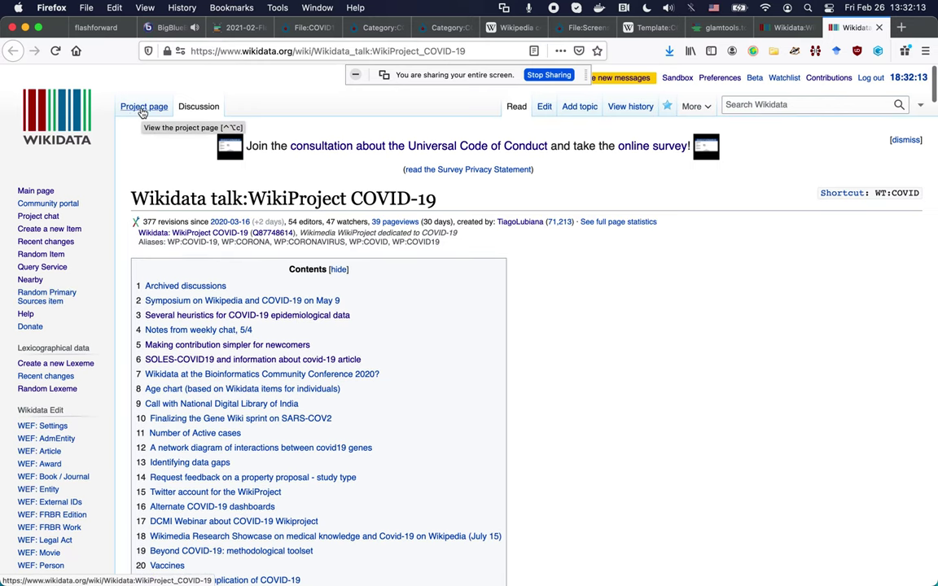
- Examine the talk page of the Wikipedia coverage of the COVID-19 pandemic article and the latest discussions on the Wikidata WikiProject talk page
left_click(509, 28)
scroll(405, 183, "up", 5)
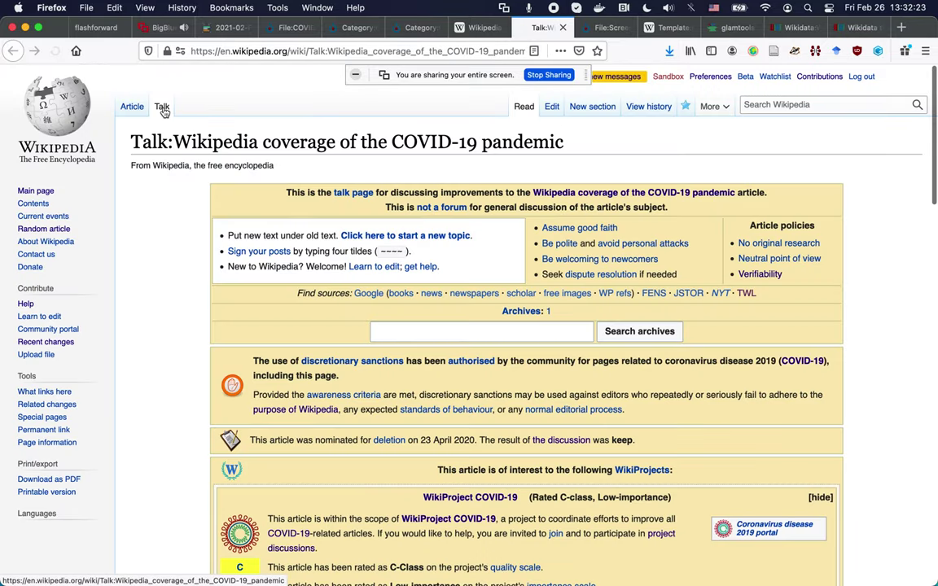
scroll(164, 112, "down", 15)
scroll(165, 113, "down", 3)
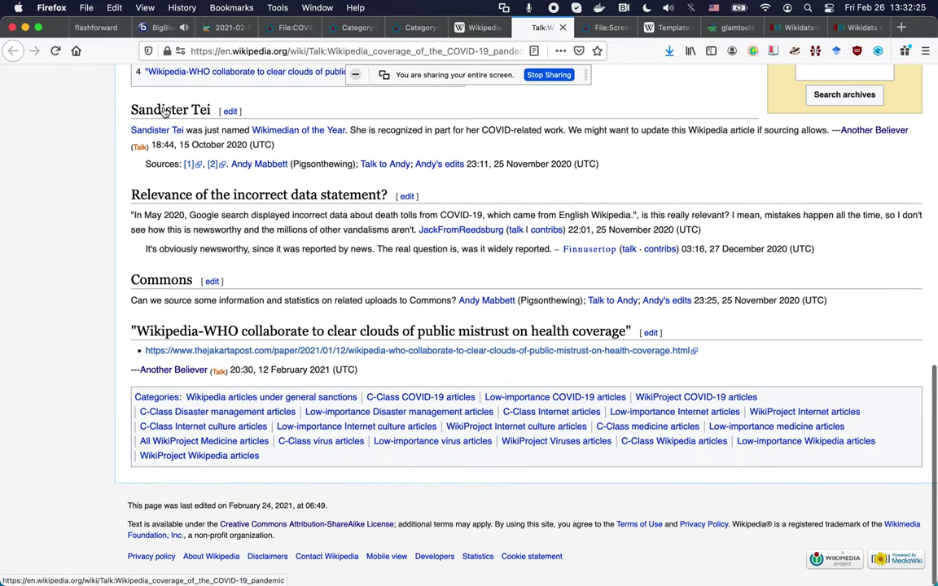
scroll(147, 172, "up", 20)
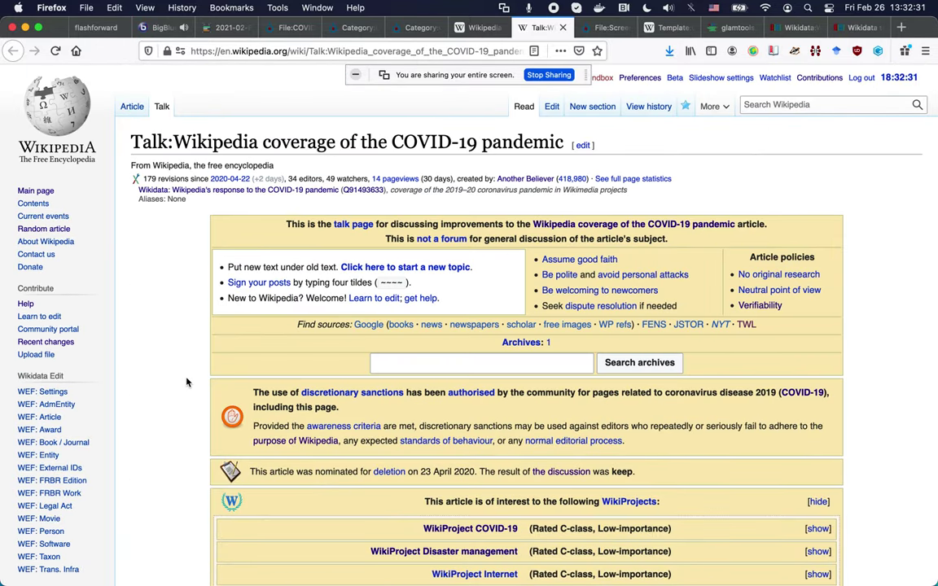
left_click(851, 29)
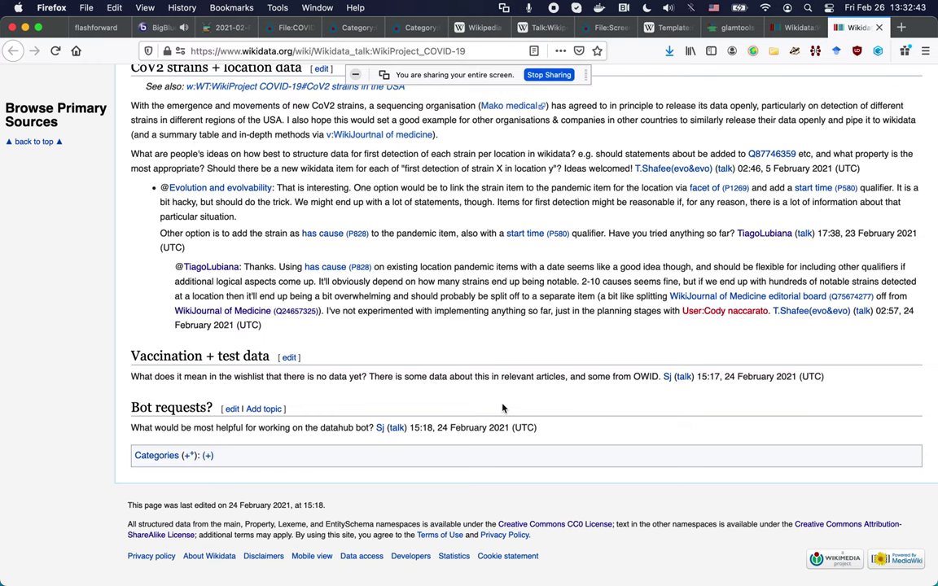
- Open the WikiProject's Queries page in a new tab and find the query for WHO confirmed cases and deaths globally by date
key("ctrl+shift+Tab")
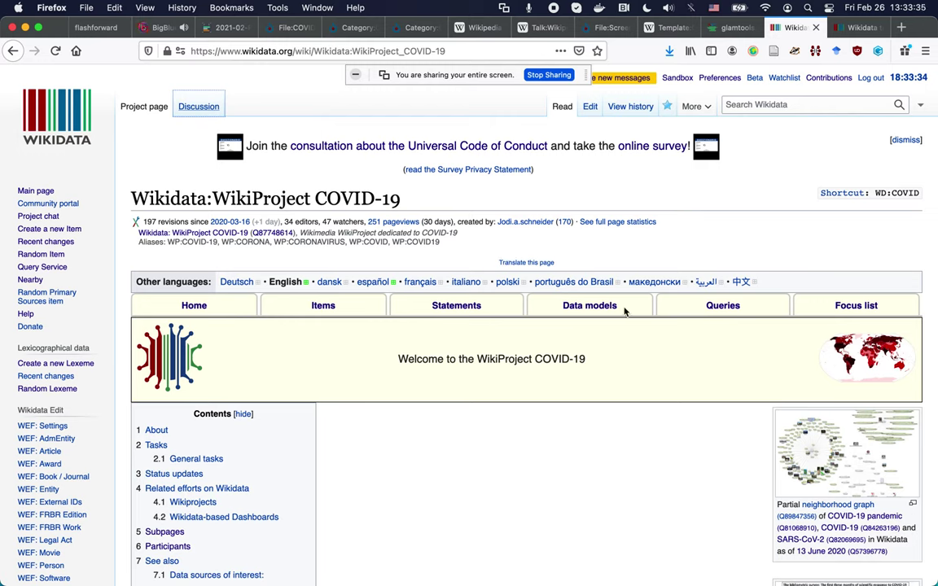
left_click(723, 306, "super")
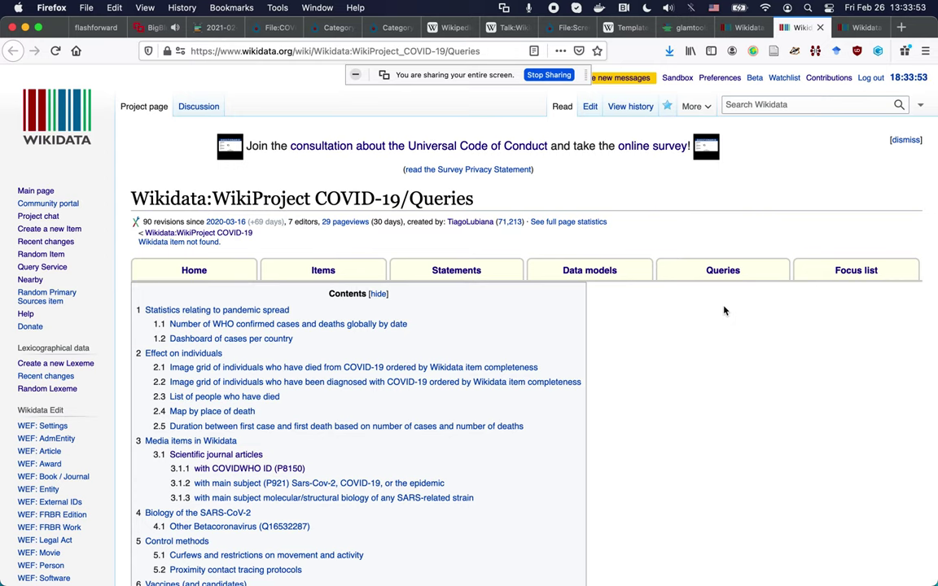
scroll(655, 350, "down", 10)
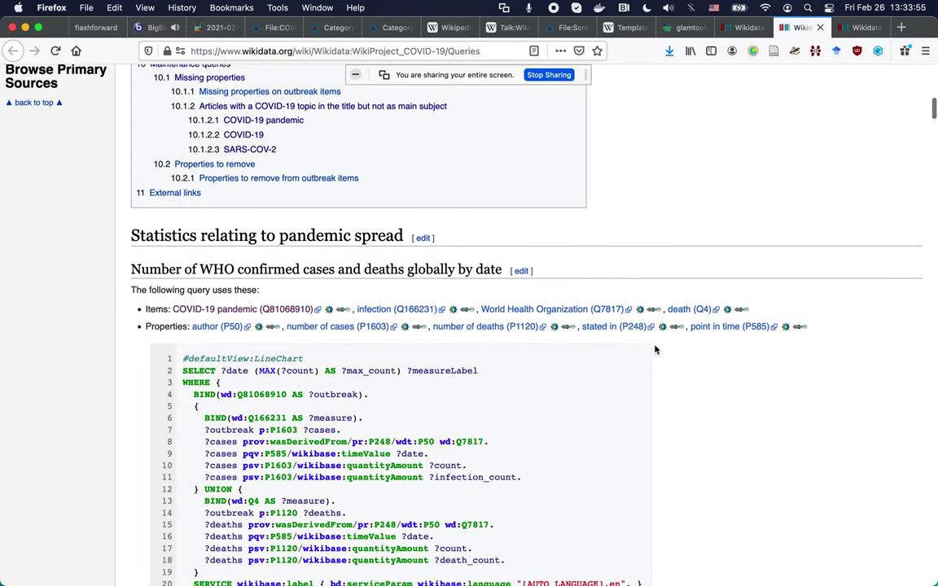
scroll(655, 349, "down", 3)
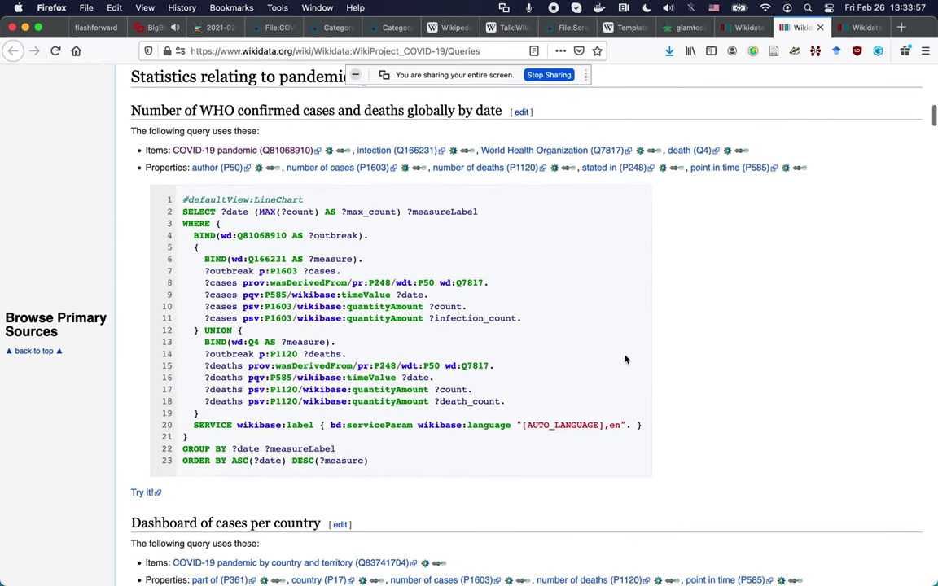
- Open the WHO cases and deaths query in the Wikidata Query Service, run it and examine the resulting line chart
left_click(138, 494, "super")
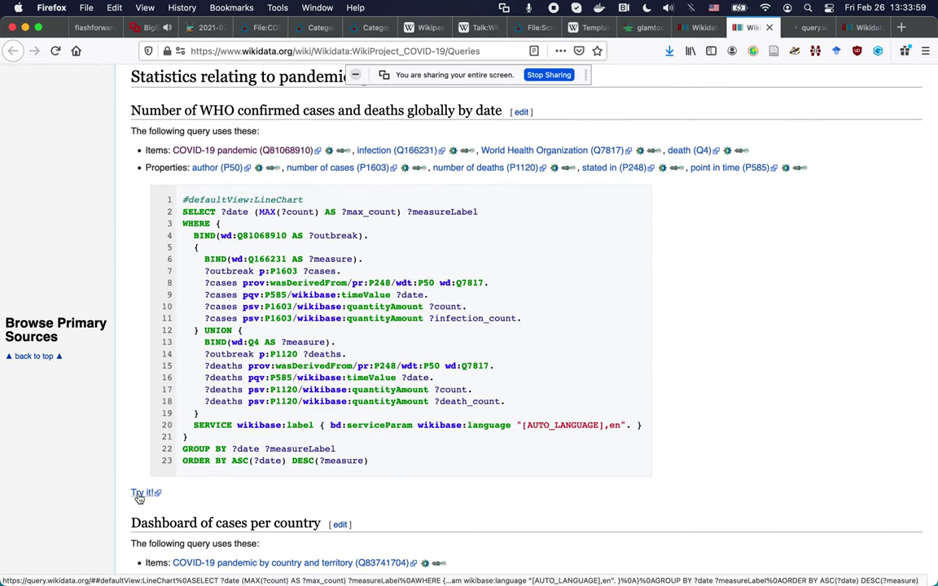
key("ctrl+Tab")
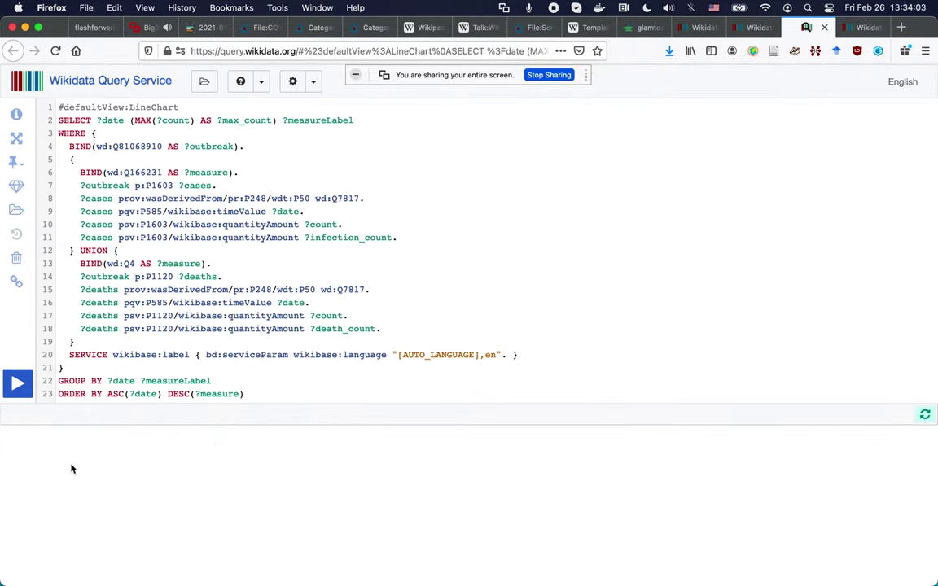
left_click(18, 385)
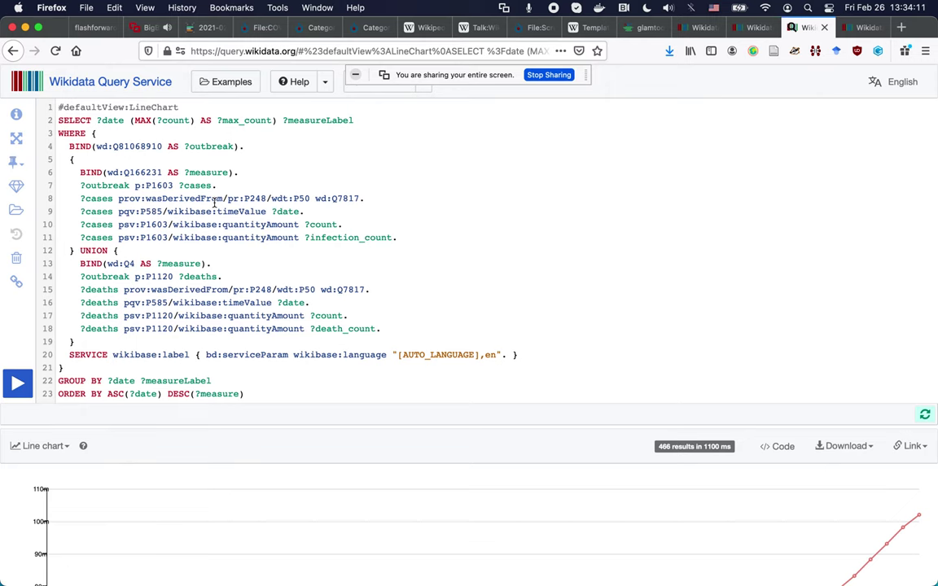
scroll(215, 202, "down", 5)
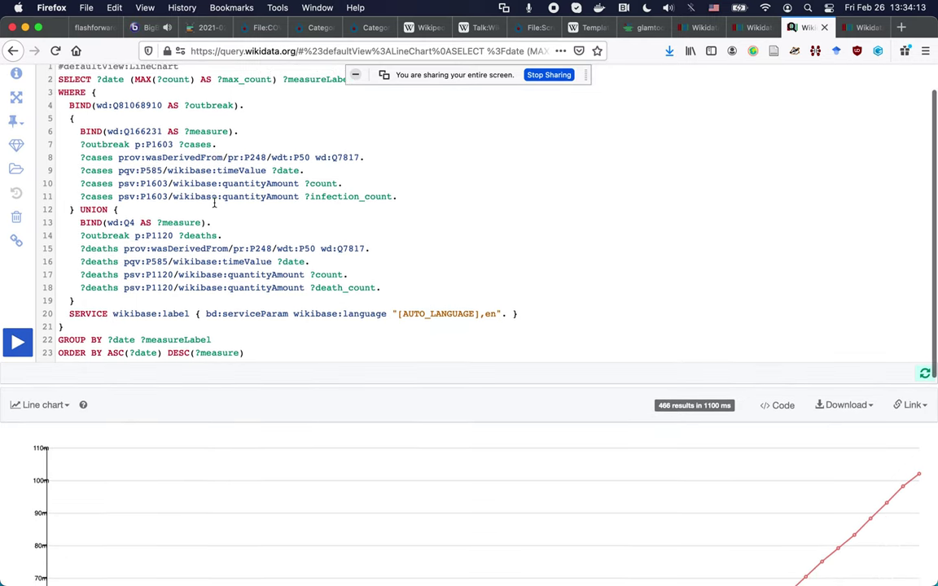
scroll(214, 204, "down", 2)
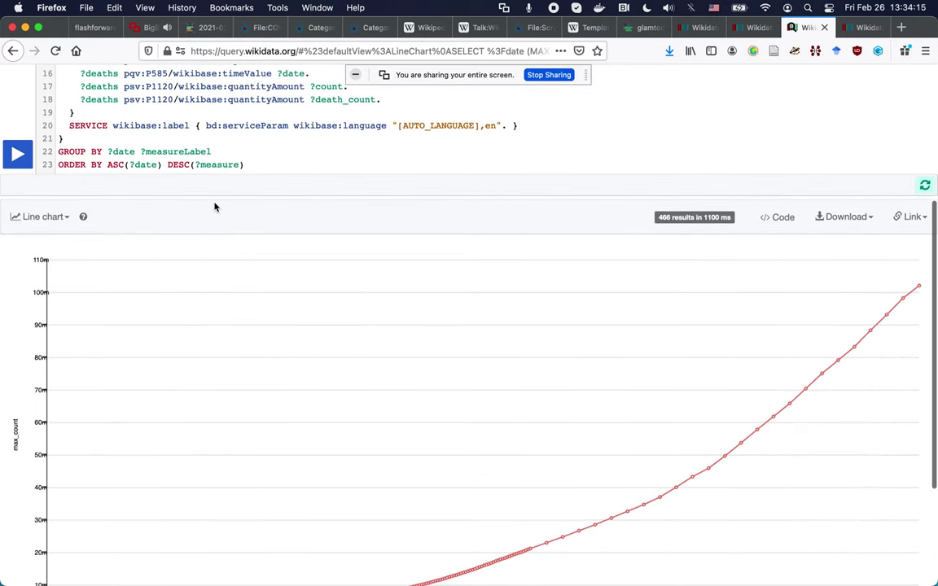
- Review the query code against its line chart and read the latest data points for deaths and infections
scroll(214, 207, "down", 4)
scroll(215, 206, "up", 10)
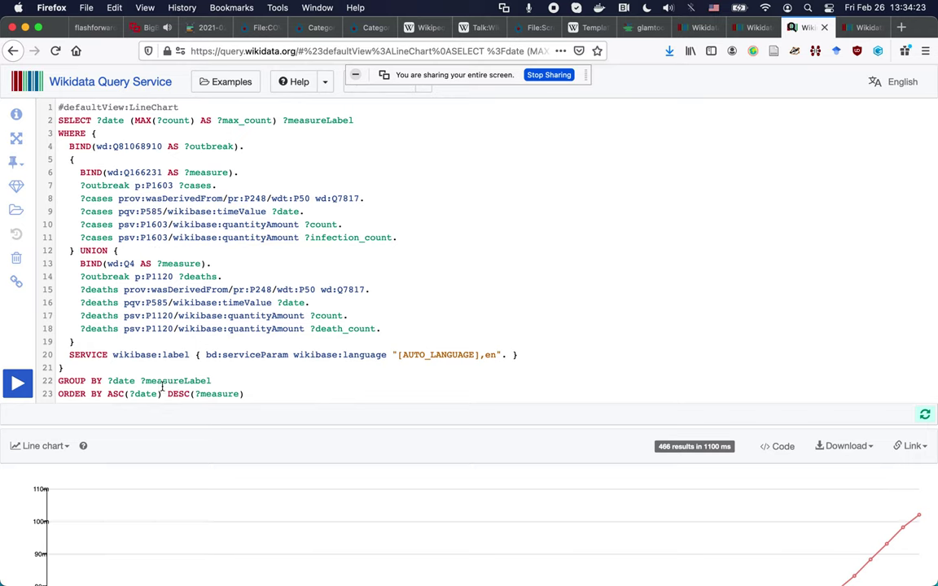
scroll(374, 430, "down", 5)
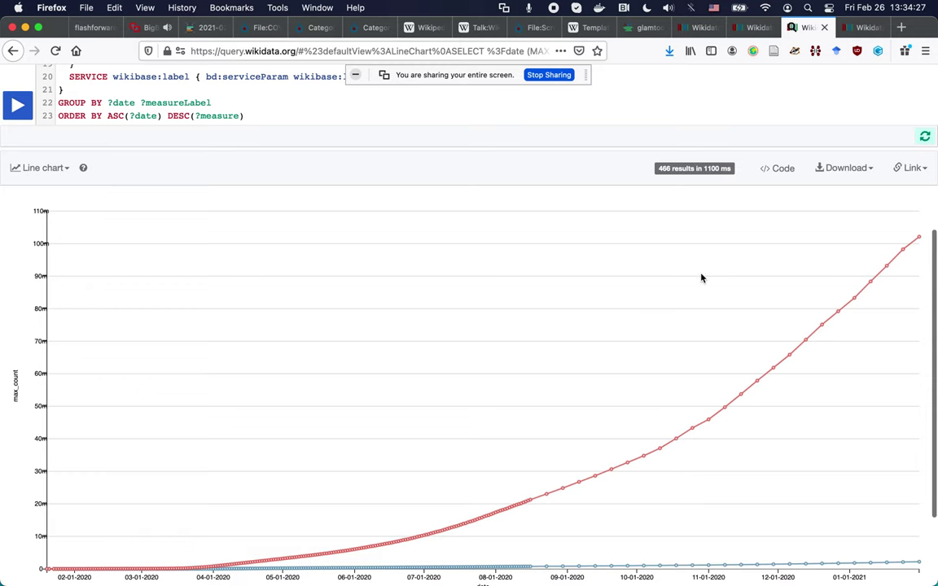
scroll(701, 279, "down", 3)
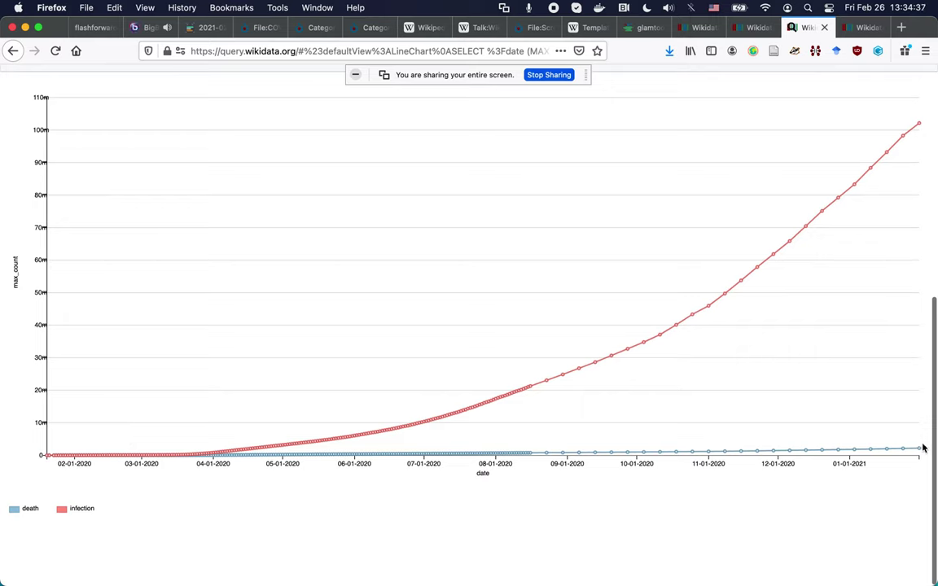
mouse_move(920, 450)
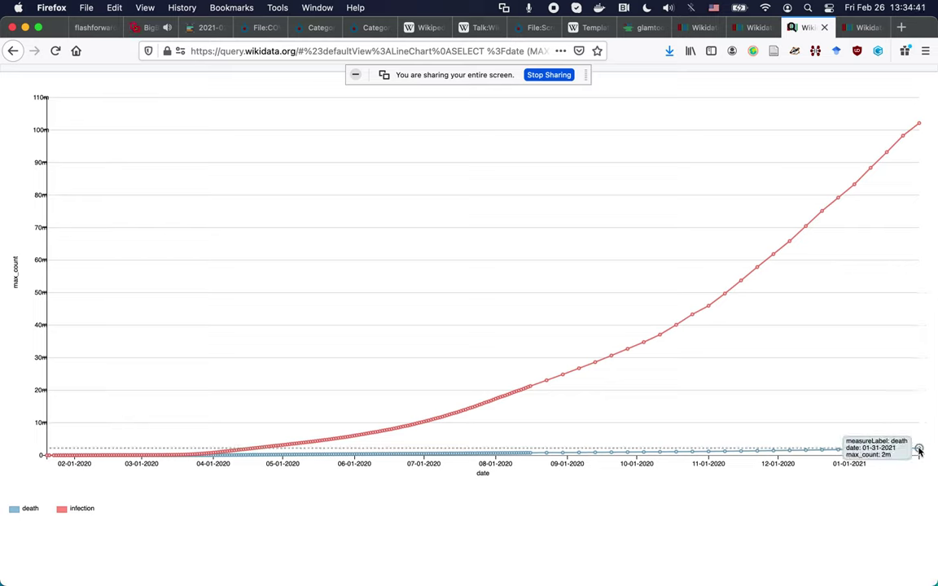
mouse_move(919, 126)
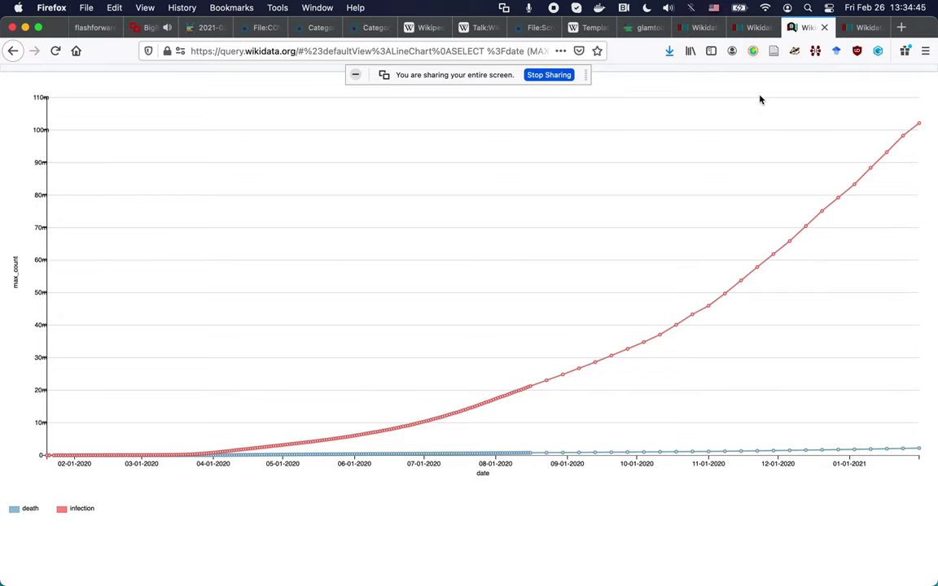
key("Escape")
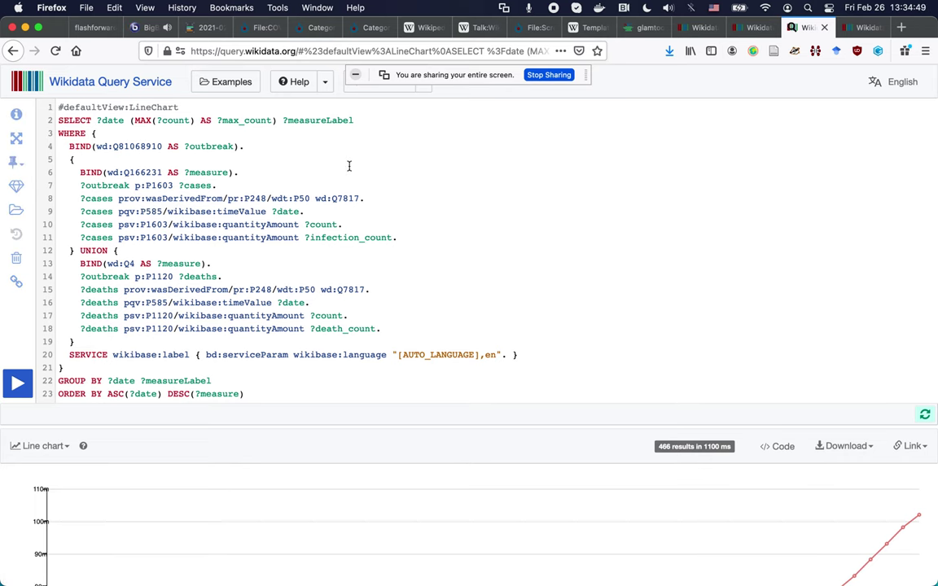
- Close the query results and look through the other queries listed on the WikiProject COVID-19 Queries page
key("super+w")
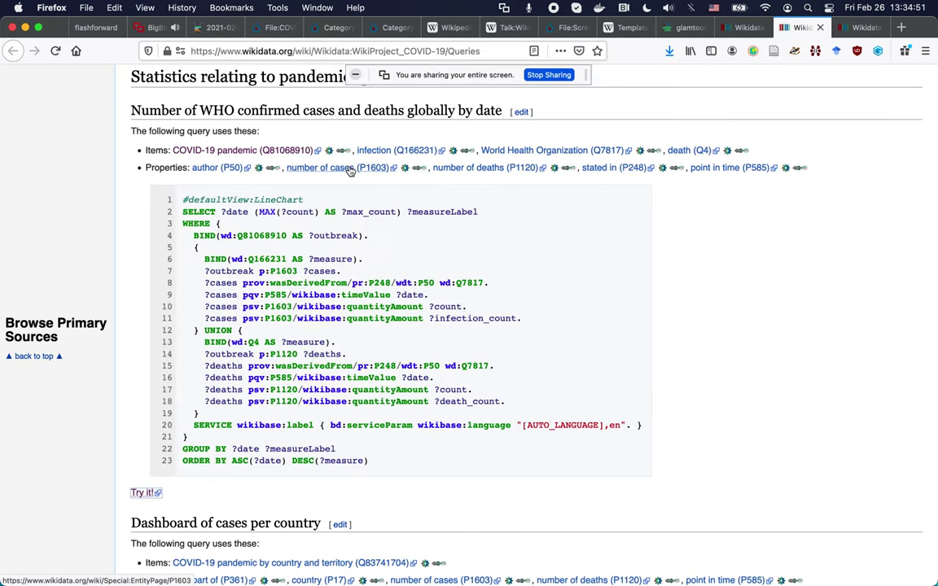
scroll(806, 242, "down", 12)
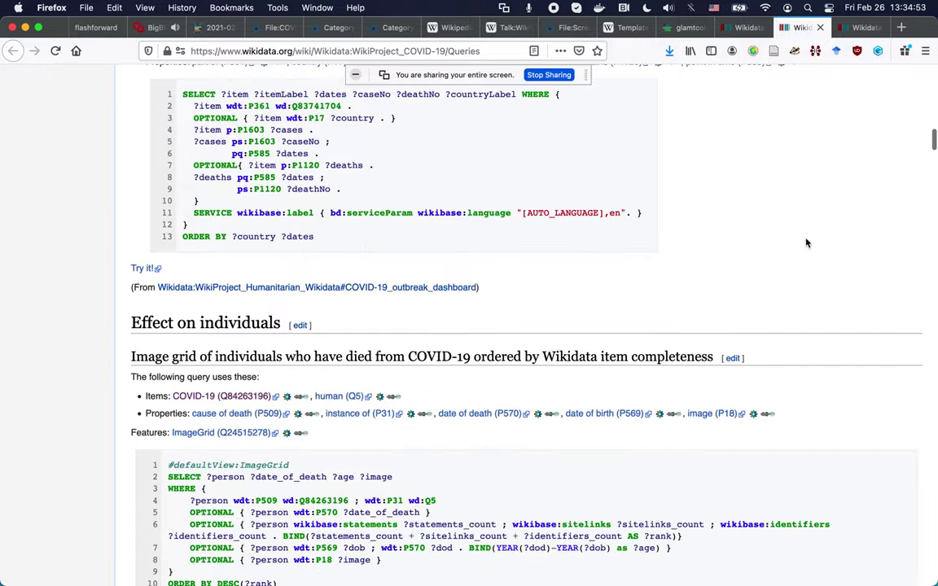
scroll(806, 243, "down", 15)
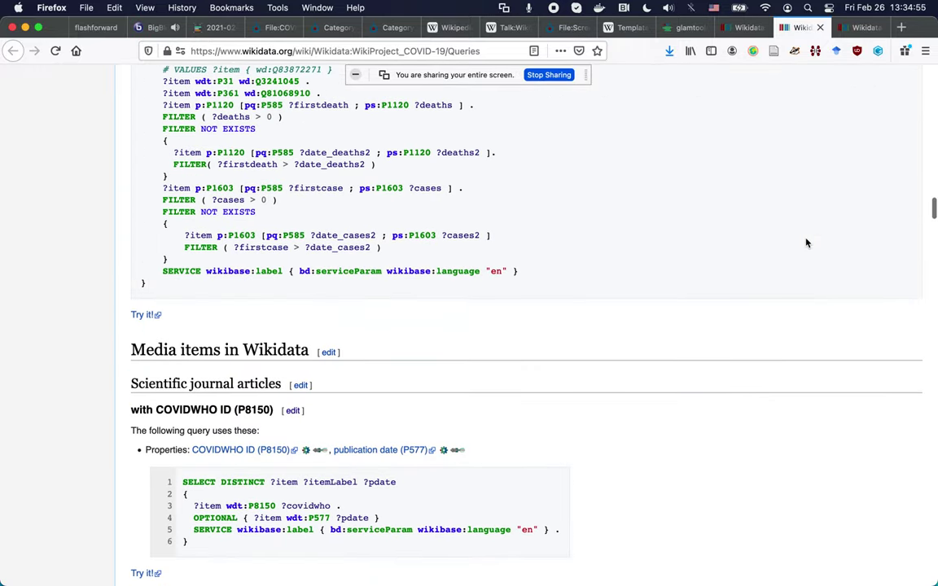
scroll(806, 243, "up", 15)
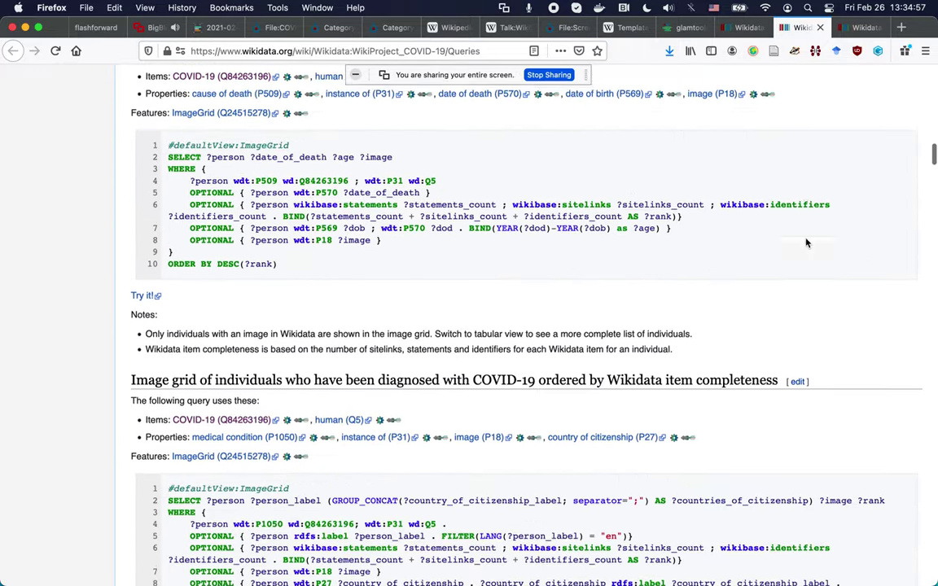
scroll(806, 243, "up", 12)
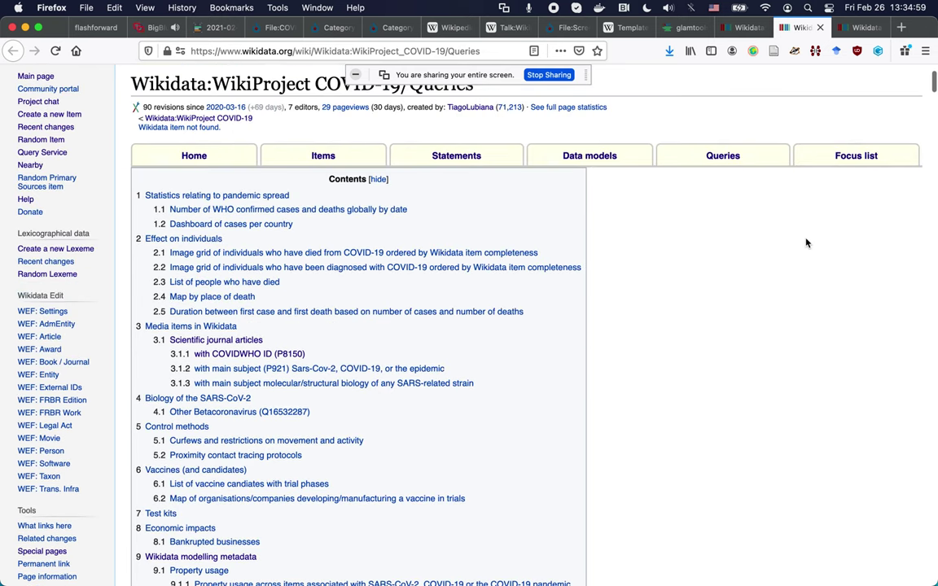
scroll(806, 243, "up", 2)
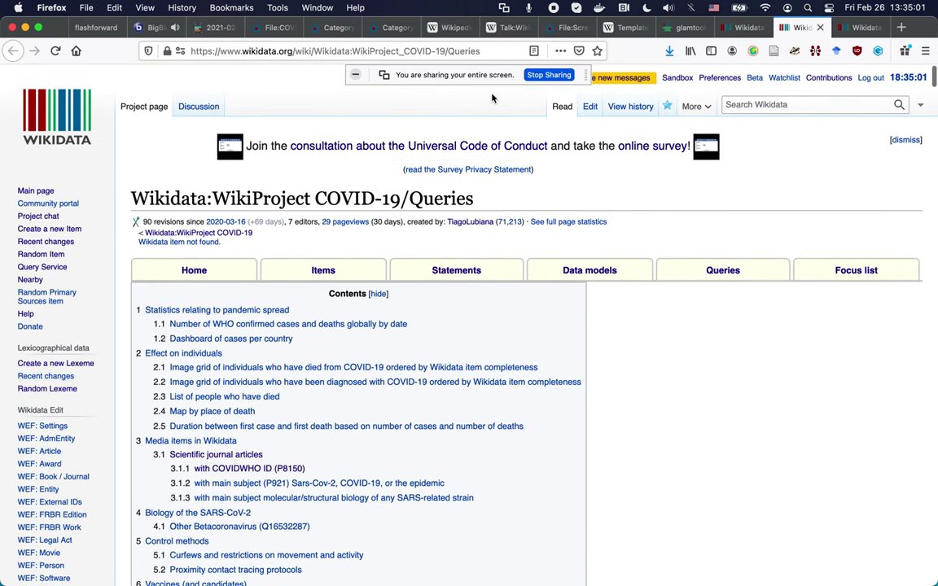
- Move the screen-sharing notice off the page header and switch the Wikidata interface language to español
left_click_drag(471, 76, 803, 365)
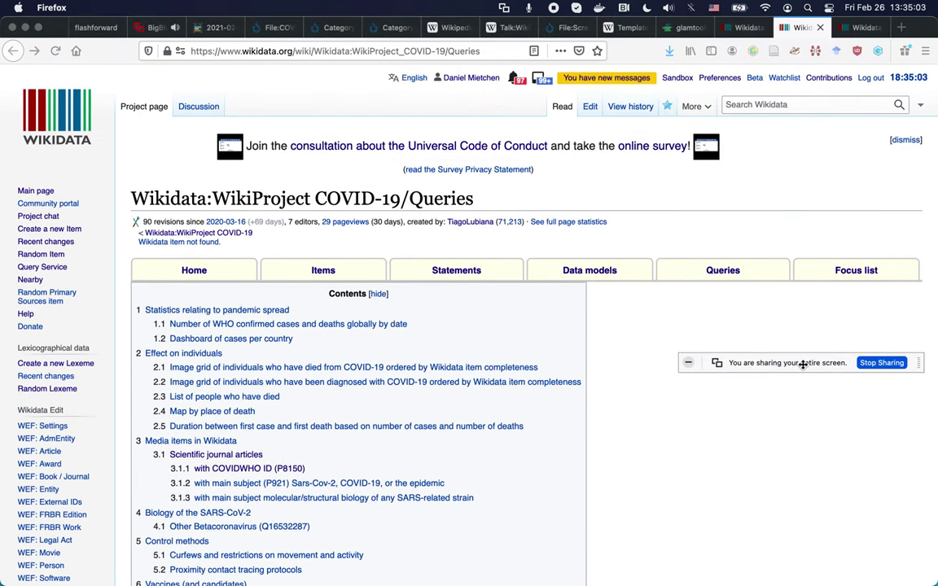
left_click(403, 95)
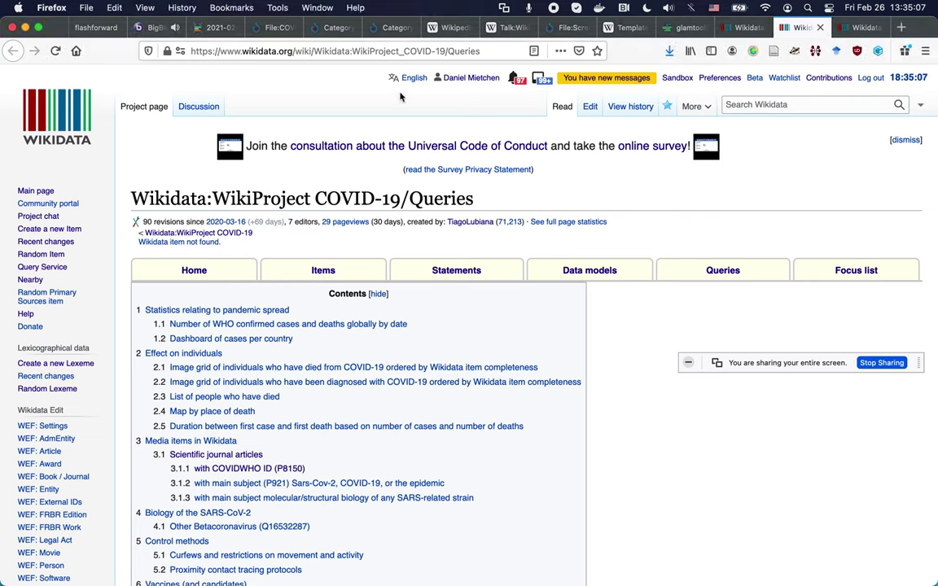
left_click(414, 79)
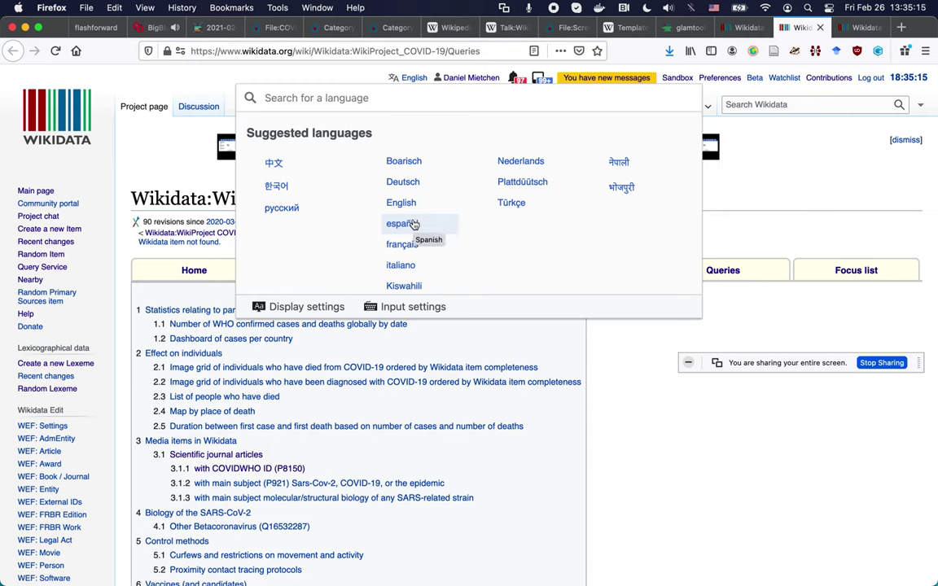
scroll(413, 228, "down", 3)
scroll(412, 224, "up", 1)
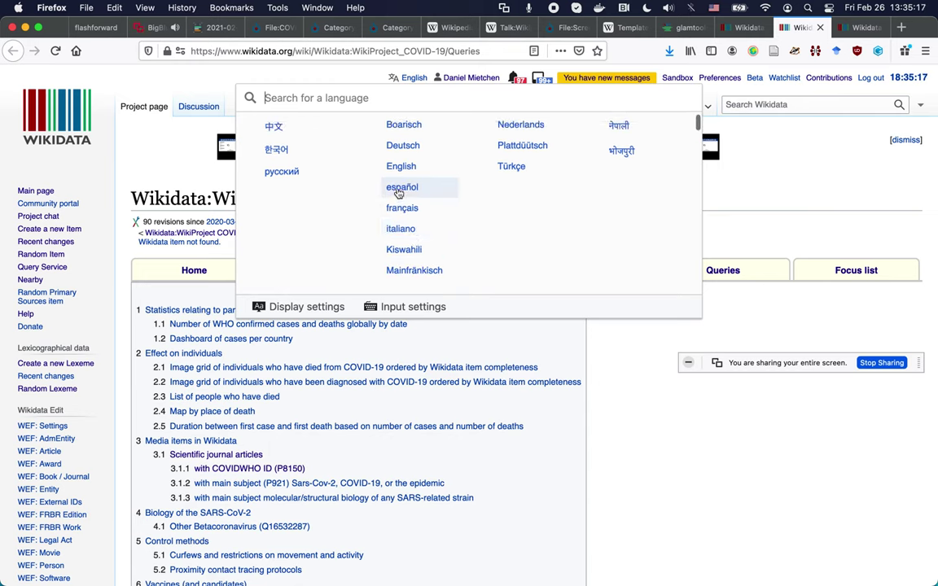
left_click(399, 191)
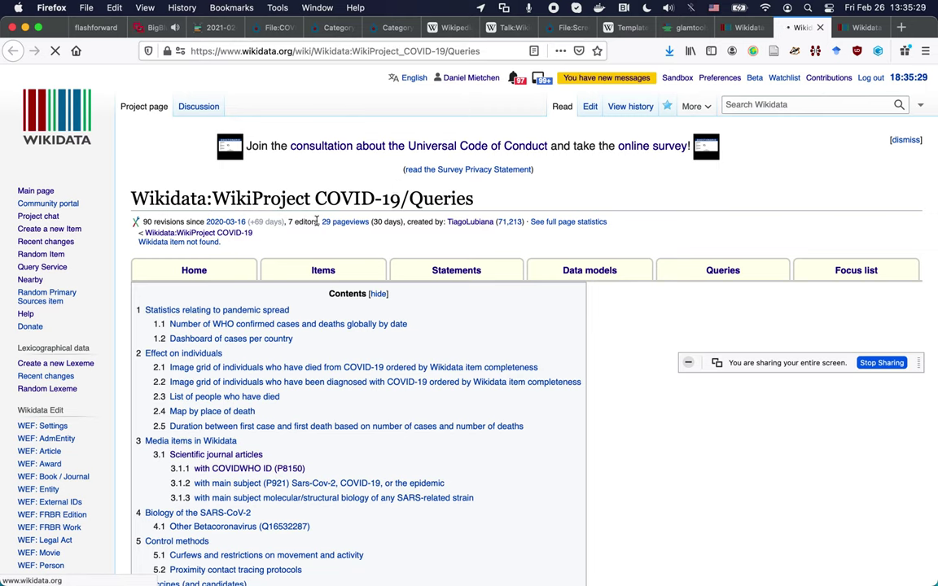
- Open the español version of the WikiProject COVID-19 home page in a new tab and check the Queries page in Spanish
key("ctrl+shift+Tab")
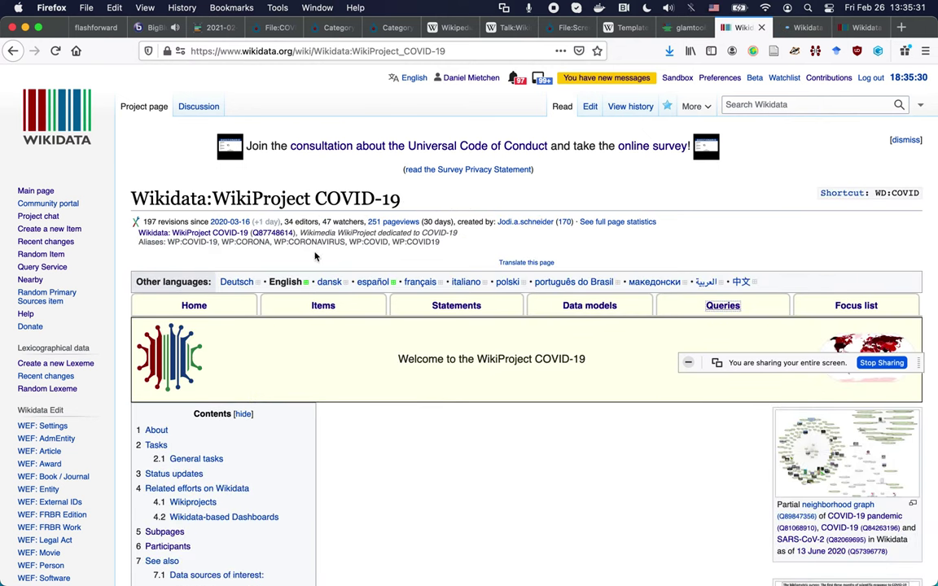
left_click(377, 287, "super")
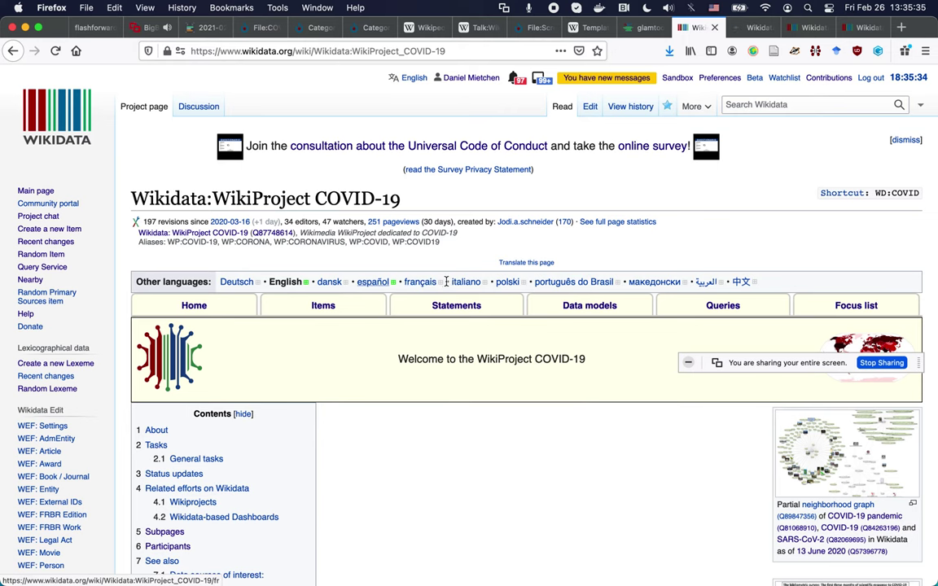
key("ctrl+Tab")
key("ctrl+Tab")
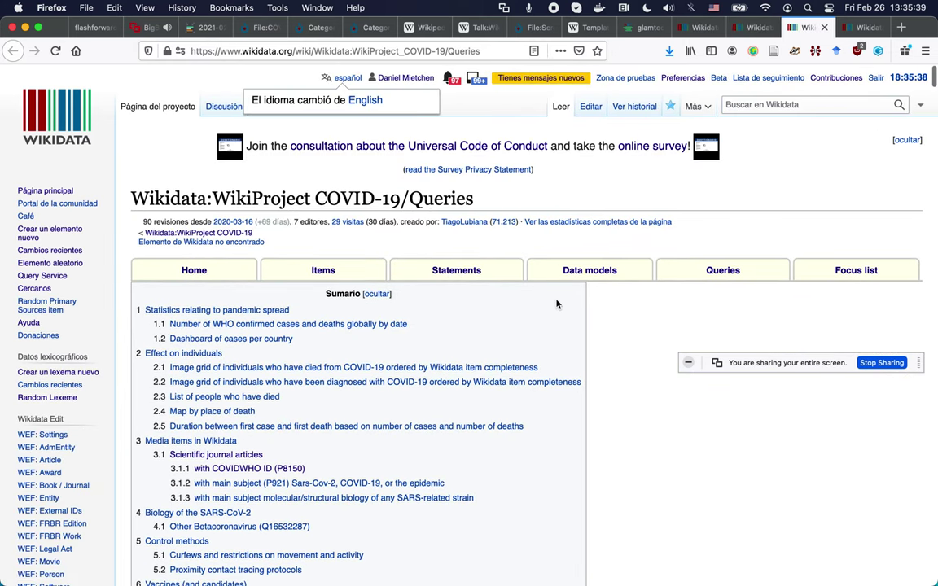
key("ctrl+shift+Tab")
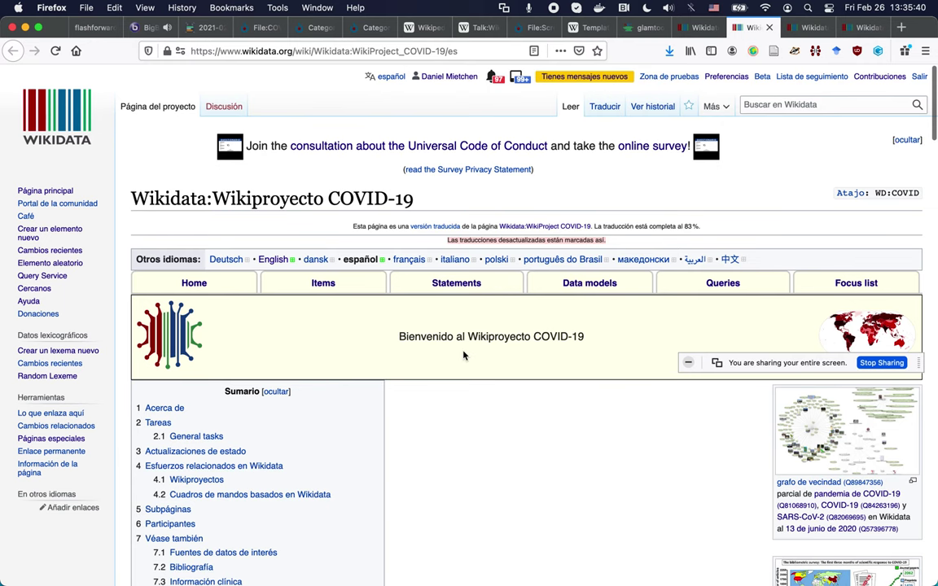
- Look through the Spanish WikiProject COVID-19 page, including its tasks, status updates and related efforts, and return to its beginning
scroll(465, 356, "down", 5)
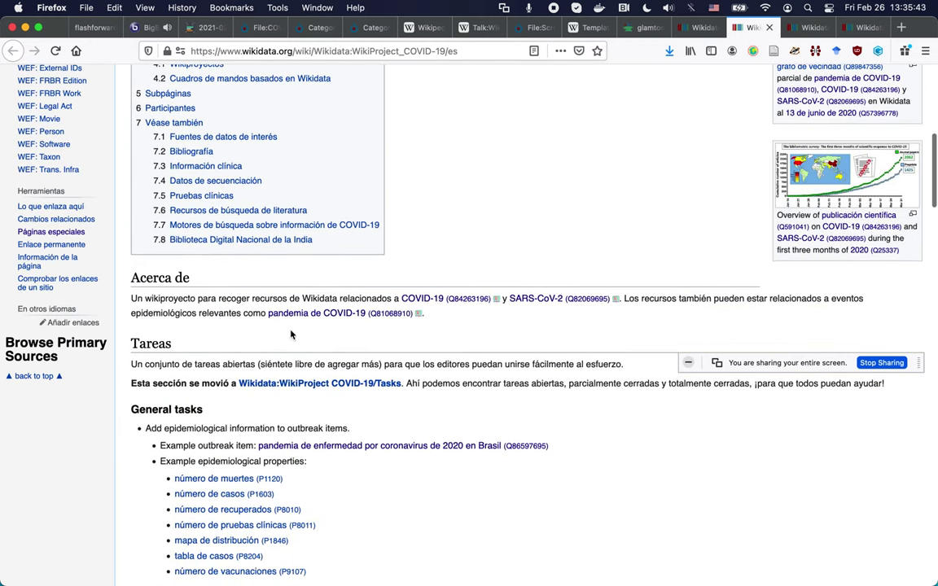
scroll(285, 334, "down", 1)
scroll(341, 222, "down", 3)
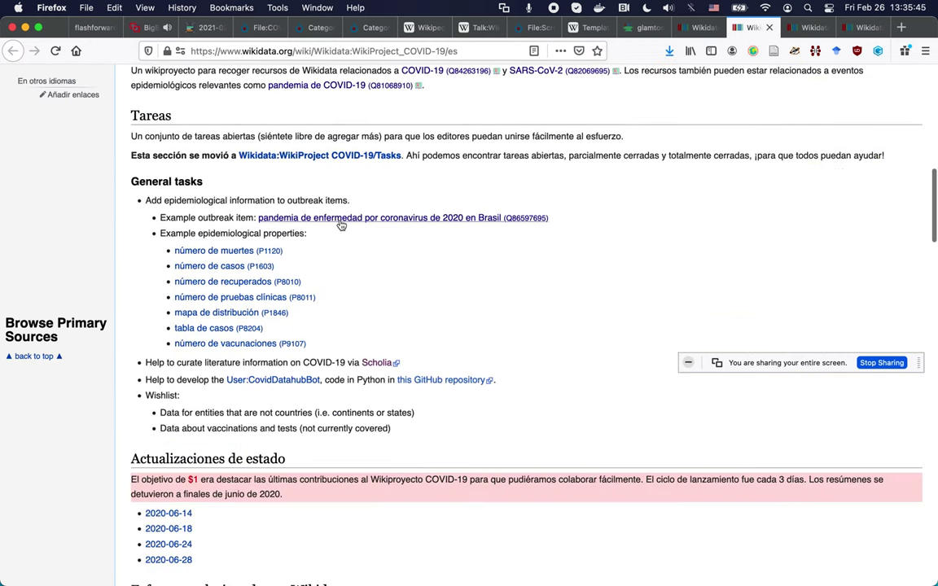
mouse_move(341, 223)
scroll(341, 224, "down", 3)
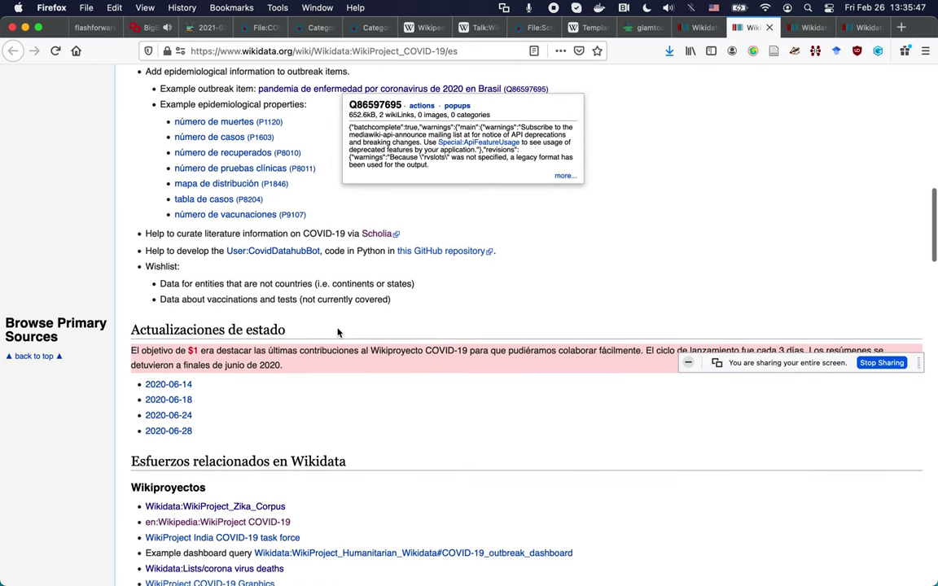
scroll(338, 331, "down", 5)
scroll(337, 331, "up", 20)
scroll(338, 332, "up", 1)
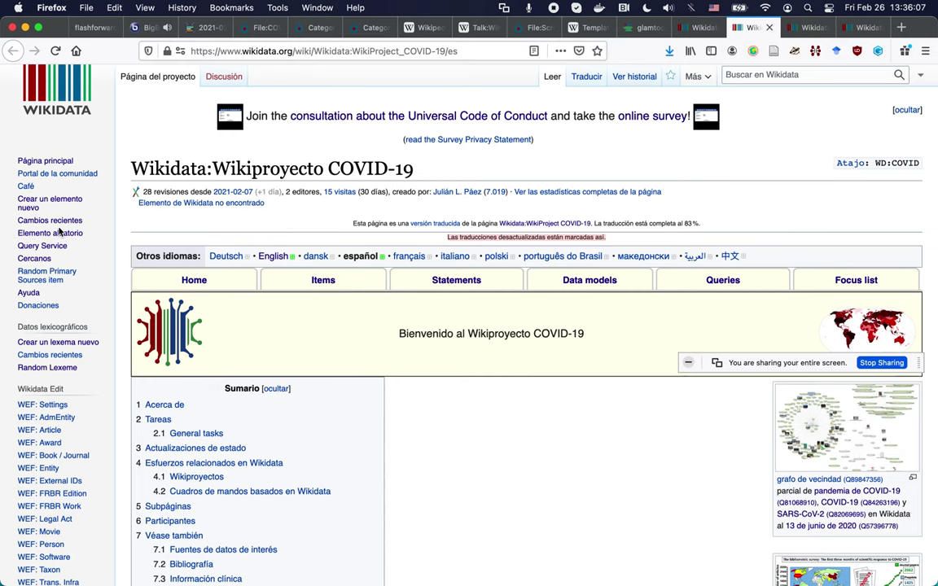
- Open a random Wikidata item in a new tab and examine its multilingual labels and its statements in Spanish
key("ctrl+shift+Tab")
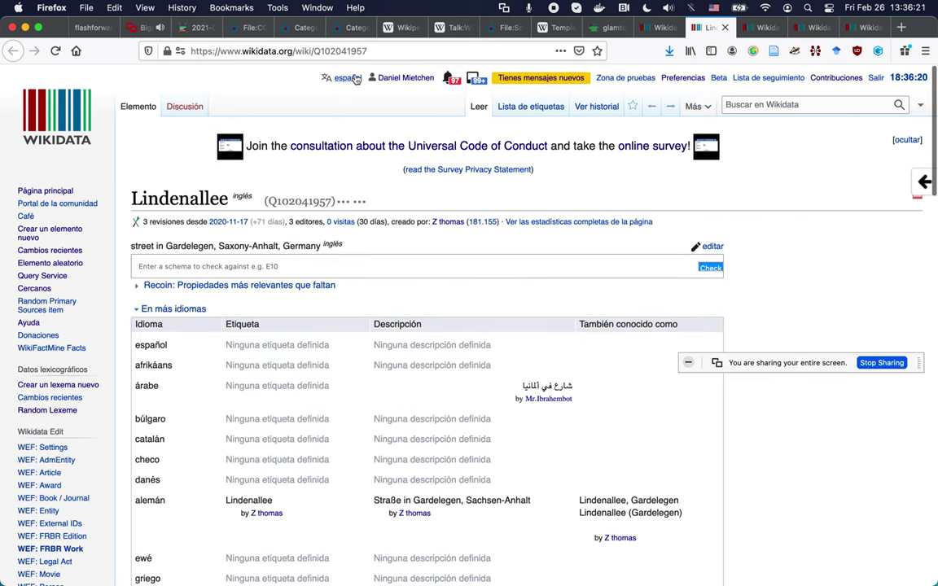
scroll(203, 423, "down", 2)
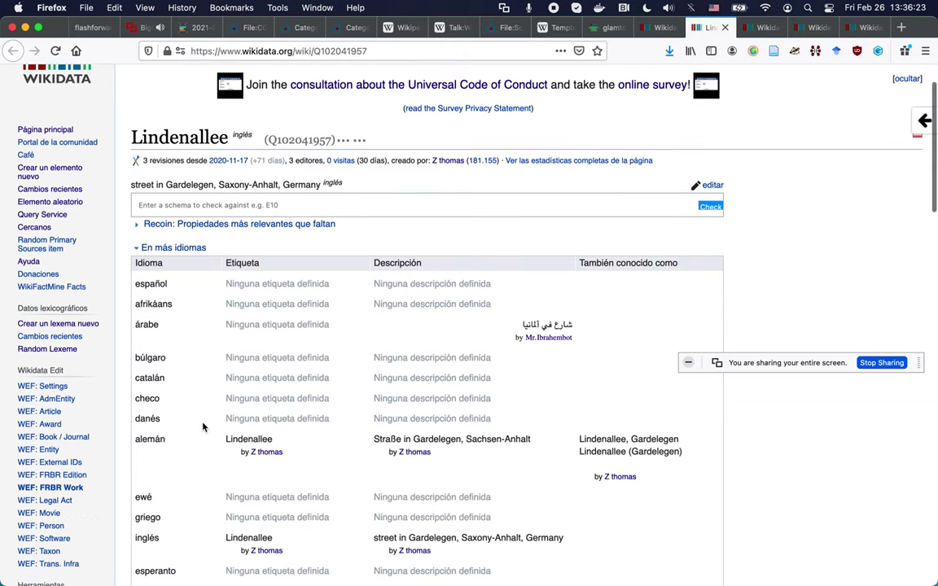
scroll(203, 427, "down", 15)
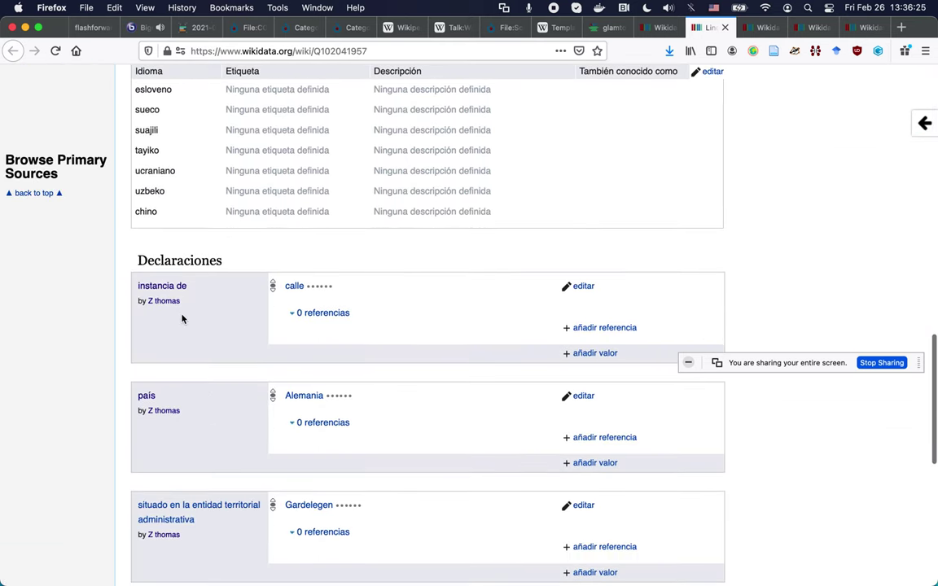
scroll(135, 360, "down", 2)
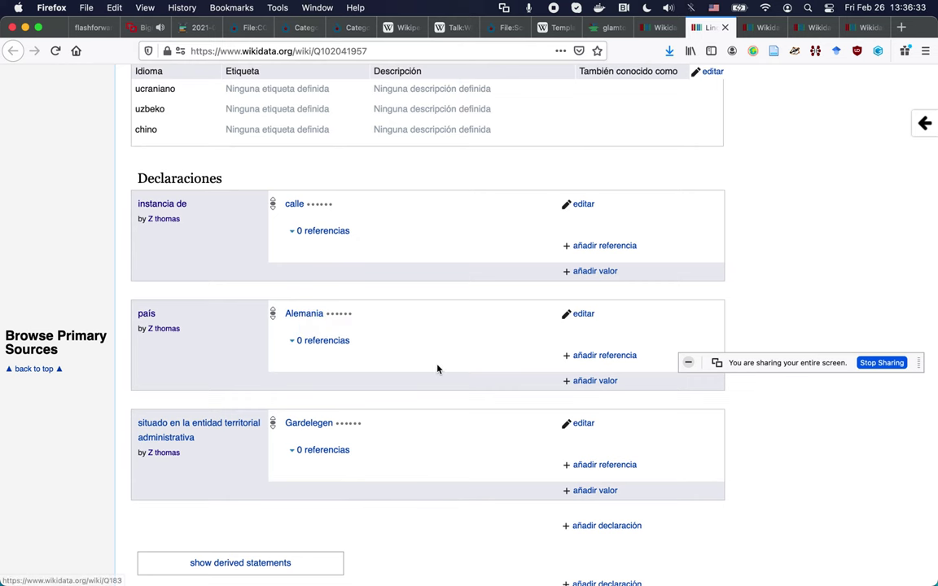
scroll(437, 368, "up", 10)
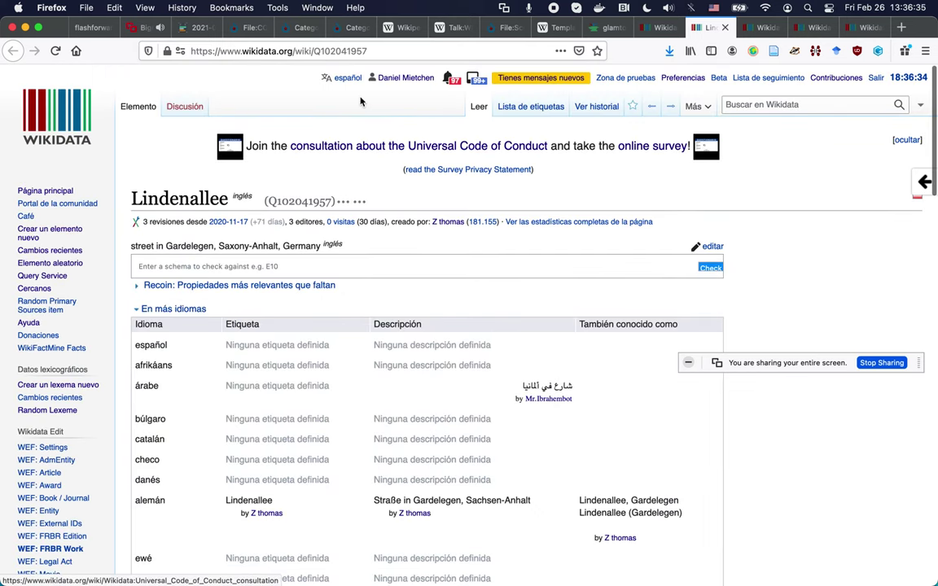
- Switch the interface language of the Lindenallee item page to Deutsch
left_click(346, 82)
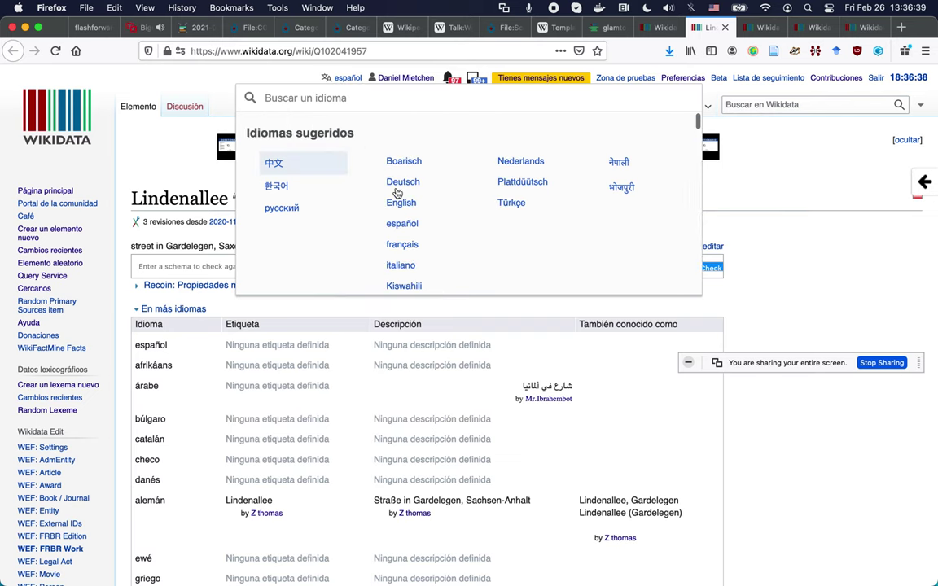
key("Escape")
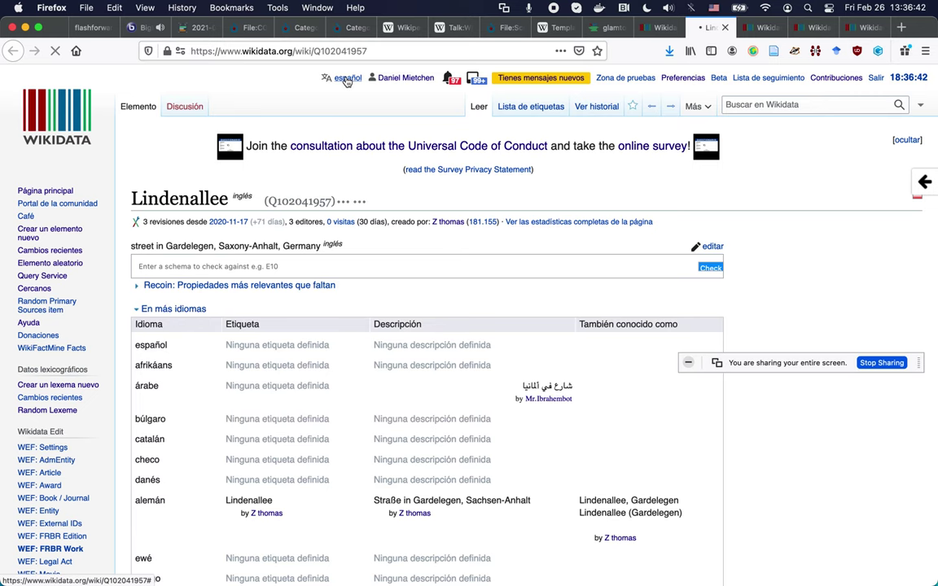
left_click(347, 78)
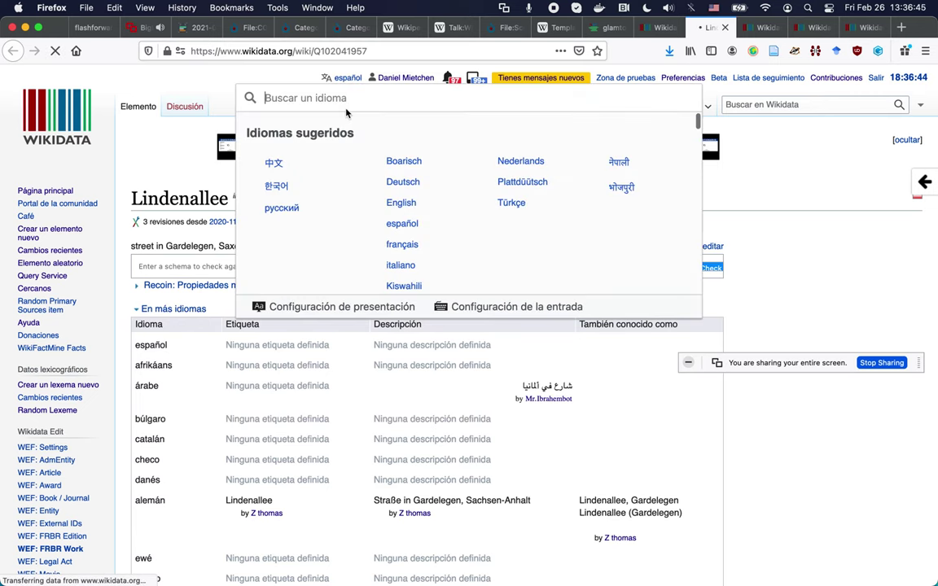
left_click(400, 184)
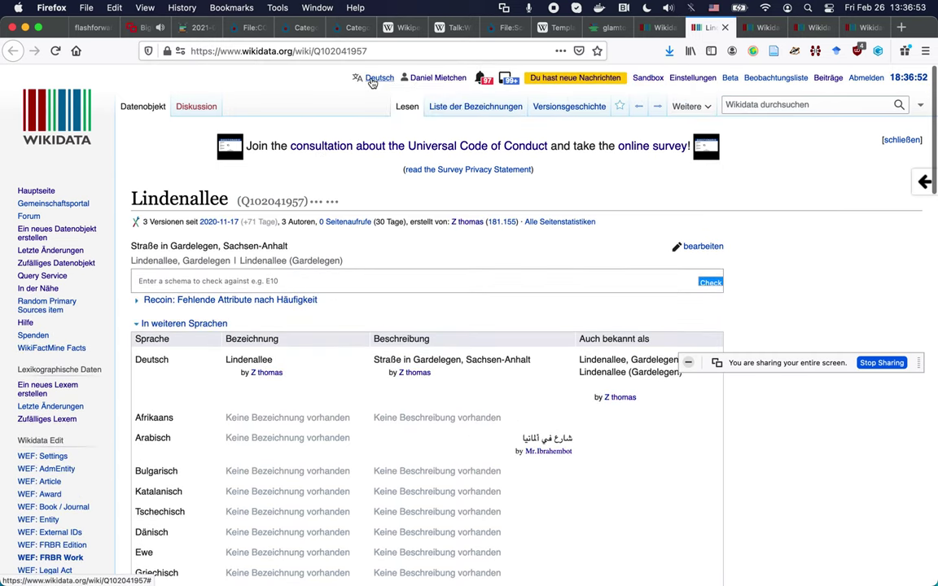
- Select Deutsch again as the interface language and examine the Lindenallee item's labels and statements in German
left_click(375, 78)
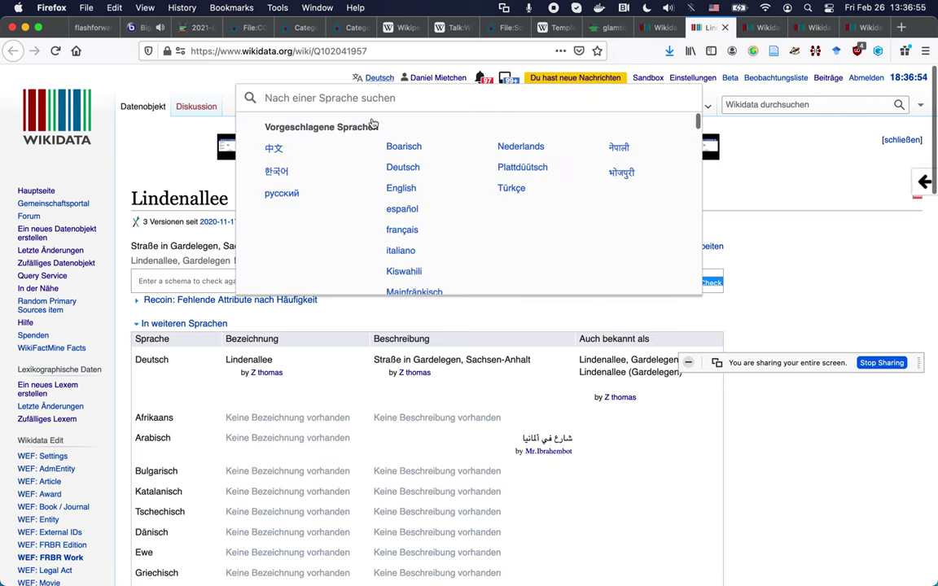
left_click(399, 189)
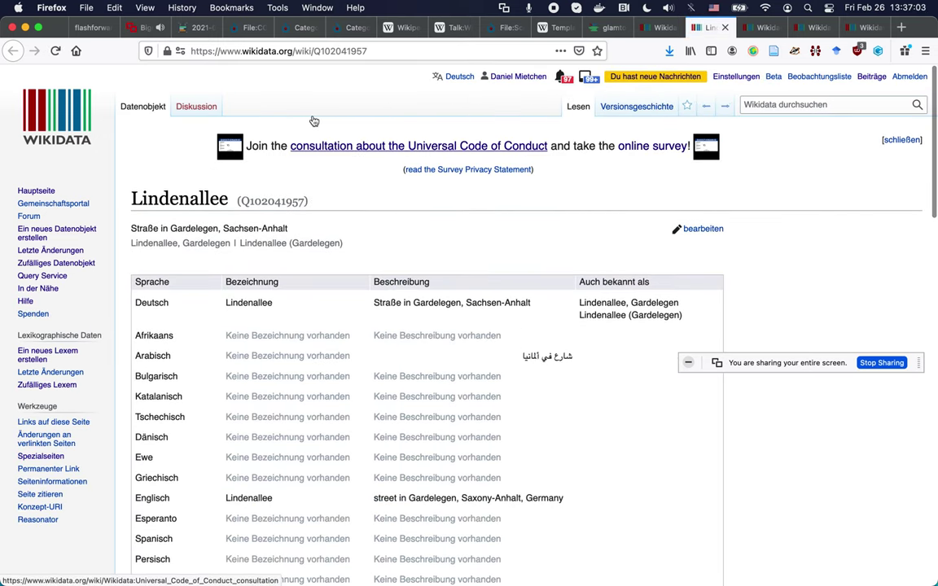
scroll(341, 204, "down", 15)
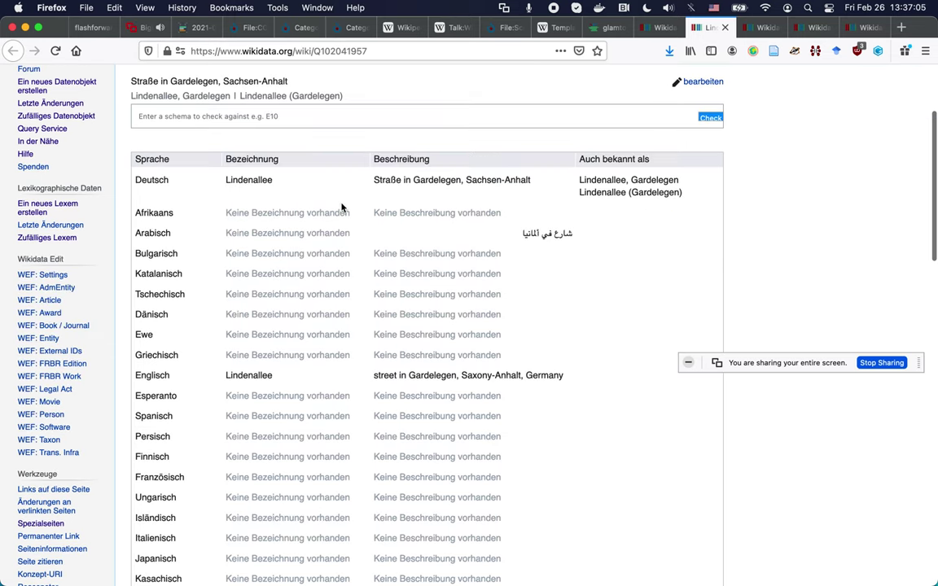
scroll(341, 203, "down", 2)
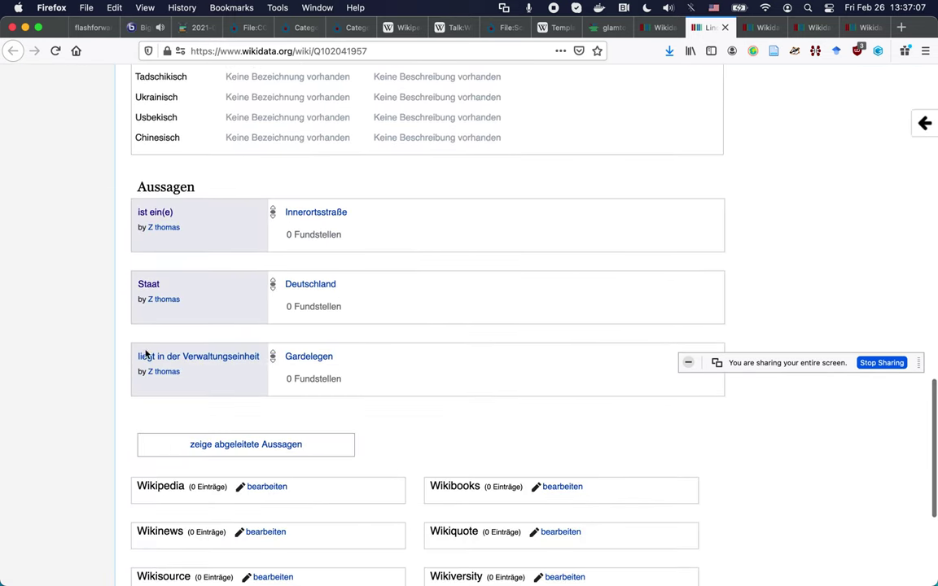
scroll(202, 193, "down", 1)
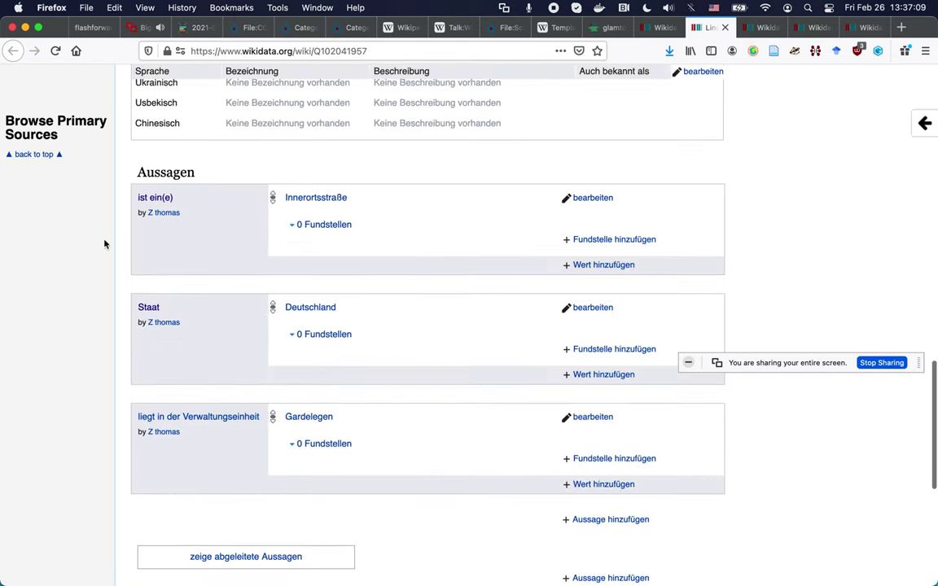
scroll(224, 279, "up", 18)
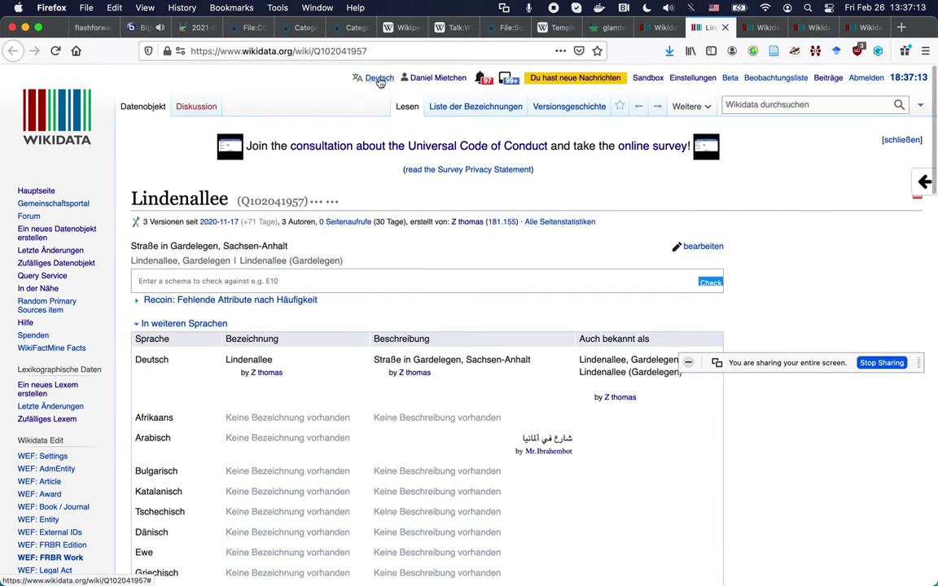
- Switch the Lindenallee item page's interface language to English and check its statements and the instance of property's description
left_click(379, 80)
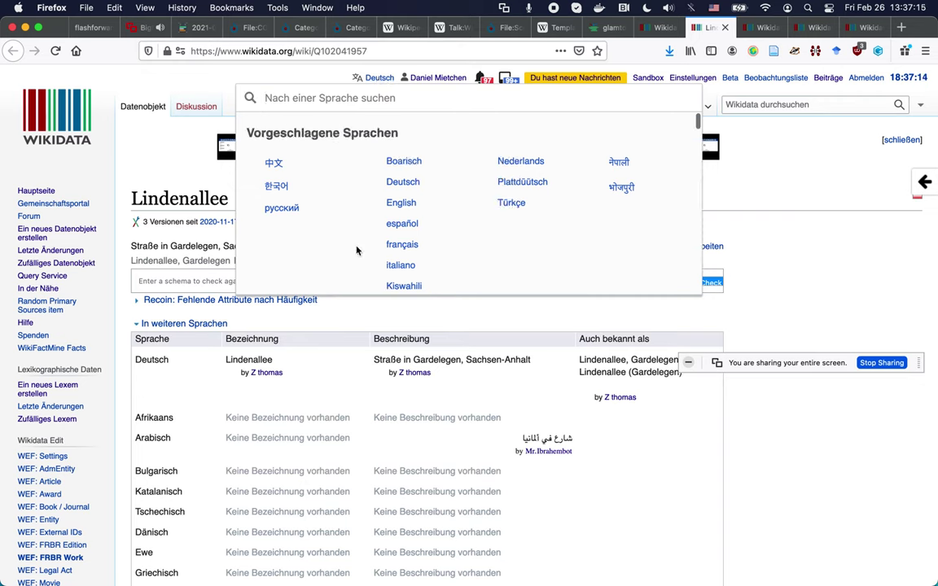
left_click(396, 204)
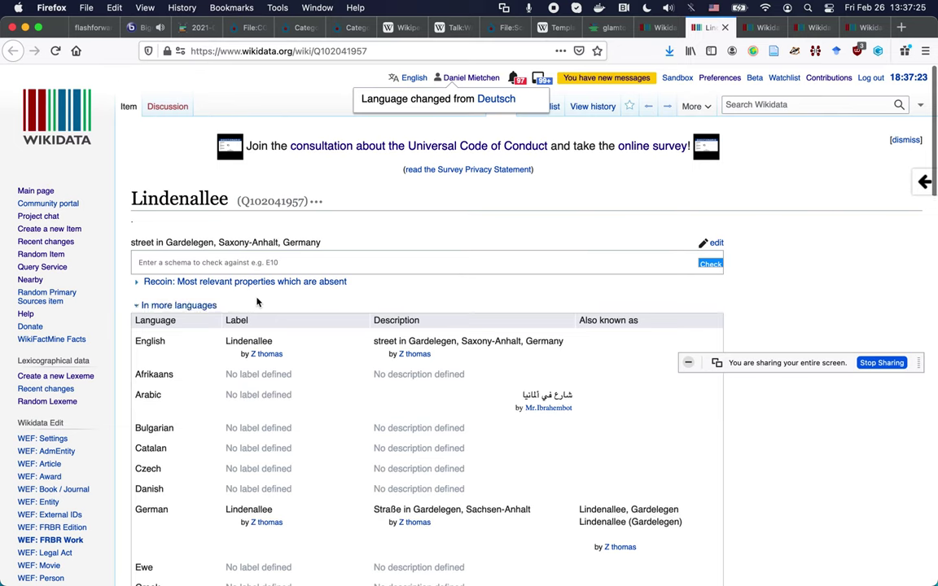
scroll(257, 302, "down", 5)
scroll(257, 302, "down", 9)
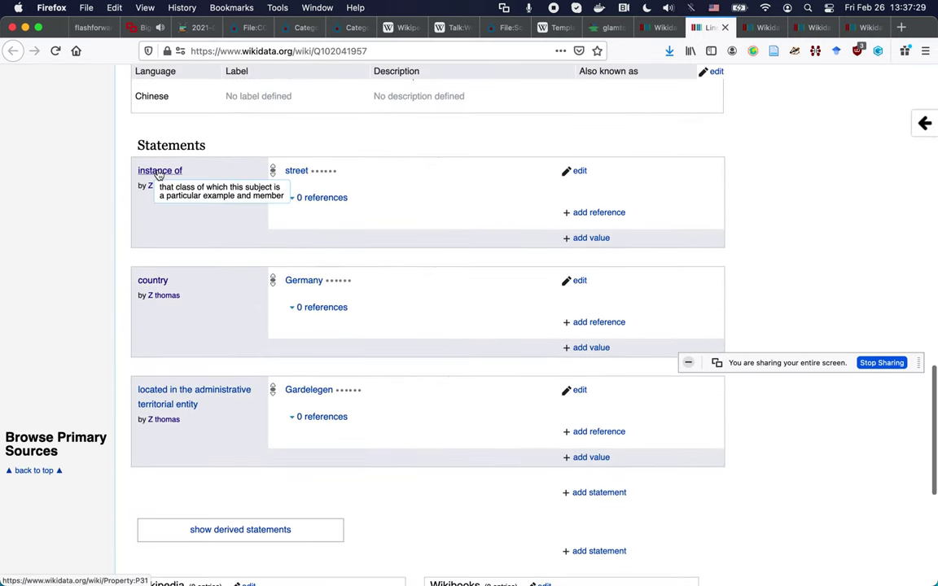
mouse_move(159, 172)
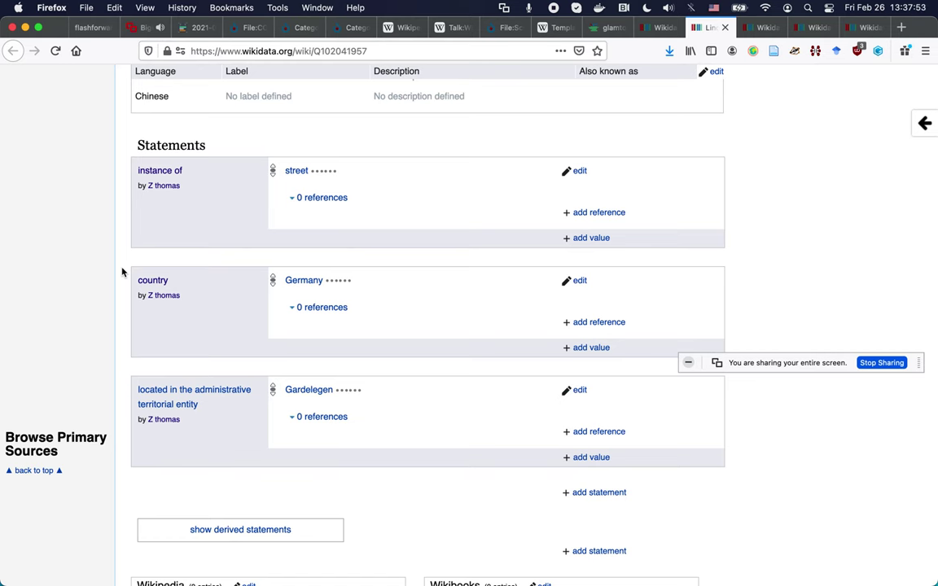
- Return to the Etherpad notes and open the initial write-up link to the Wikipedia Signpost 2020-04-26 "By the numbers" page
key("ctrl+shift+Tab")
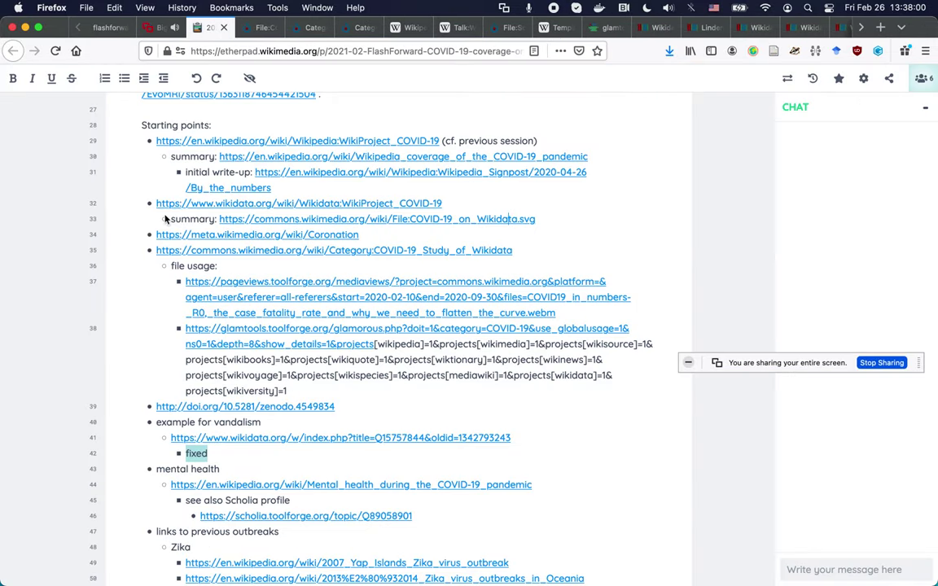
left_click(472, 407)
scroll(430, 280, "down", 1)
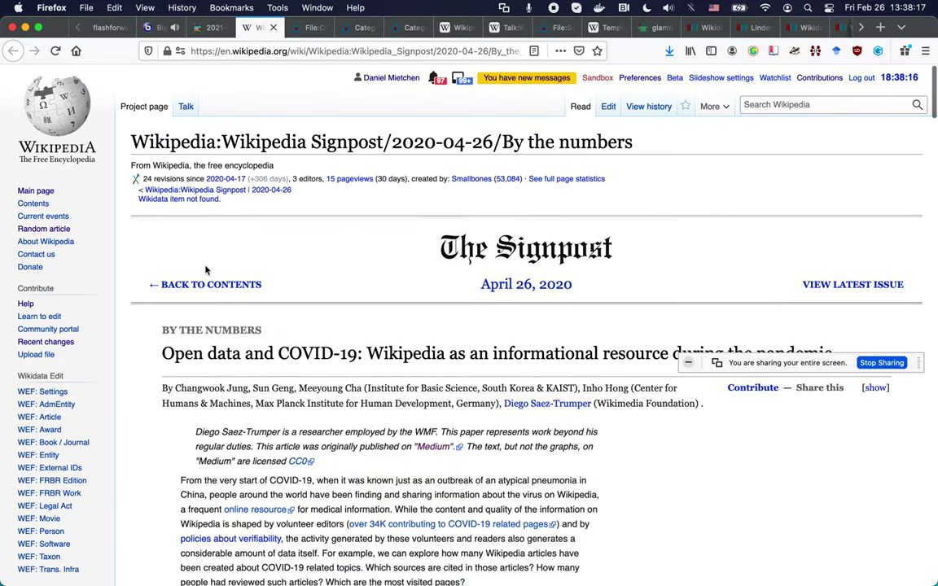
- Look through the Signpost article on open data and COVID-19, from its figures and methodology to the final remarks, and return to its beginning
scroll(138, 355, "down", 5)
scroll(138, 355, "down", 12)
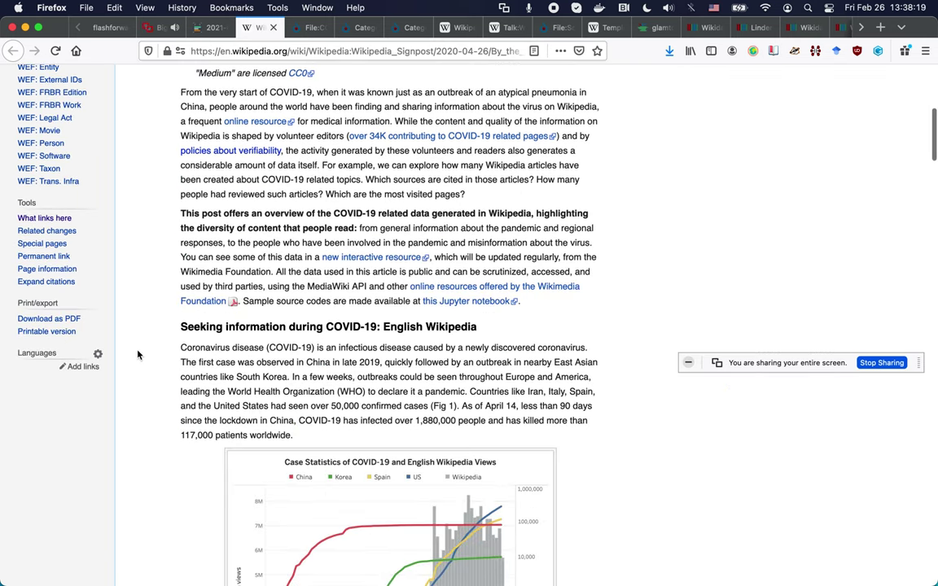
scroll(139, 355, "down", 8)
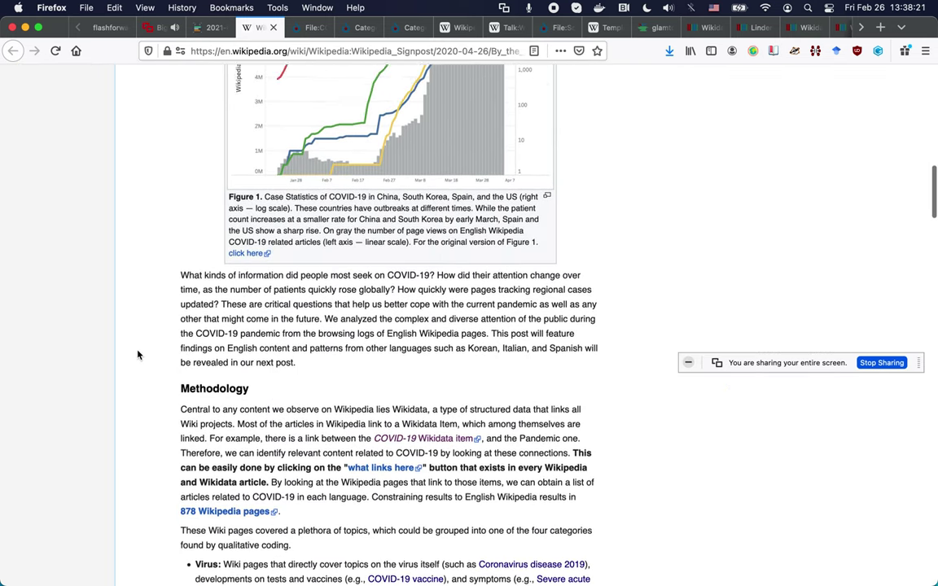
scroll(139, 355, "down", 18)
scroll(138, 355, "down", 9)
scroll(138, 355, "down", 17)
scroll(139, 355, "down", 14)
scroll(139, 355, "down", 6)
scroll(138, 355, "down", 4)
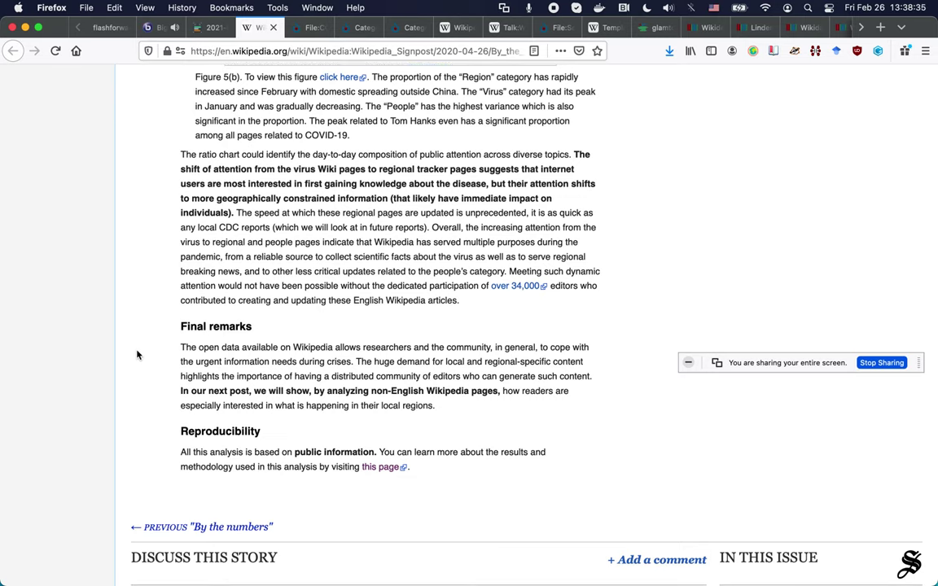
scroll(138, 355, "down", 2)
scroll(138, 355, "up", 20)
scroll(138, 355, "up", 15)
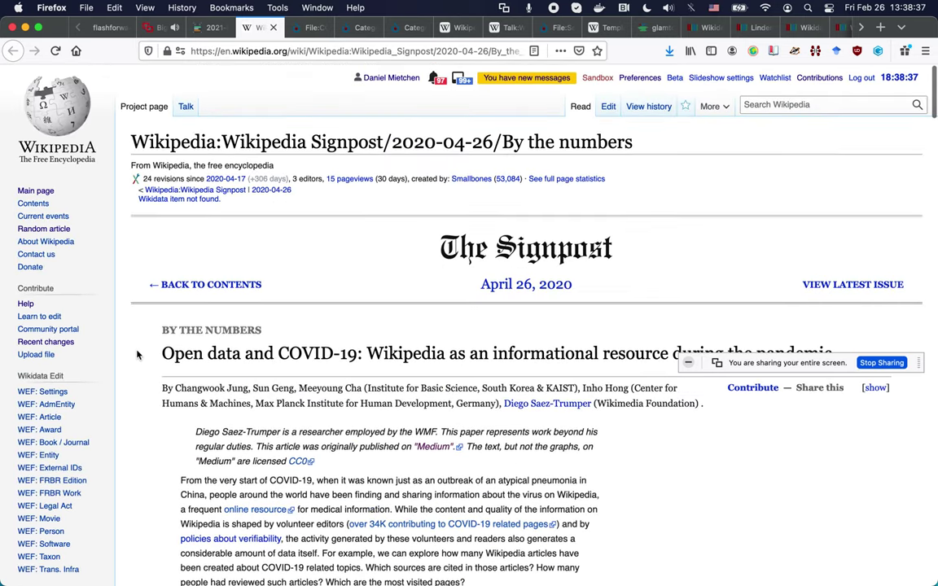
- Go back to the Etherpad notes, review the starting points, and add two blank lines after "lessons for future outbreaks"
key("ctrl+shift+Tab")
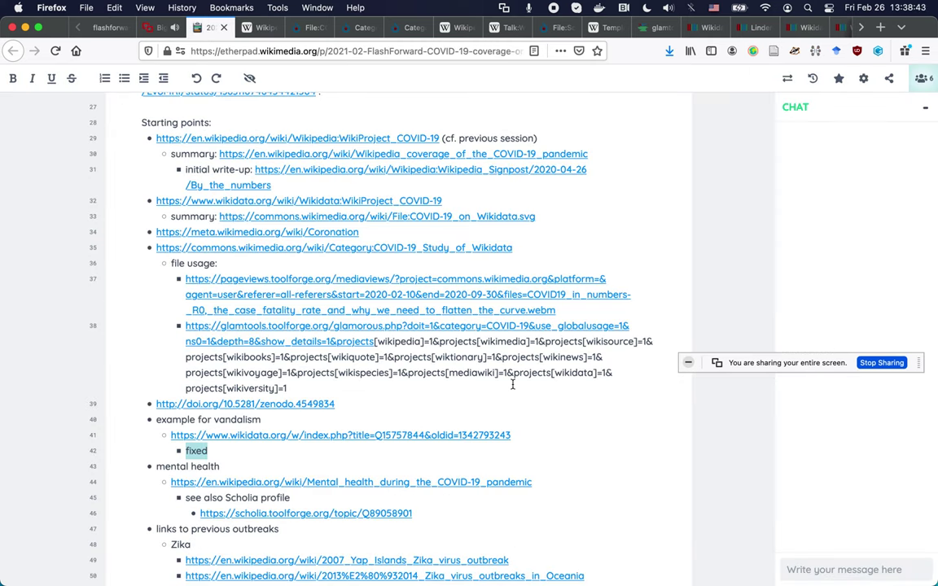
scroll(512, 384, "down", 3)
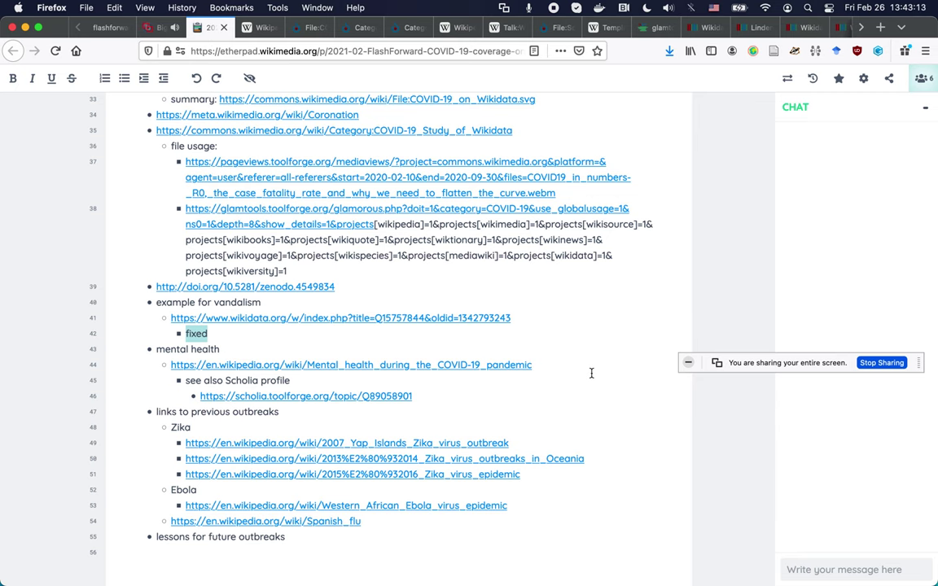
scroll(591, 373, "up", 2)
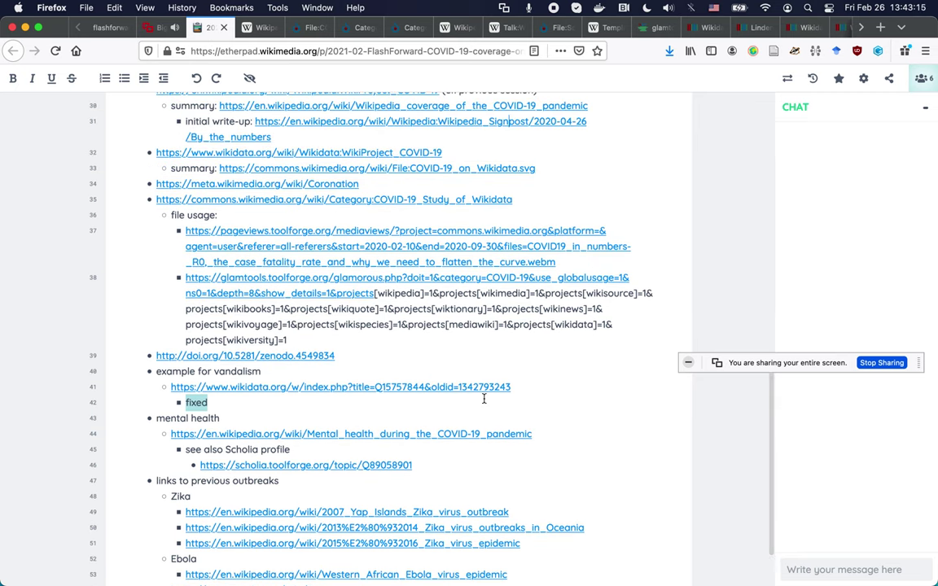
scroll(388, 344, "up", 1)
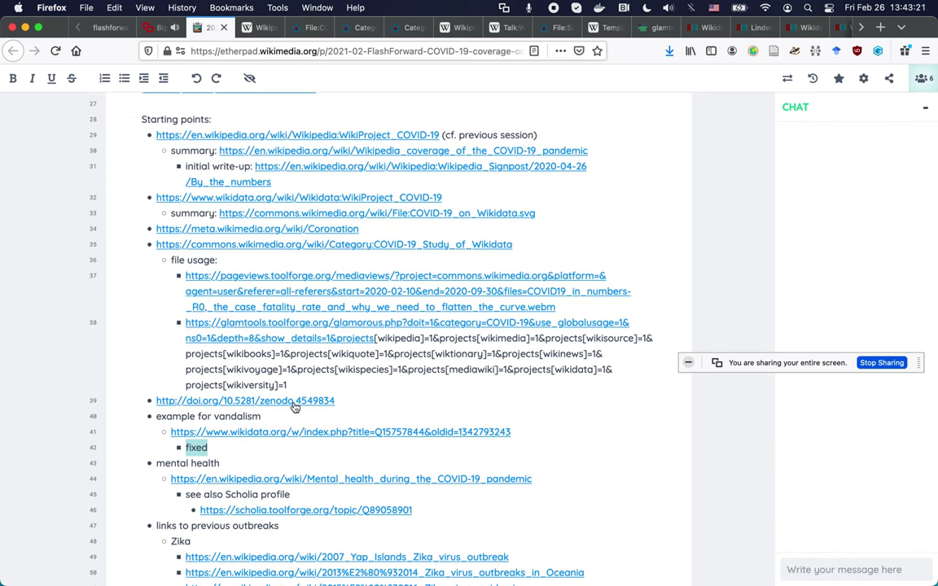
scroll(294, 408, "down", 3)
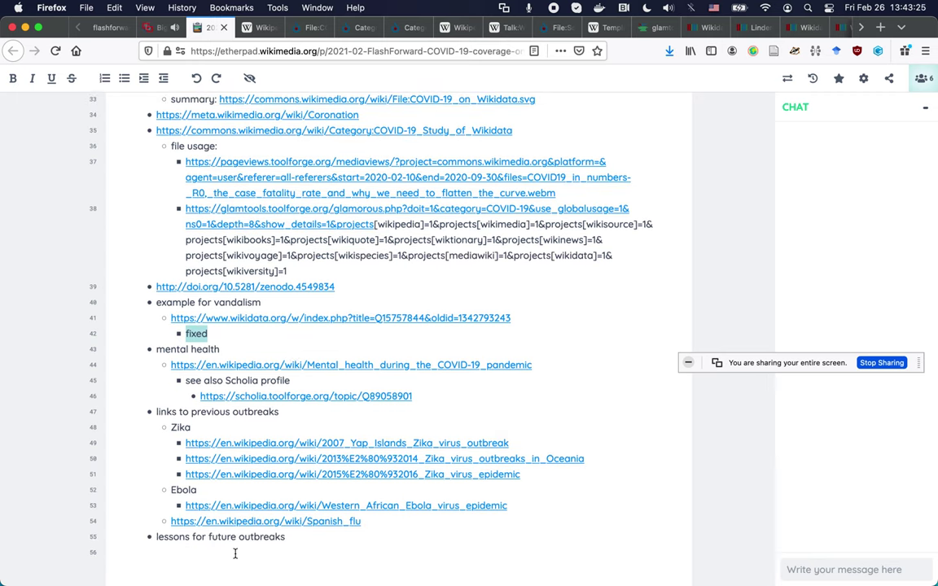
left_click(142, 552)
key("Return")
key("Return")
- Close all tabs that follow the Etherpad notes and return to the BigBlueButton meeting
left_click(257, 27)
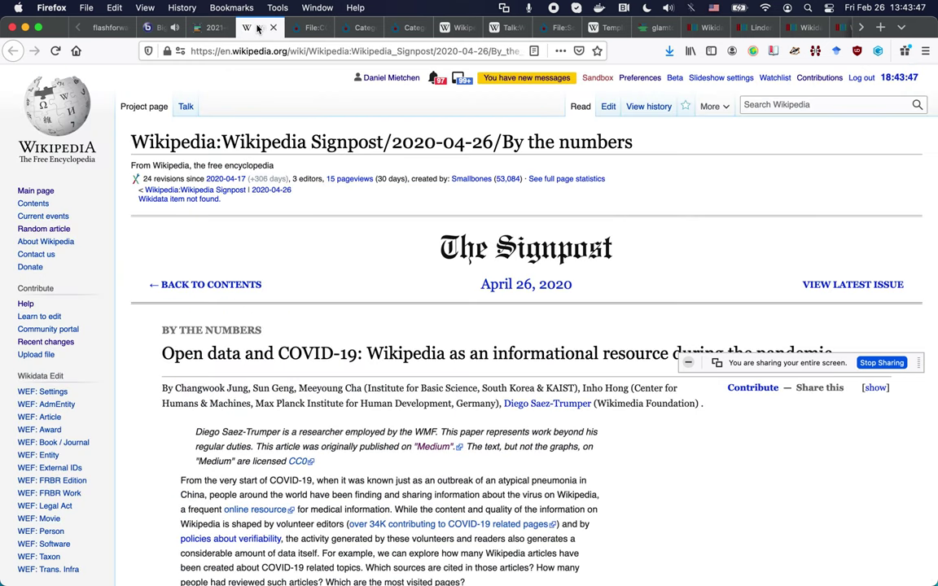
left_click(209, 28)
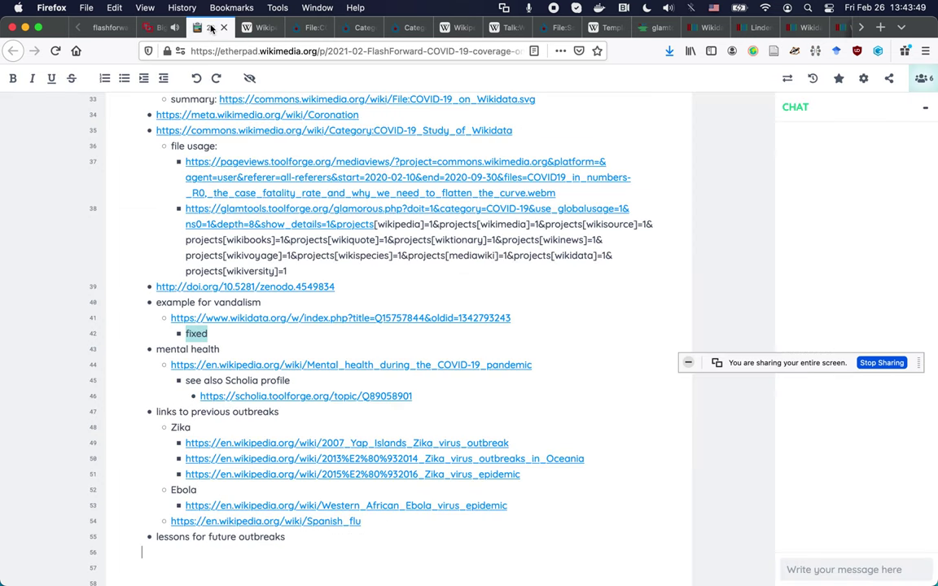
right_click(211, 28)
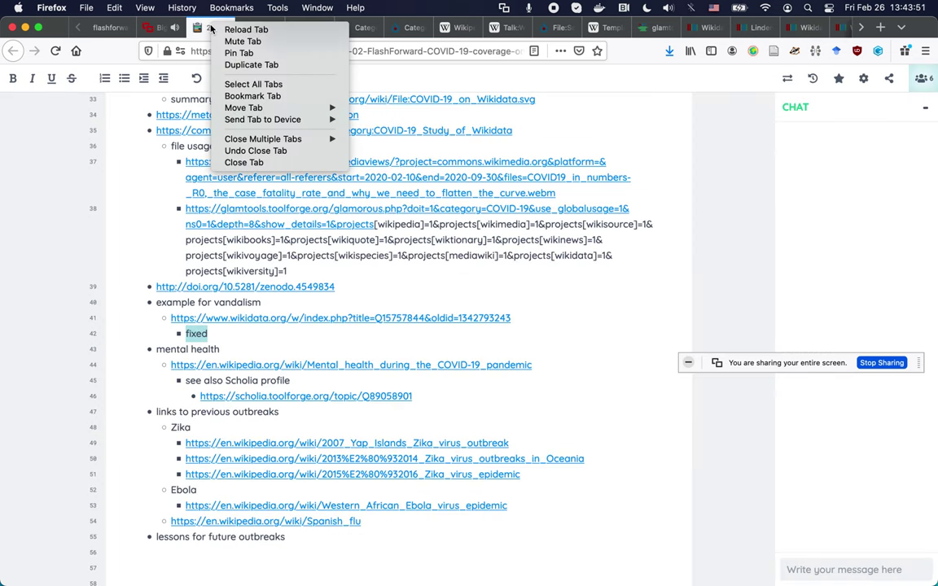
mouse_move(286, 137)
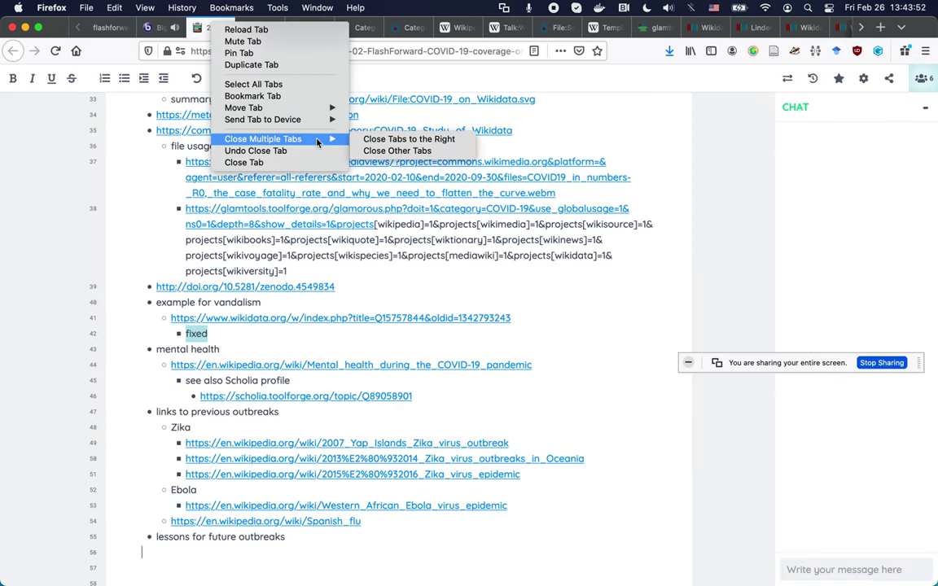
left_click(368, 140)
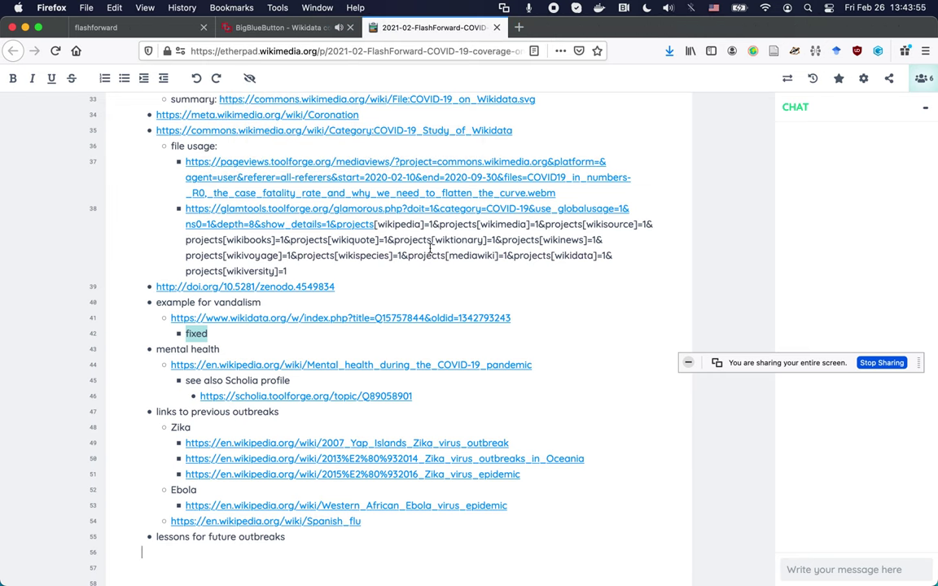
left_click(261, 28)
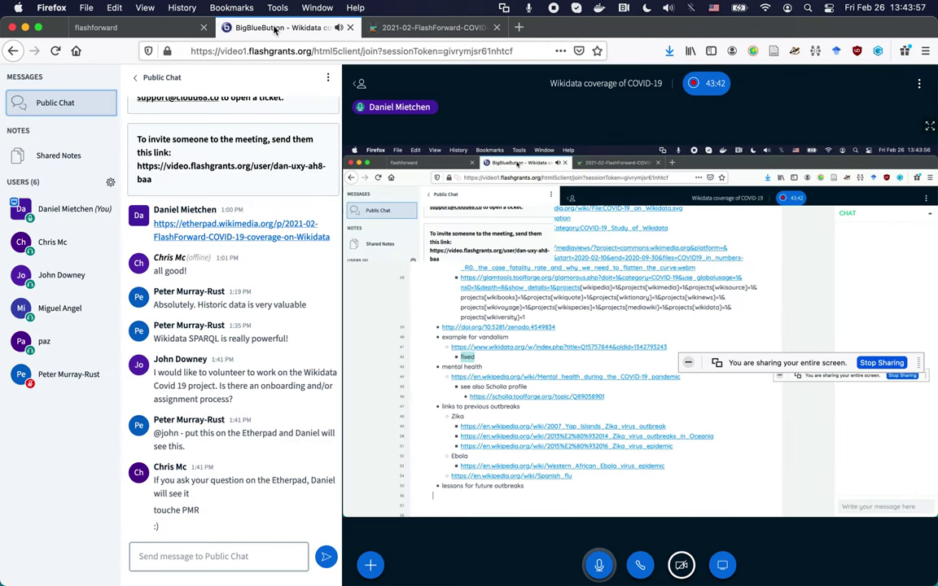